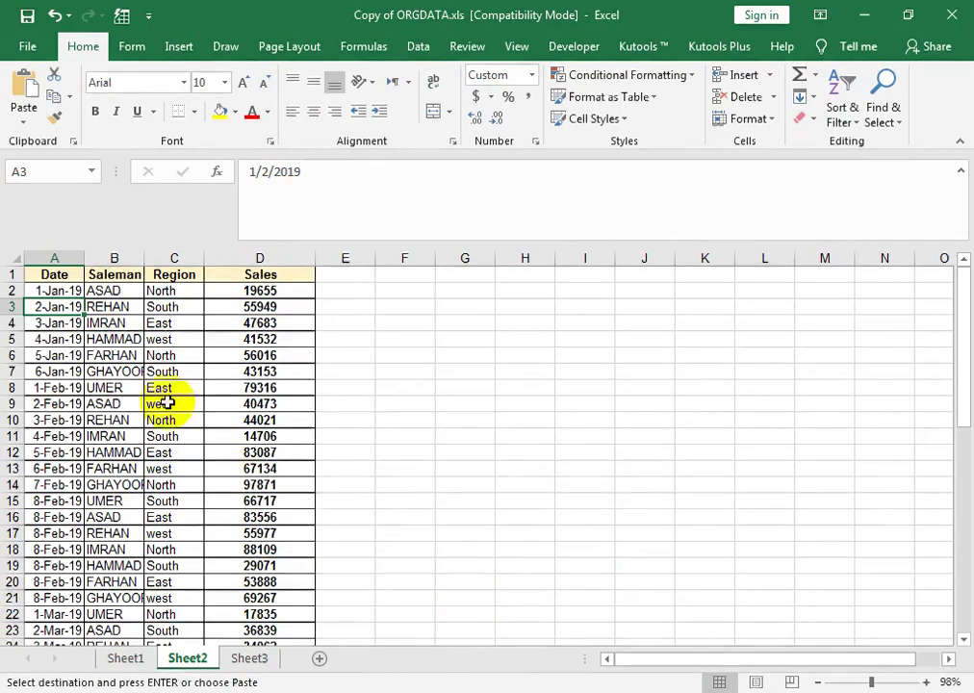
left_click(64, 276)
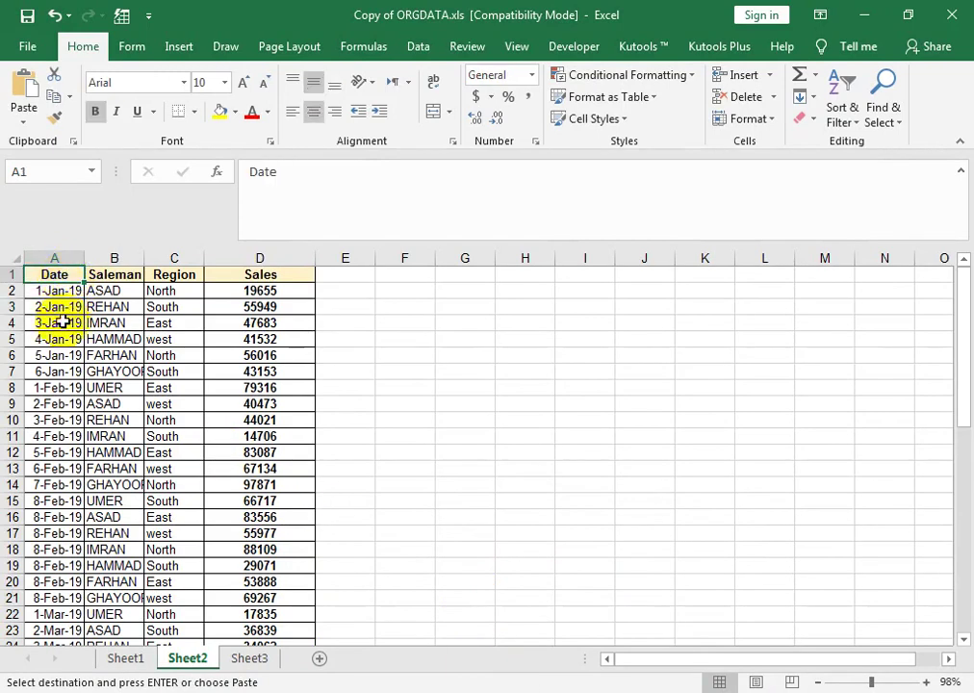
left_click_drag(389, 270, 439, 282)
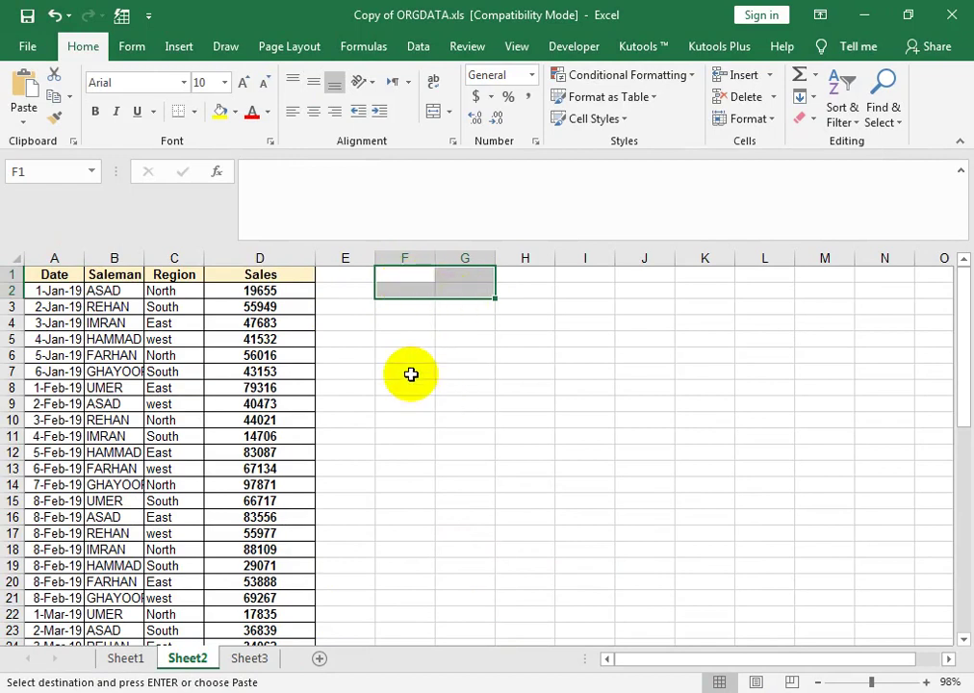
left_click_drag(401, 339, 632, 605)
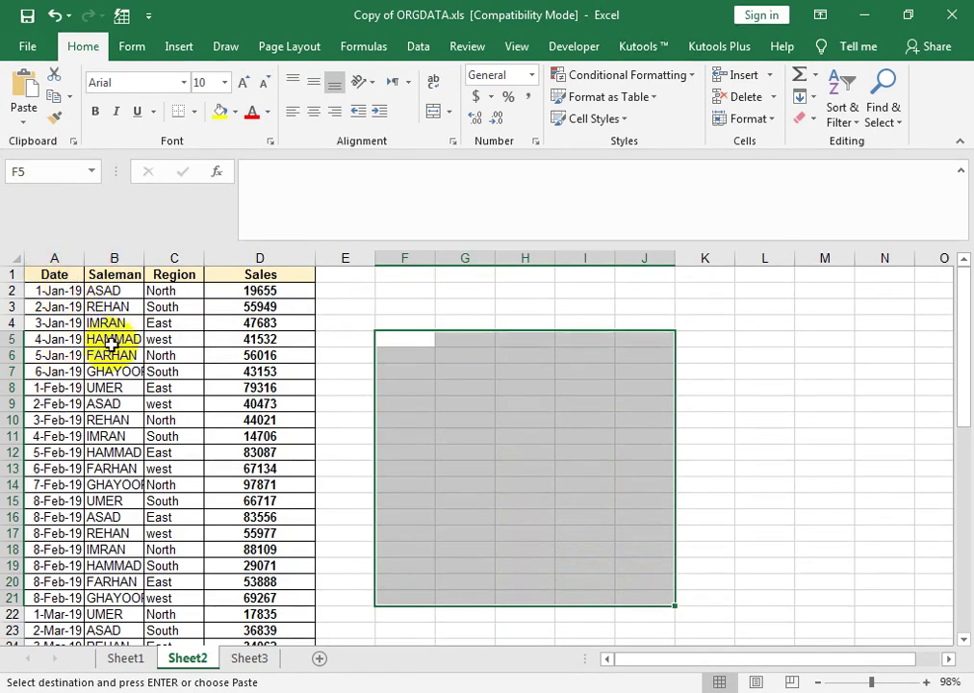
left_click_drag(404, 274, 474, 288)
Merge and center cells F3:G3 and enter the label "Start Date".
left_click_drag(419, 306, 481, 307)
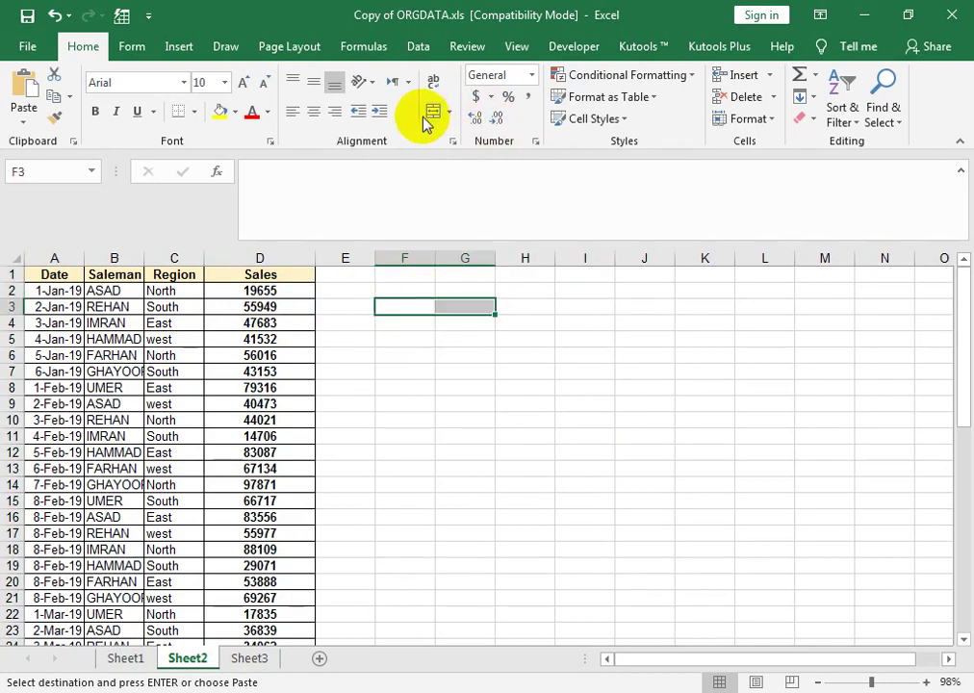
key("alt+h")
type("mc")
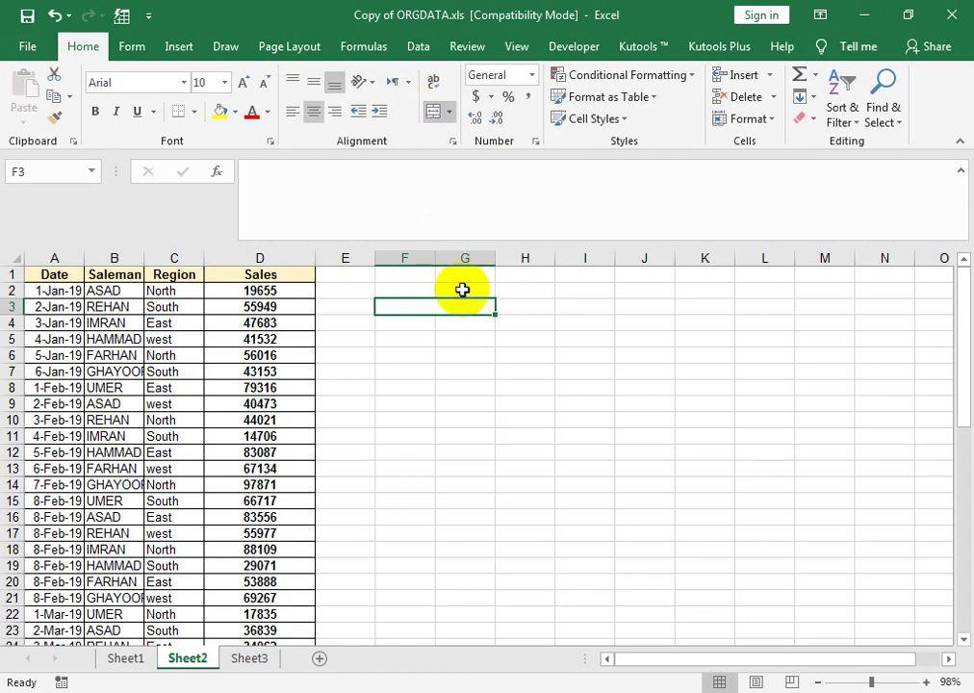
type("Sat")
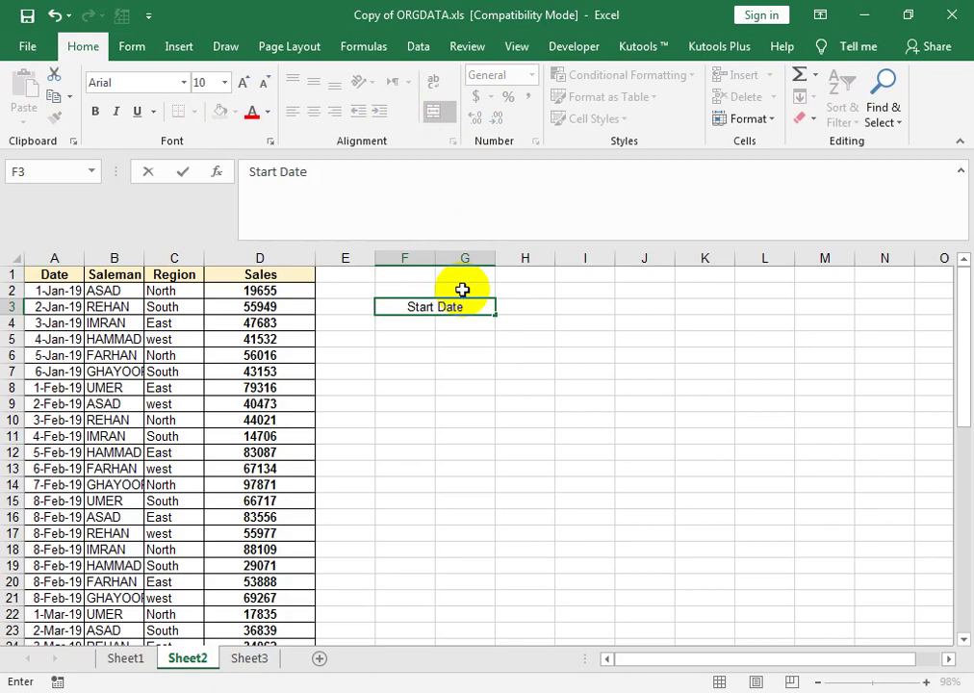
Merge and center cells I3:J3 and enter the label "End Date".
key("Tab")
key("Tab")
key("shift+Right")
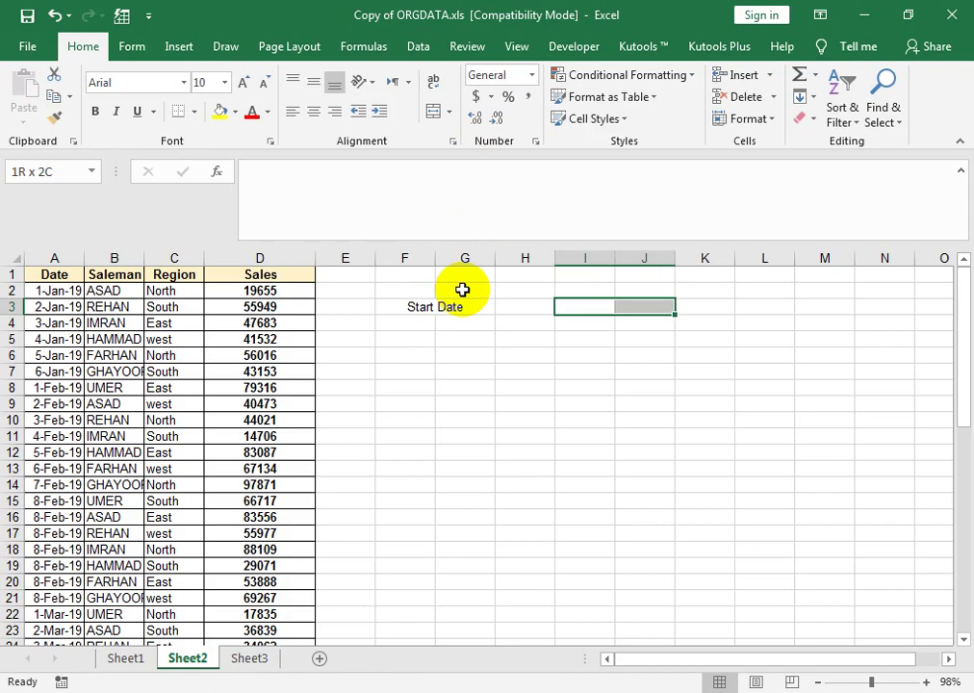
left_click(430, 114)
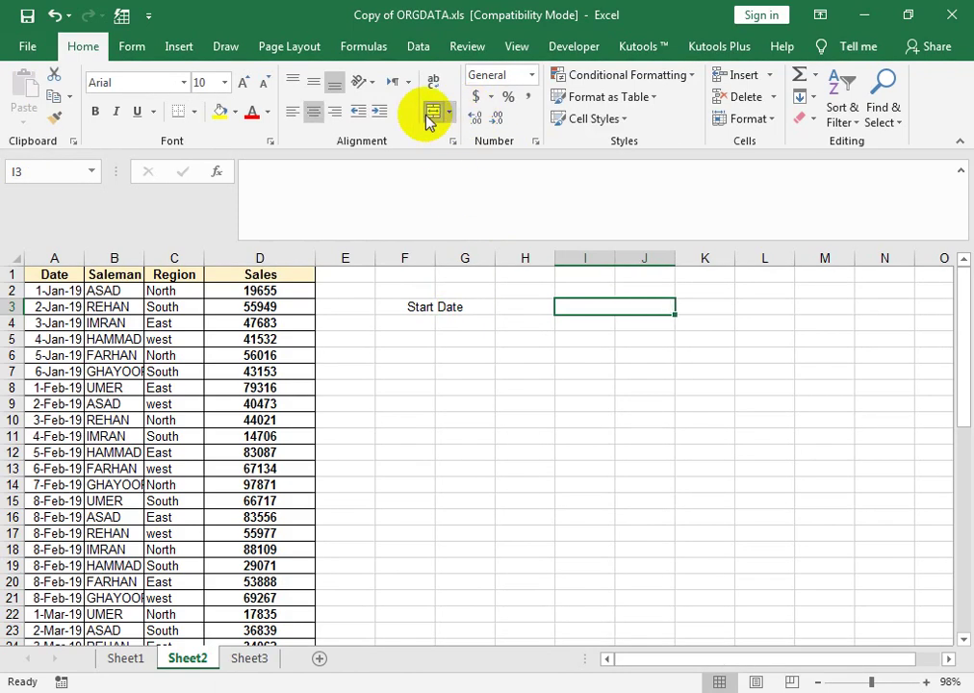
type("End")
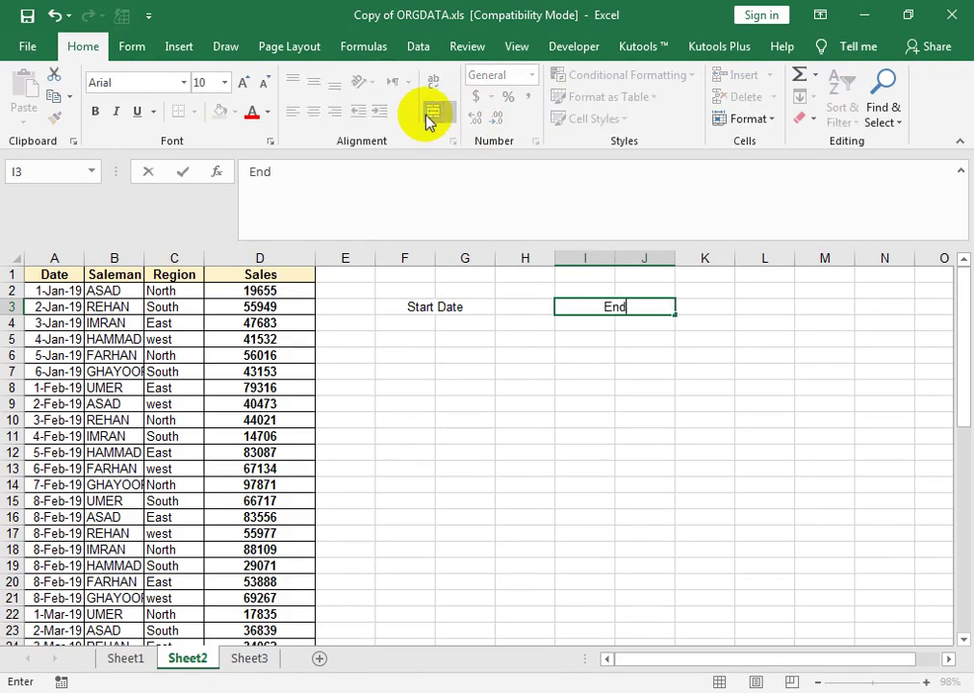
key("Return")
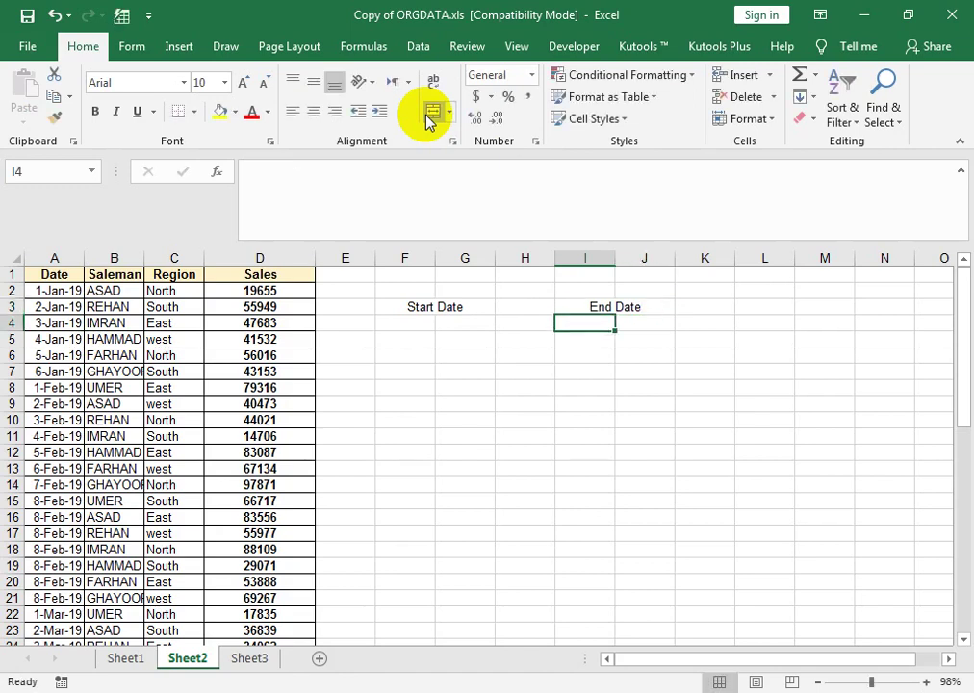
Merge and center the input cells F4:G4 under Start Date and I4:J4 under End Date.
key("Left")
key("Left")
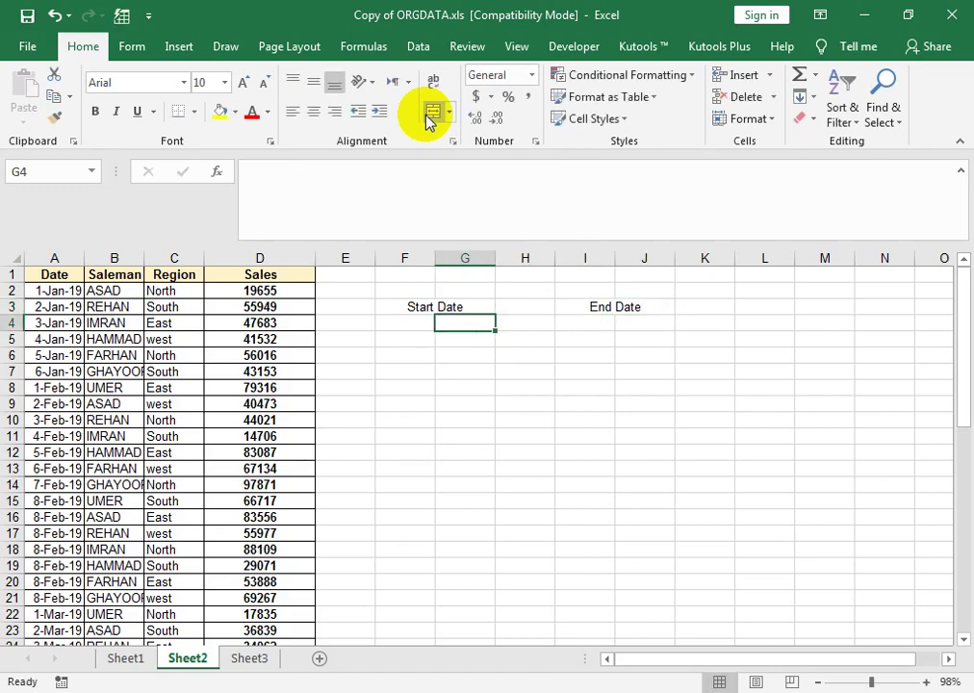
key("shift+Left")
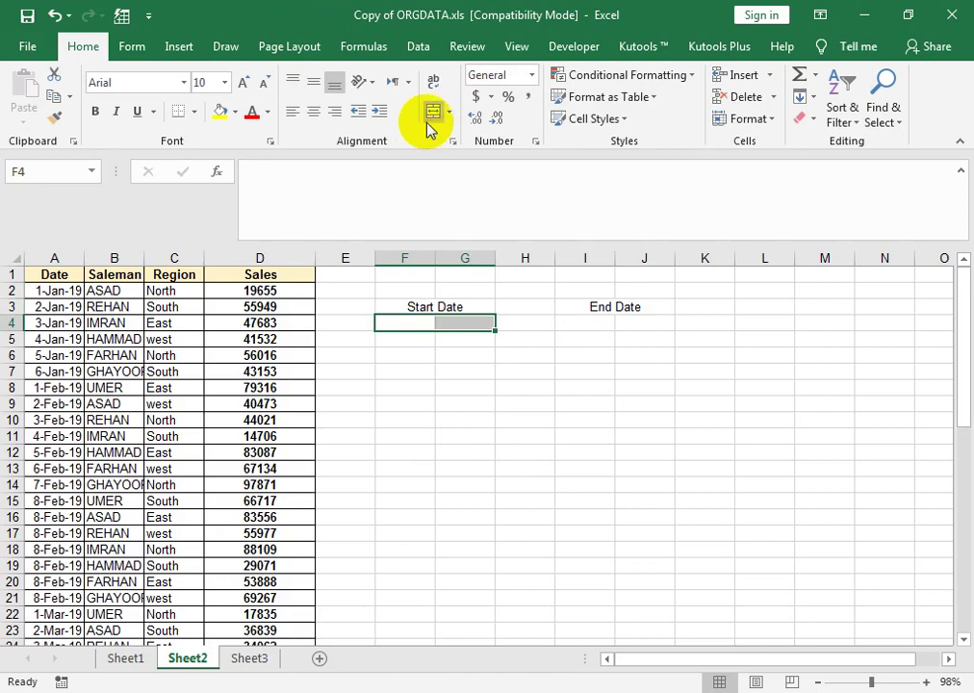
left_click(607, 323)
key("shift+Right")
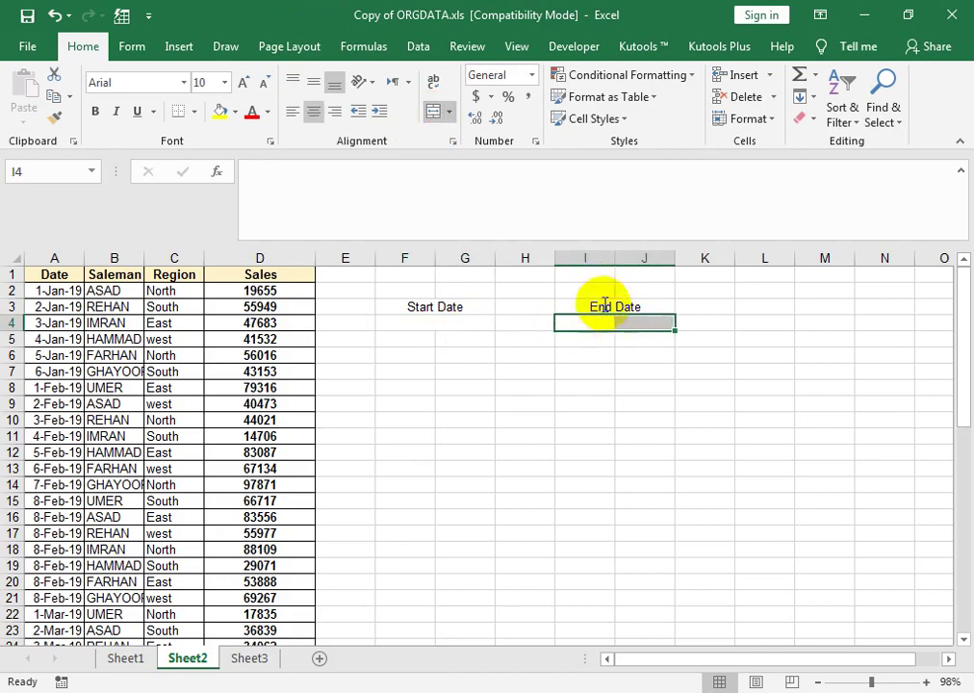
left_click(435, 111)
Add a List data validation to the Start Date cell F4 with the dates in A2:A52 as its source.
left_click(445, 323)
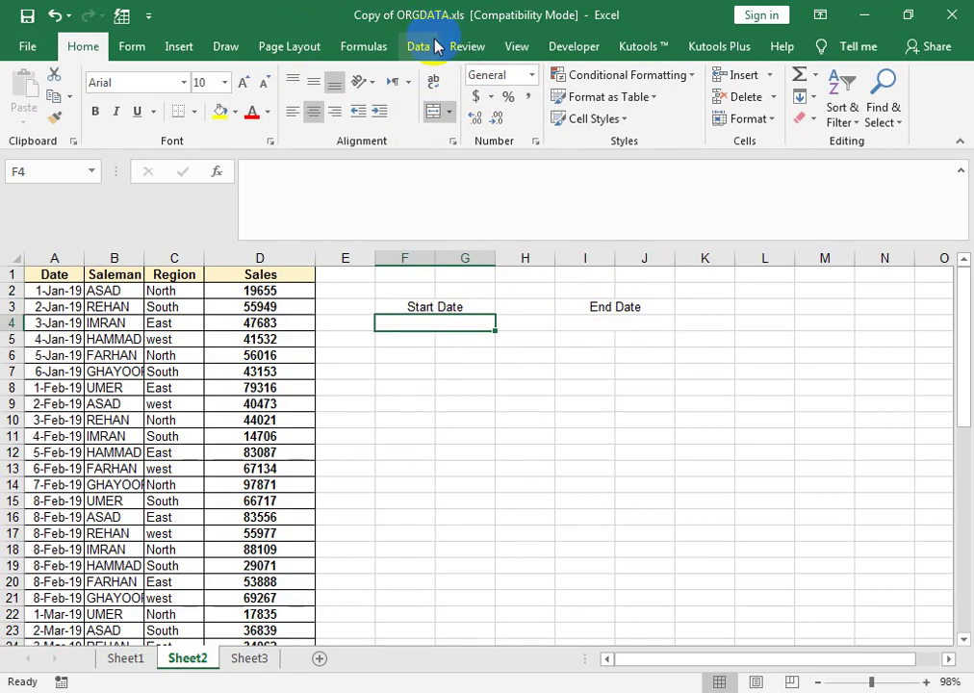
left_click(435, 46)
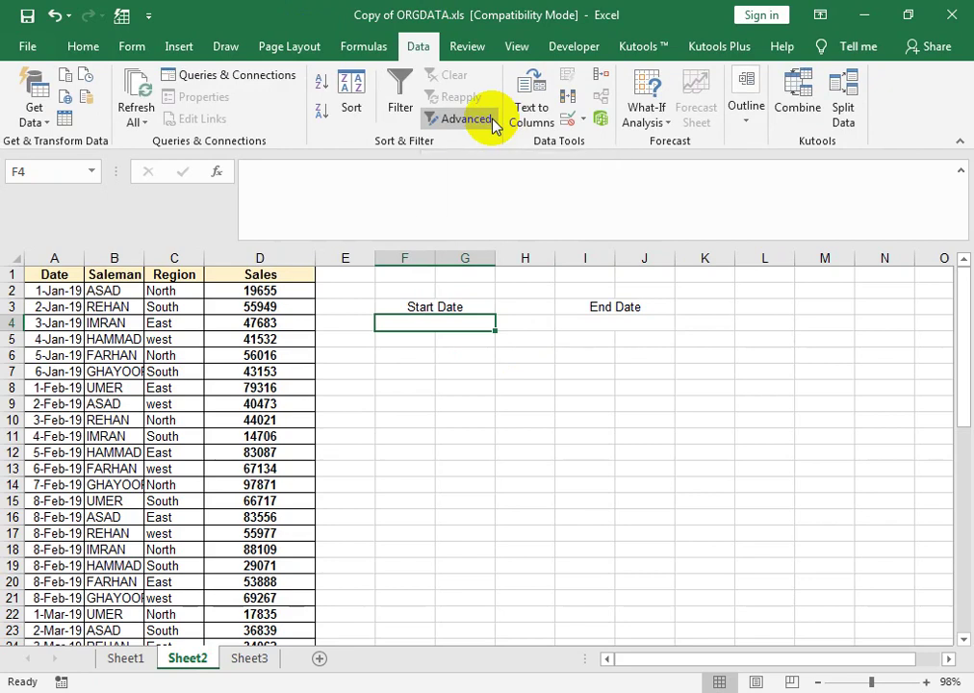
left_click(580, 119)
left_click(584, 145)
left_click(467, 362)
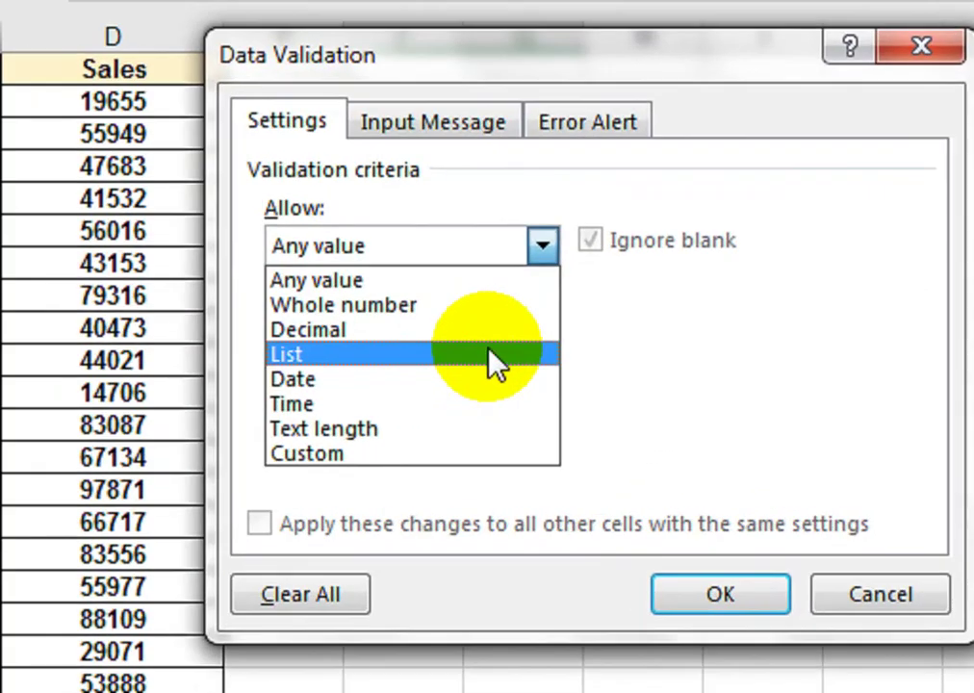
left_click(448, 417)
left_click(460, 397)
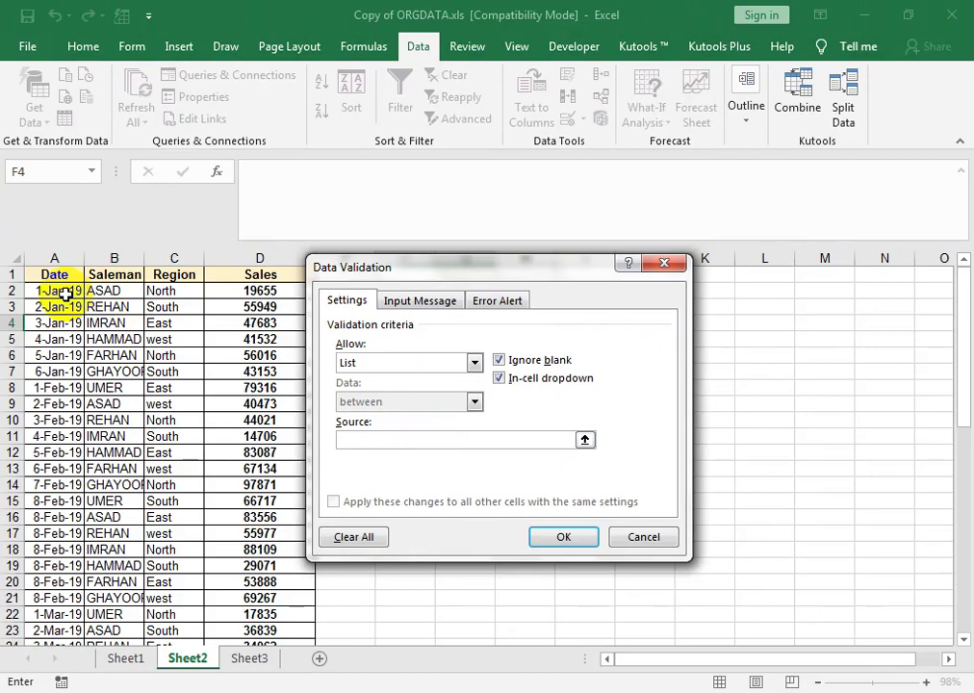
left_click(64, 293)
left_click_drag(63, 292, 48, 614)
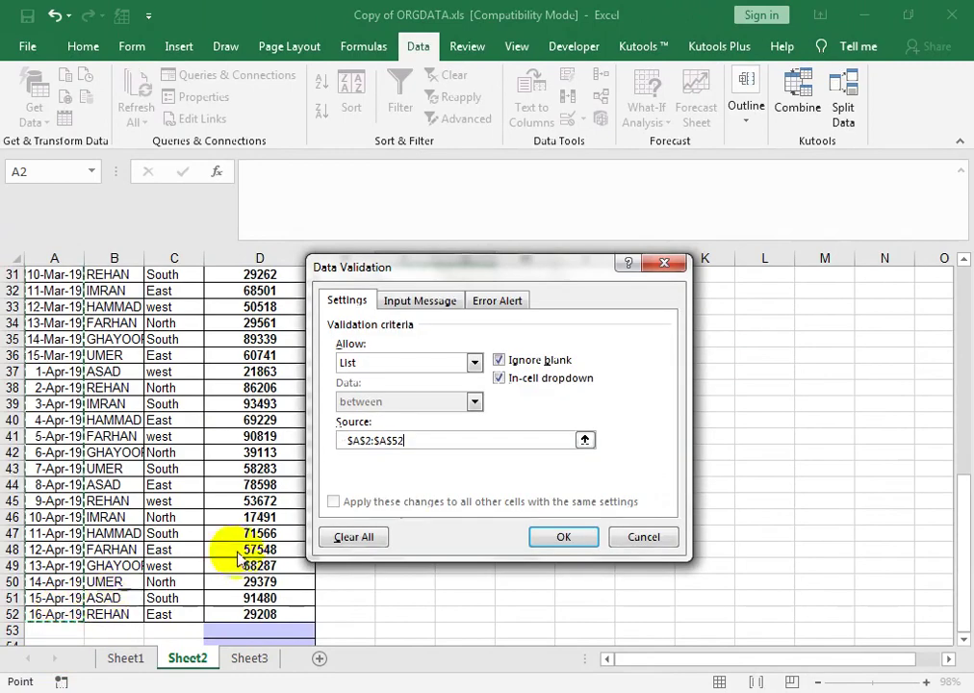
left_click(568, 533)
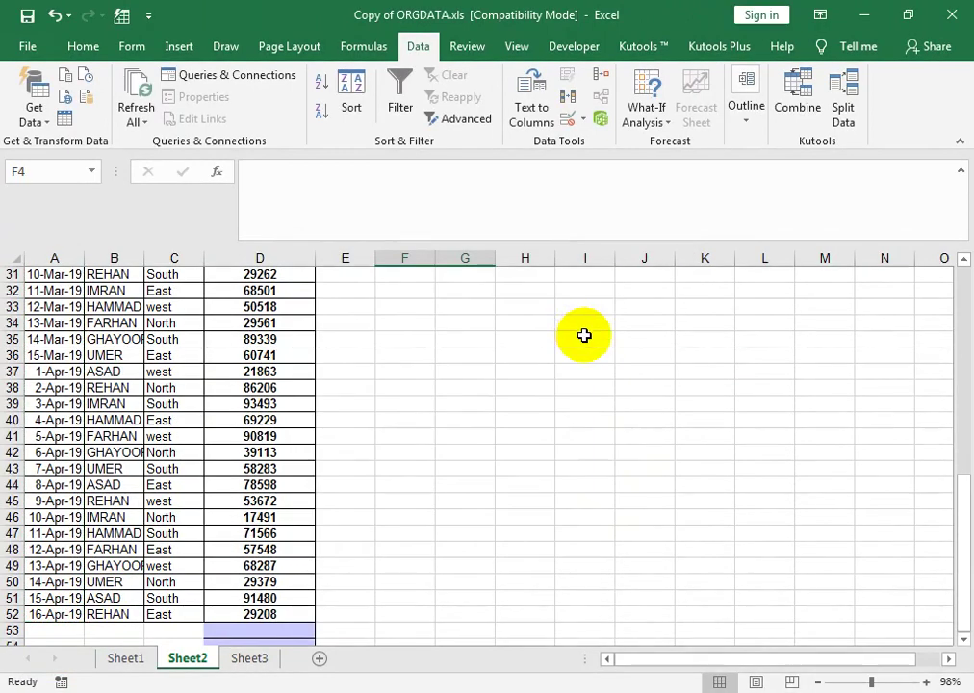
Add a List data validation to the End Date cell I4 with the dates in A2:A52 as its source.
left_click_drag(963, 498, 962, 167)
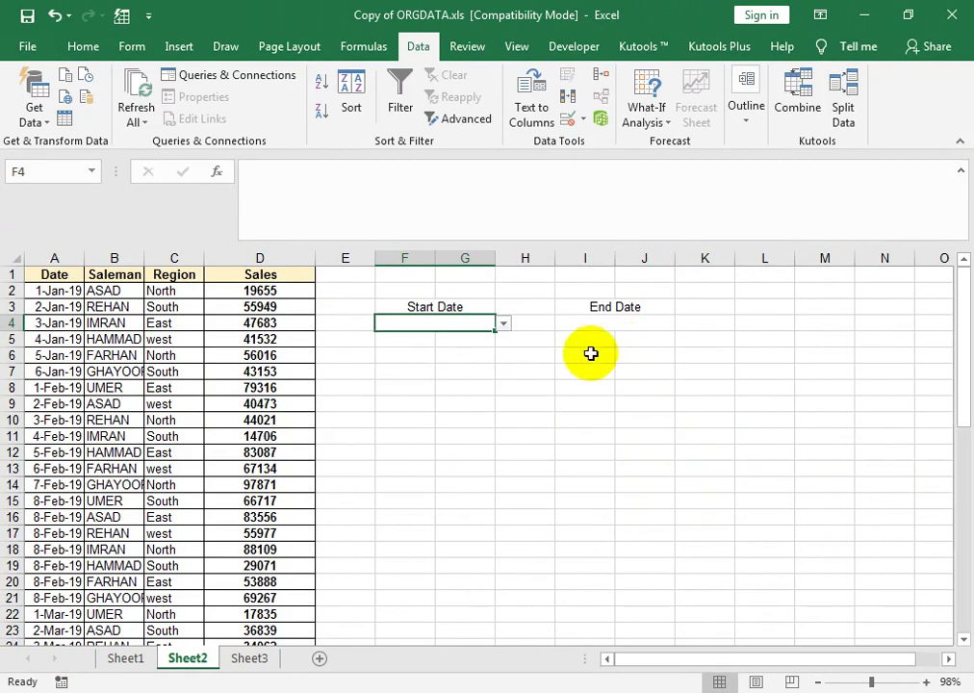
left_click(607, 323)
left_click(583, 121)
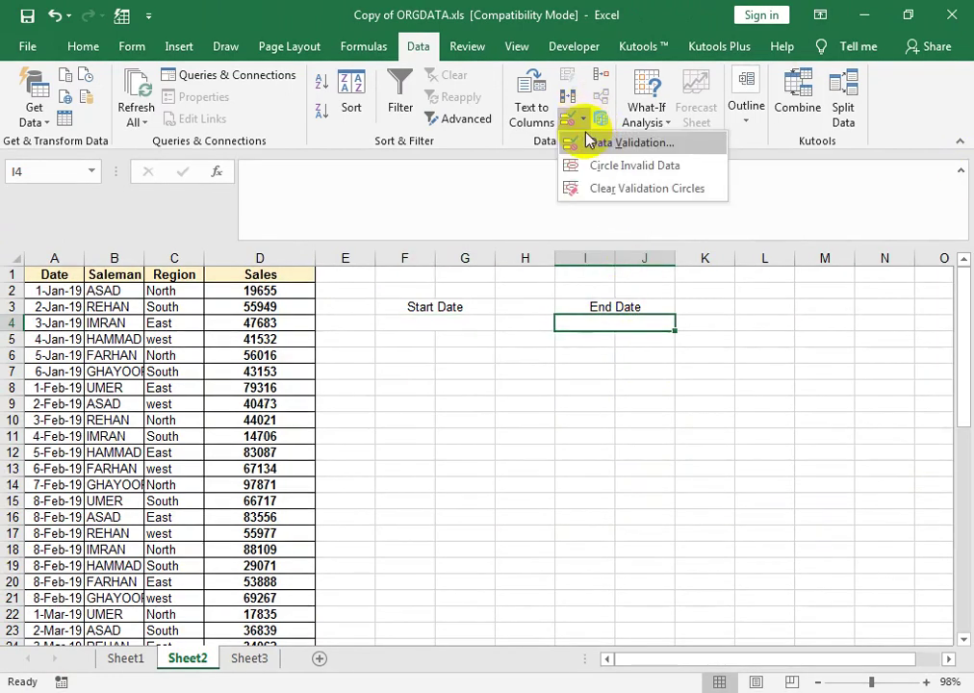
left_click(589, 141)
left_click(426, 362)
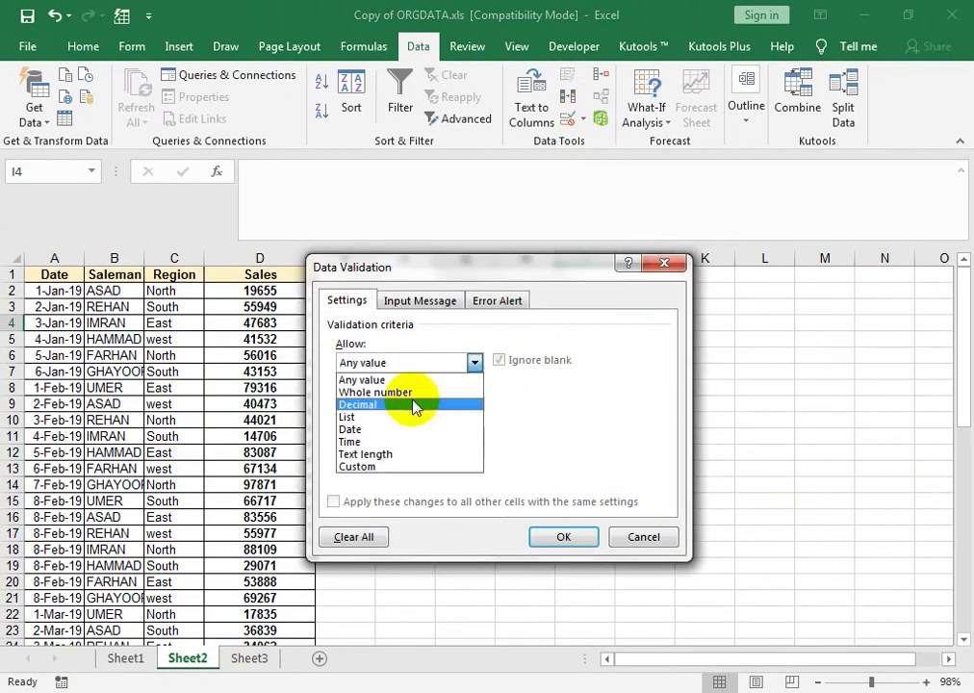
left_click(410, 417)
left_click(408, 437)
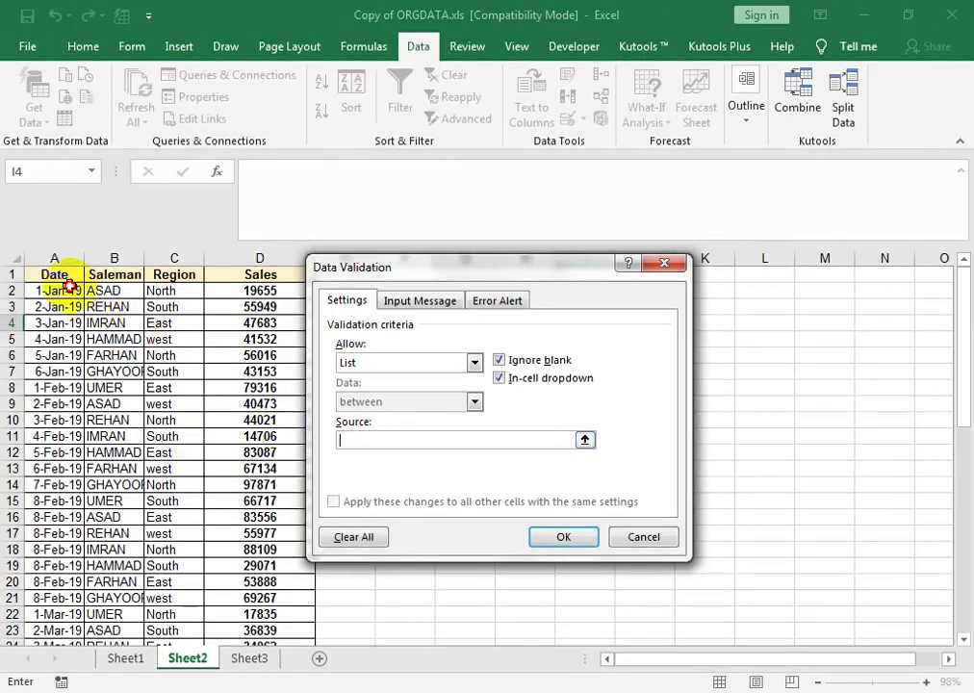
left_click(68, 281)
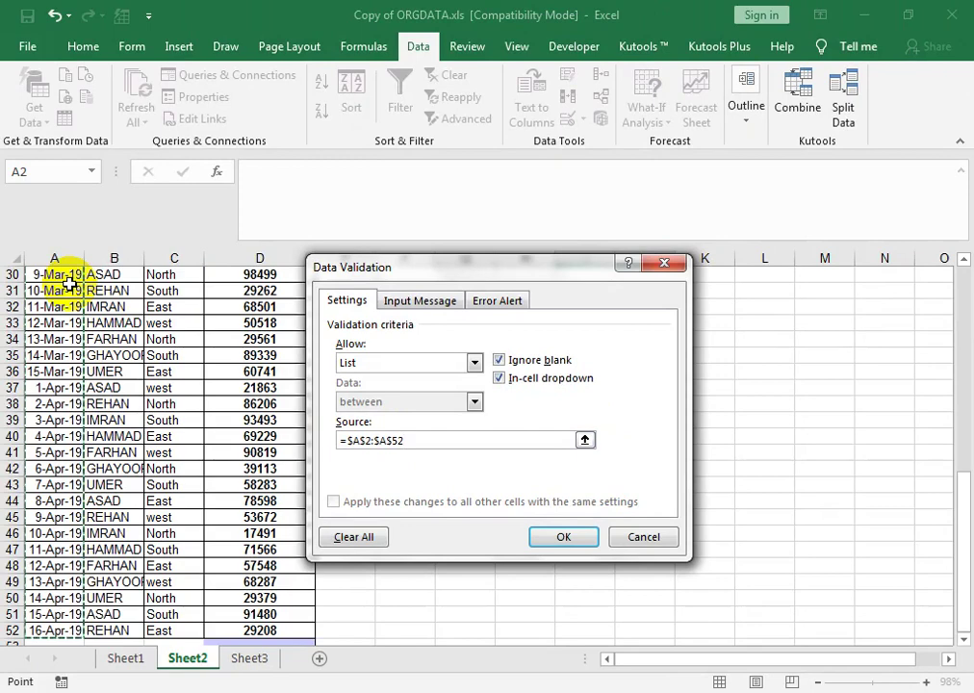
left_click(575, 539)
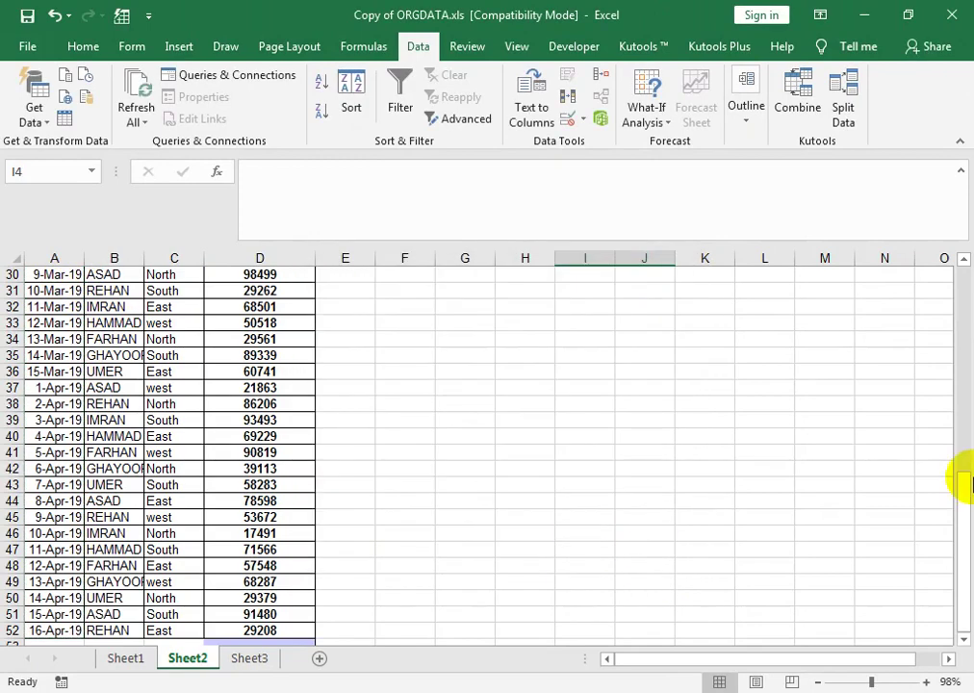
Fill the range E1:K21 with the standard dark blue color.
left_click_drag(957, 491, 959, 213)
left_click_drag(347, 273, 708, 601)
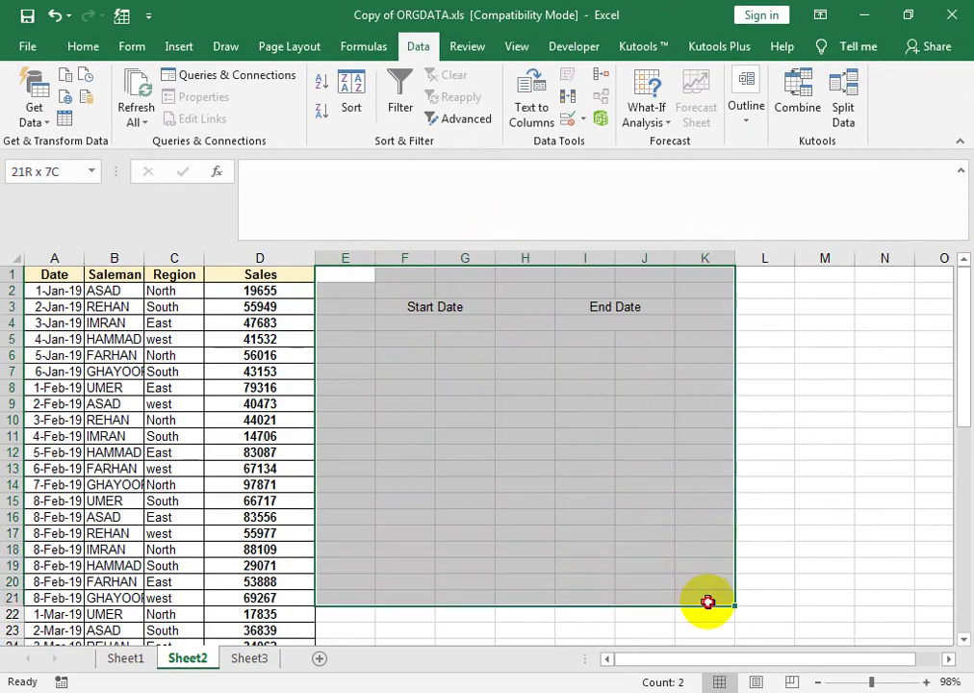
left_click_drag(707, 601, 708, 602)
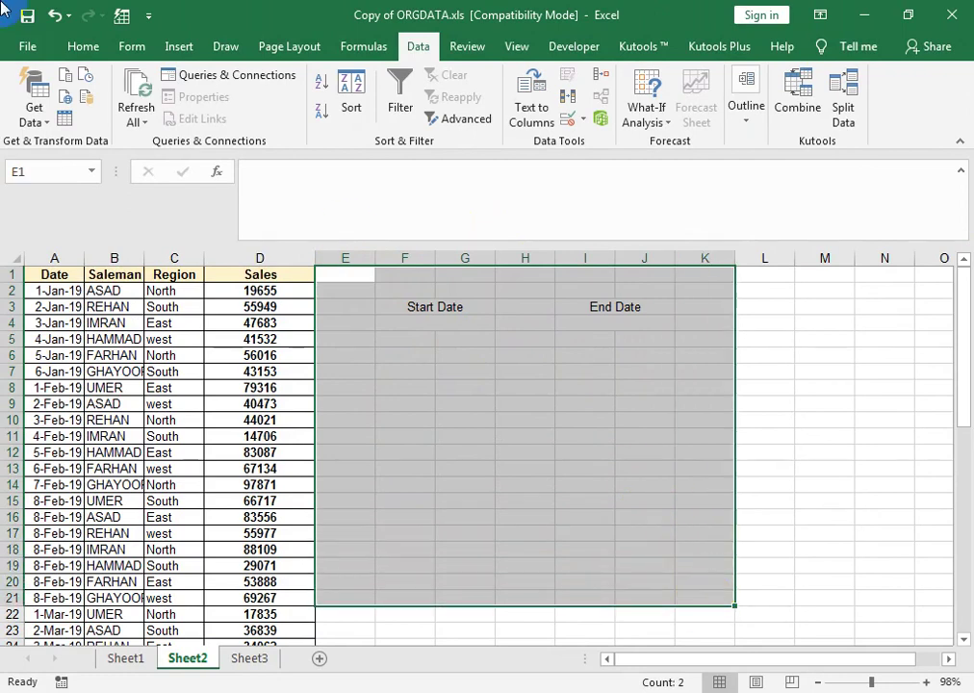
left_click(82, 48)
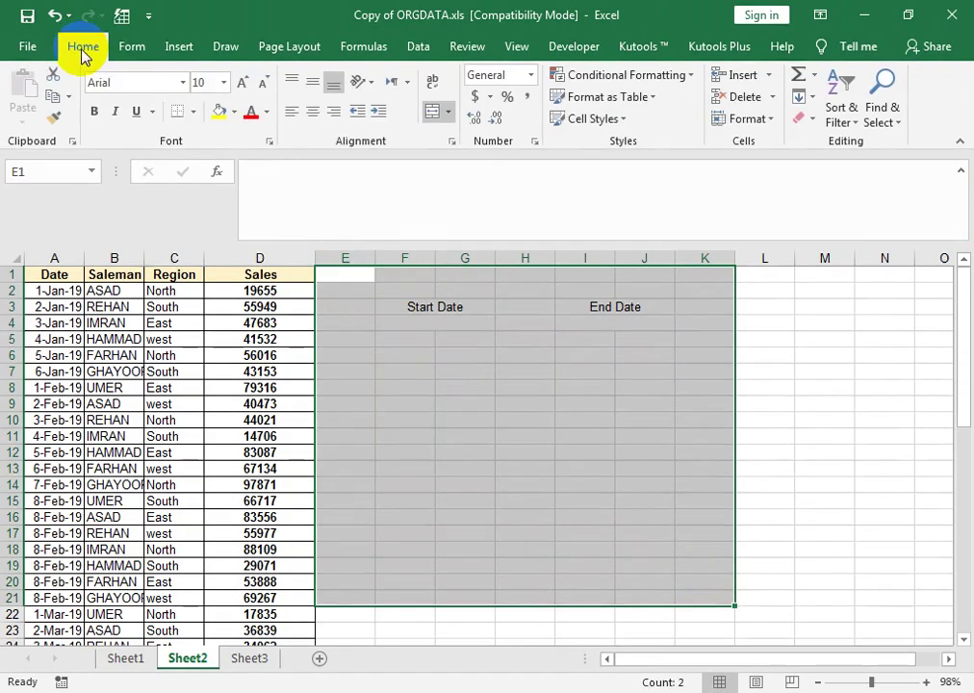
left_click(236, 113)
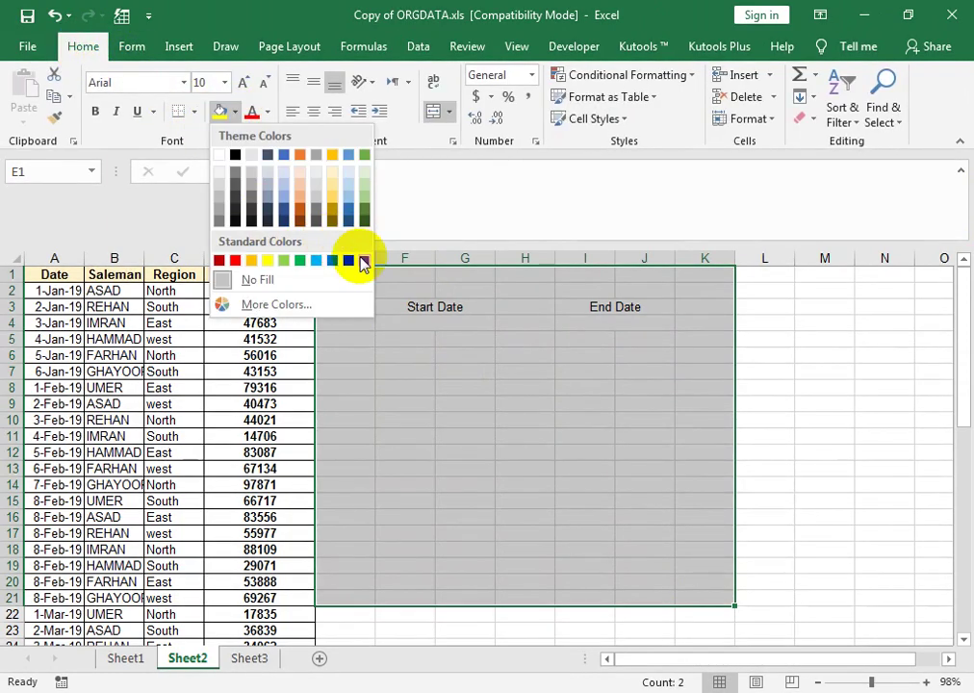
left_click(347, 262)
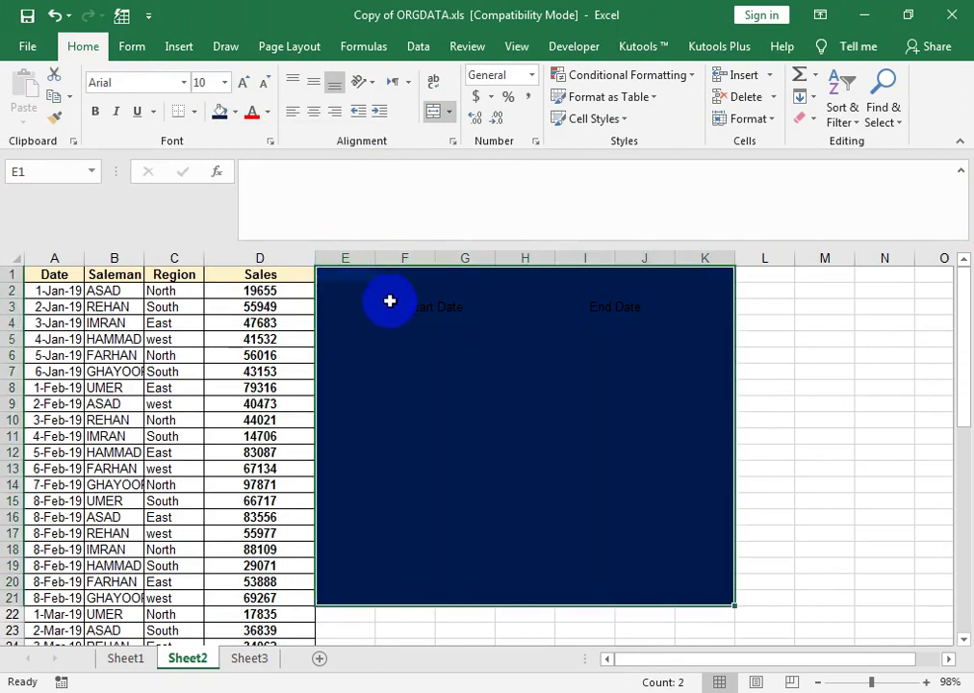
Format the Start Date label in F3 with a white, bold font.
left_click(430, 322)
left_click(426, 306)
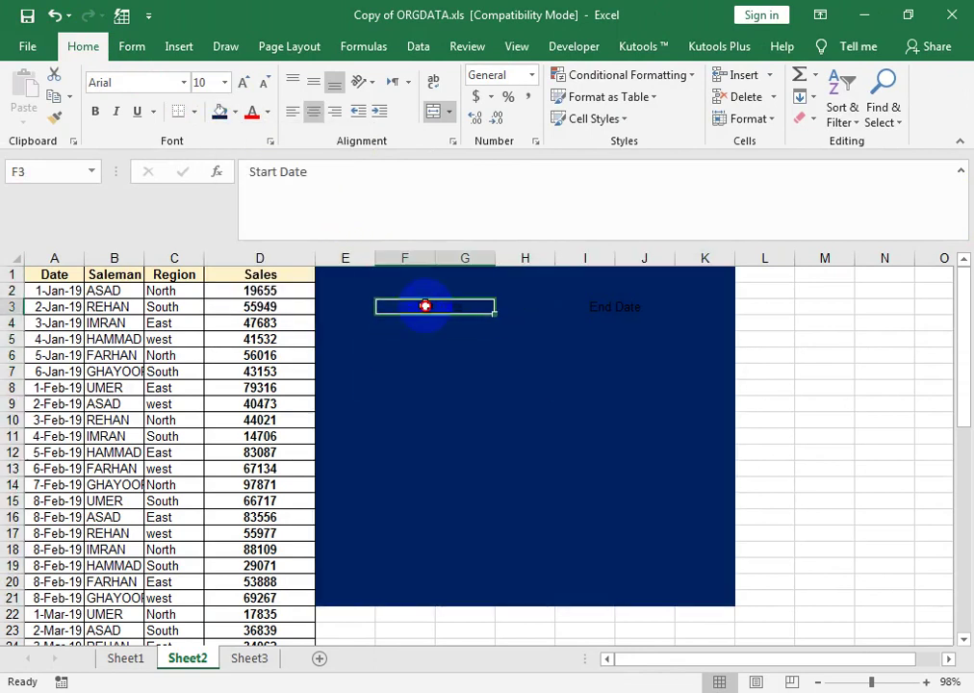
left_click(266, 112)
left_click(256, 179)
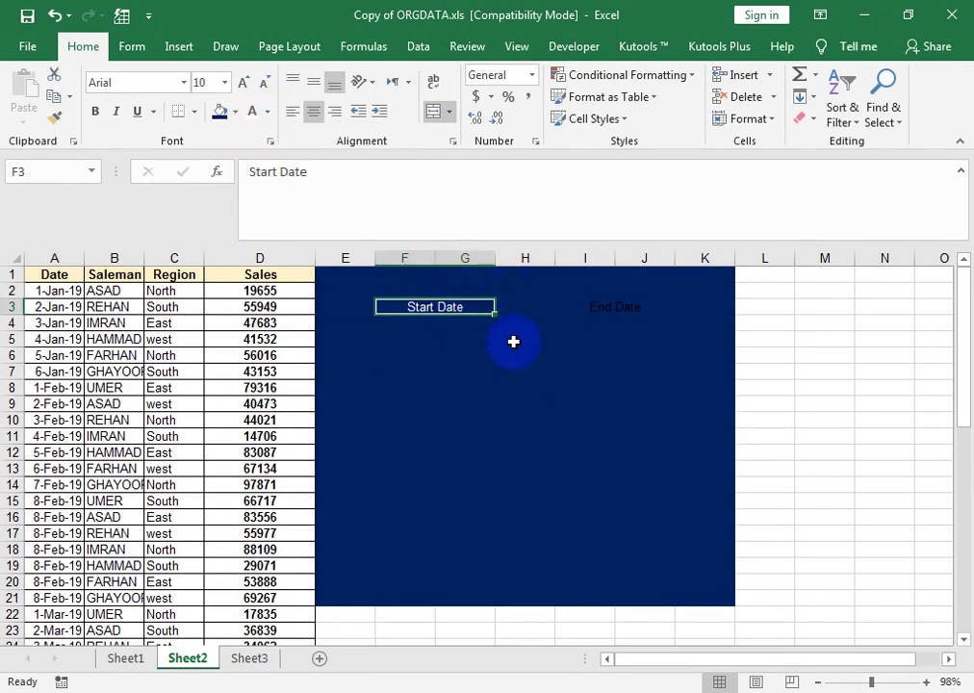
left_click(95, 112)
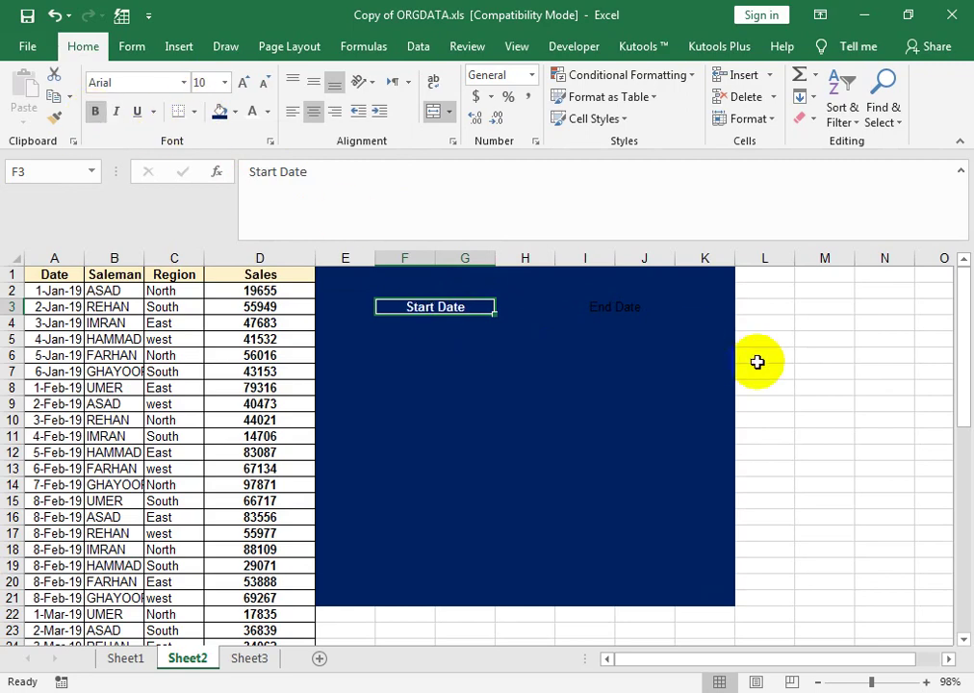
Format the End Date label in I3 with a bold, white font.
left_click(603, 304)
left_click(94, 112)
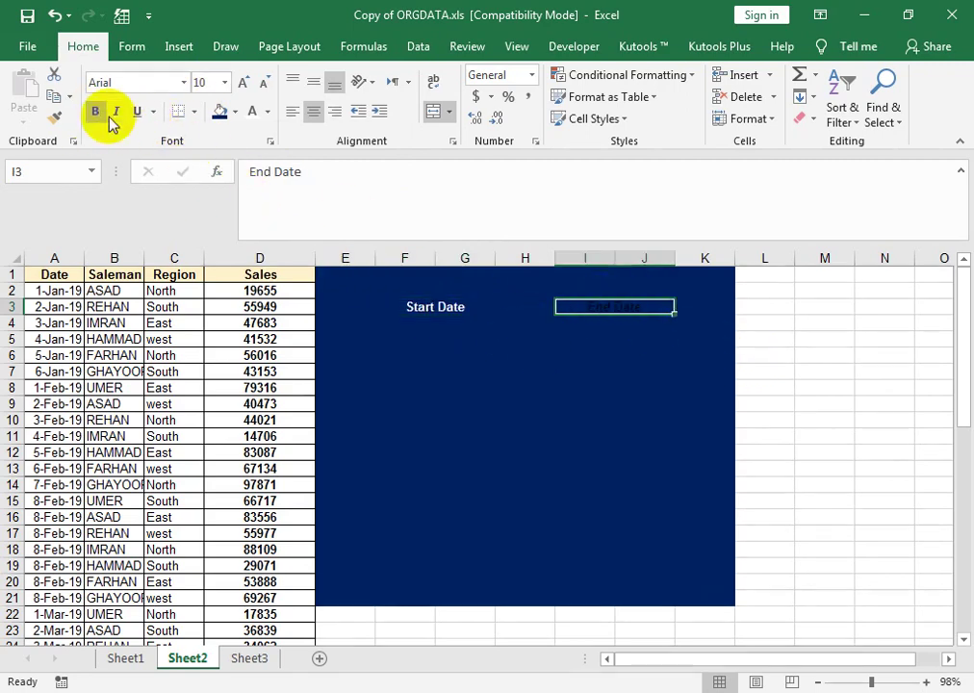
left_click(255, 112)
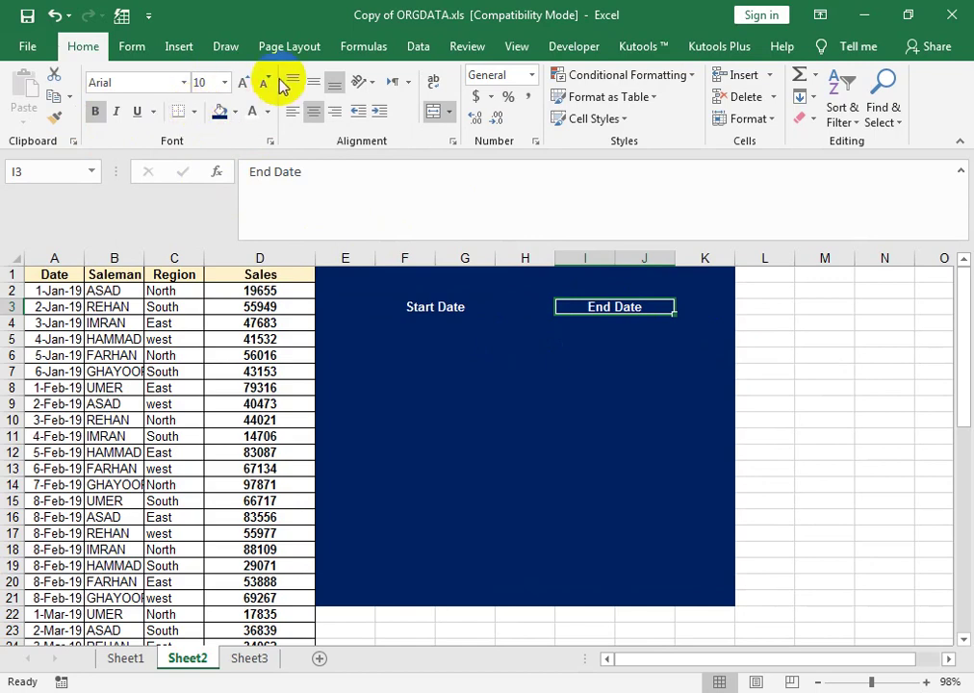
Increase the font size of the End Date label in I3 and the Start Date label in F3 by one step.
left_click(244, 82)
left_click(438, 312)
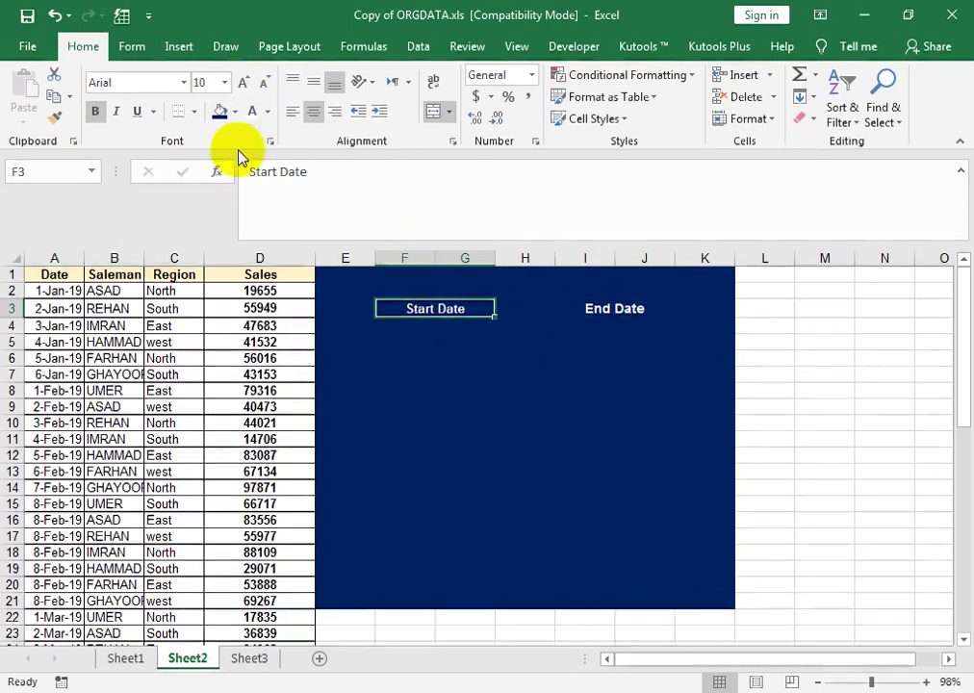
left_click(244, 82)
Fill the Start Date input cell F4 and the End Date input cell I4 with white.
left_click(454, 341)
left_click(449, 323)
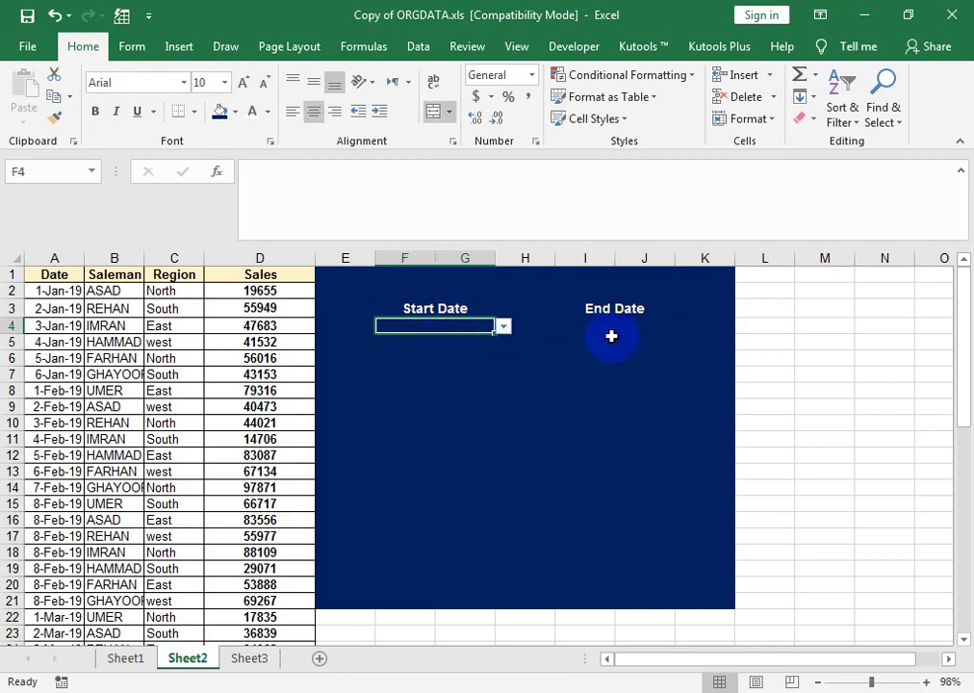
left_click(560, 324)
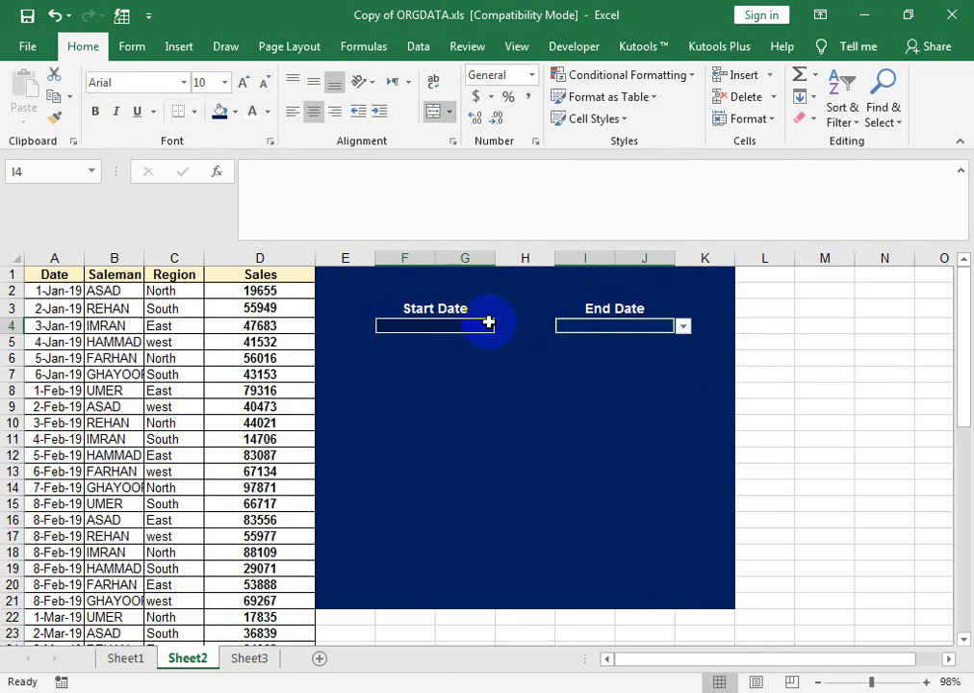
left_click(235, 111)
left_click(225, 157)
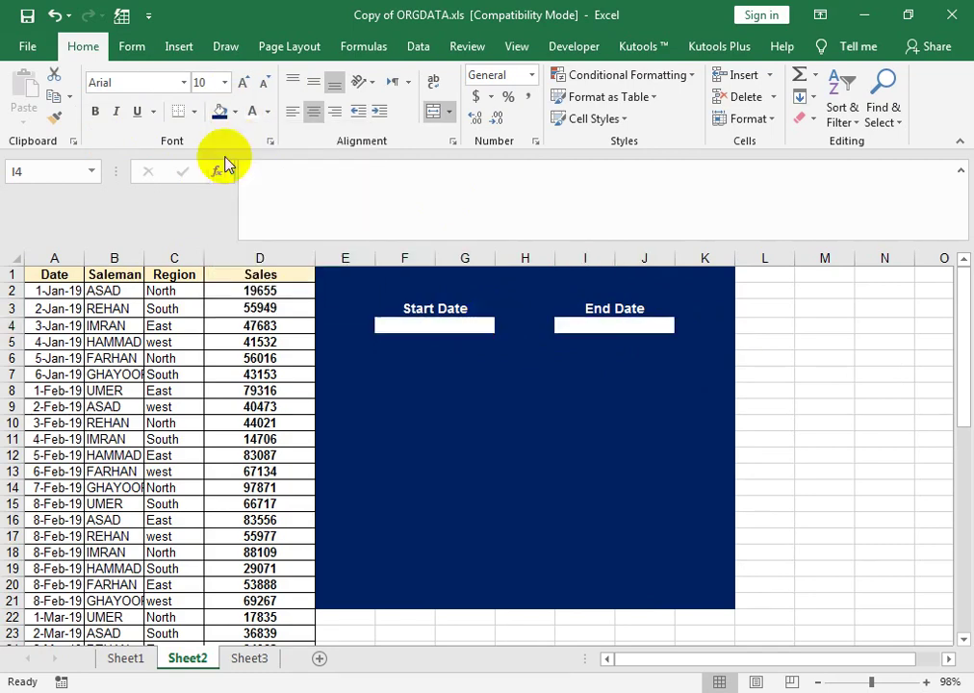
Copy the Date, Saleman, Region and Sales headers from A1:D1 into the panel starting at F7.
left_click(402, 407)
left_click(383, 375)
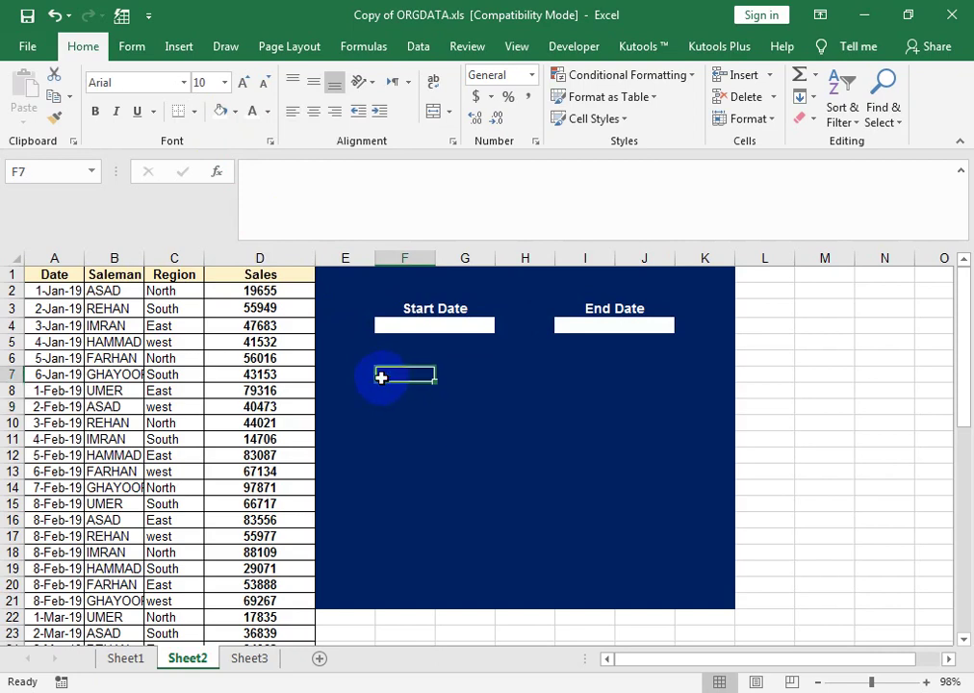
left_click(452, 367)
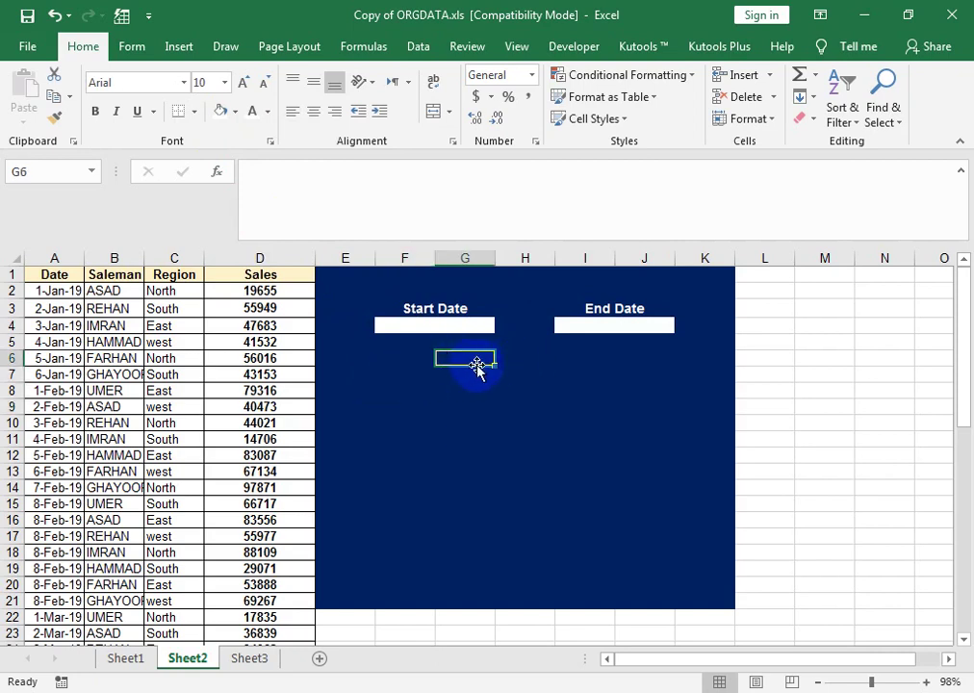
left_click(387, 378)
left_click_drag(78, 276, 232, 270)
key("ctrl+c")
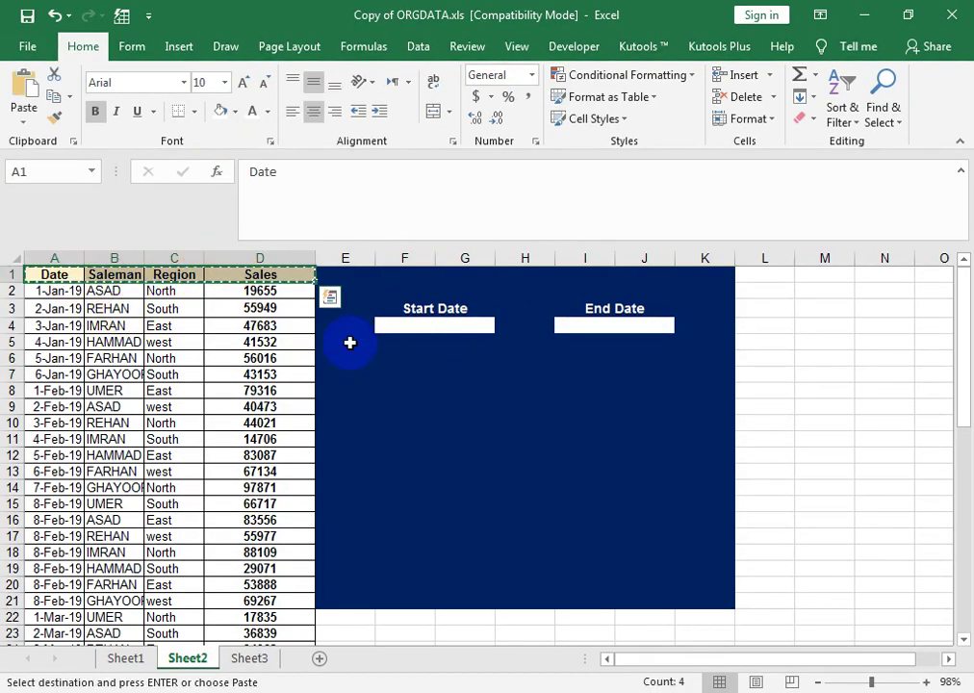
left_click(387, 374)
key("ctrl+v")
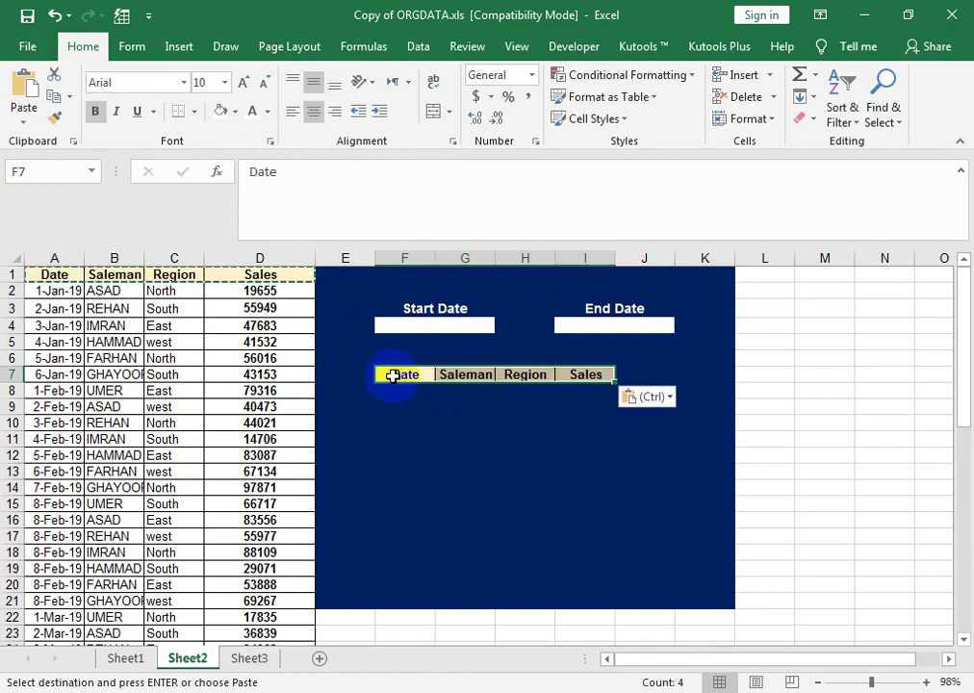
Widen column H slightly and narrow column E a little.
left_click(582, 375)
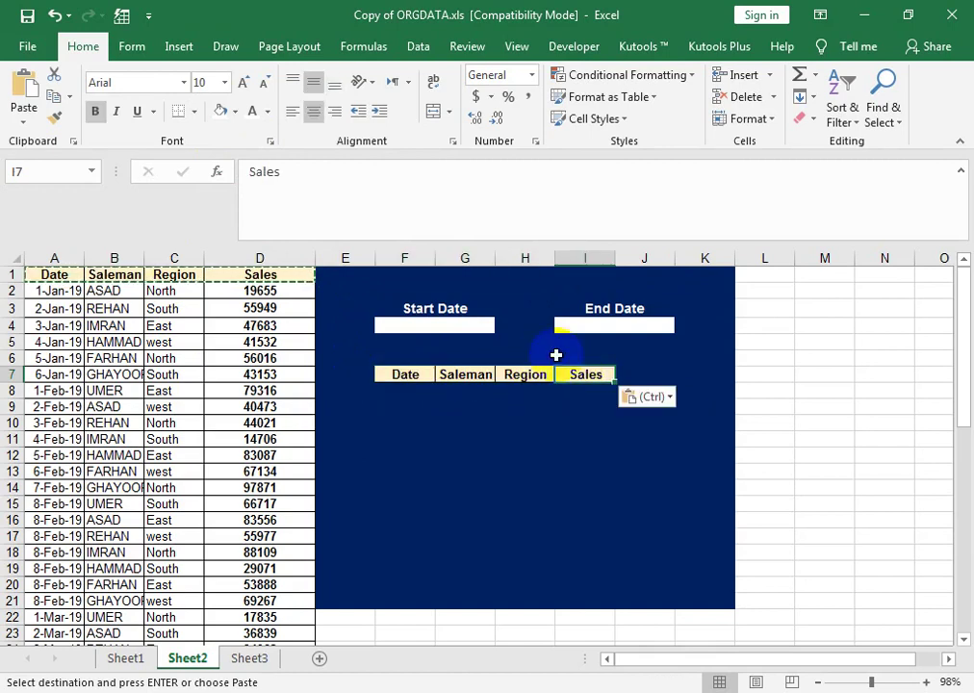
left_click_drag(555, 258, 556, 258)
left_click_drag(375, 258, 368, 257)
left_click(626, 403)
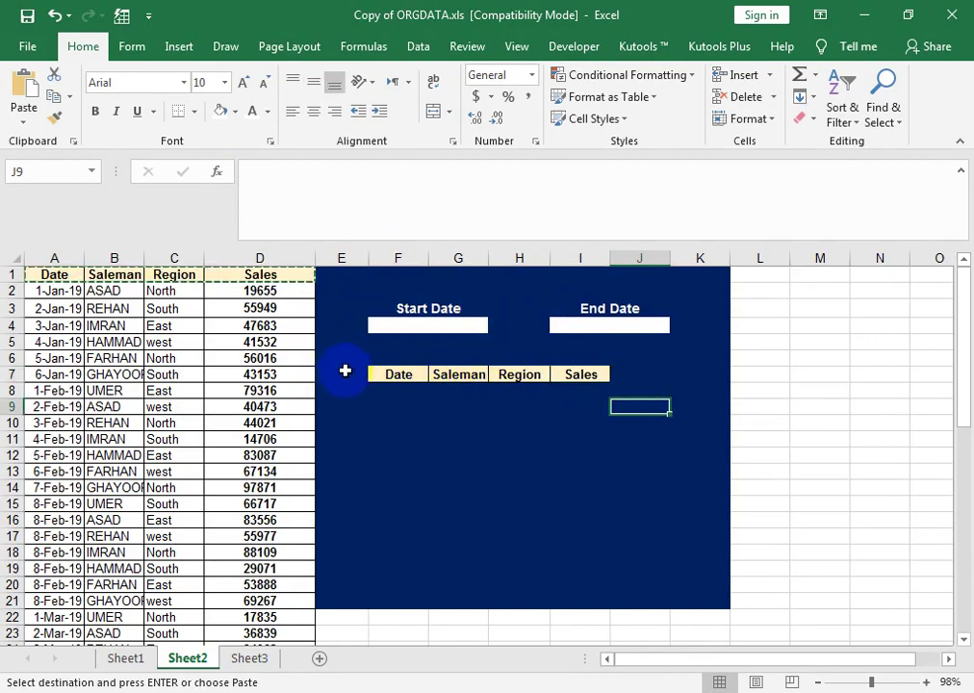
Move the copied Date, Saleman, Region and Sales headers from row 7 down to F10:I10.
left_click(398, 390)
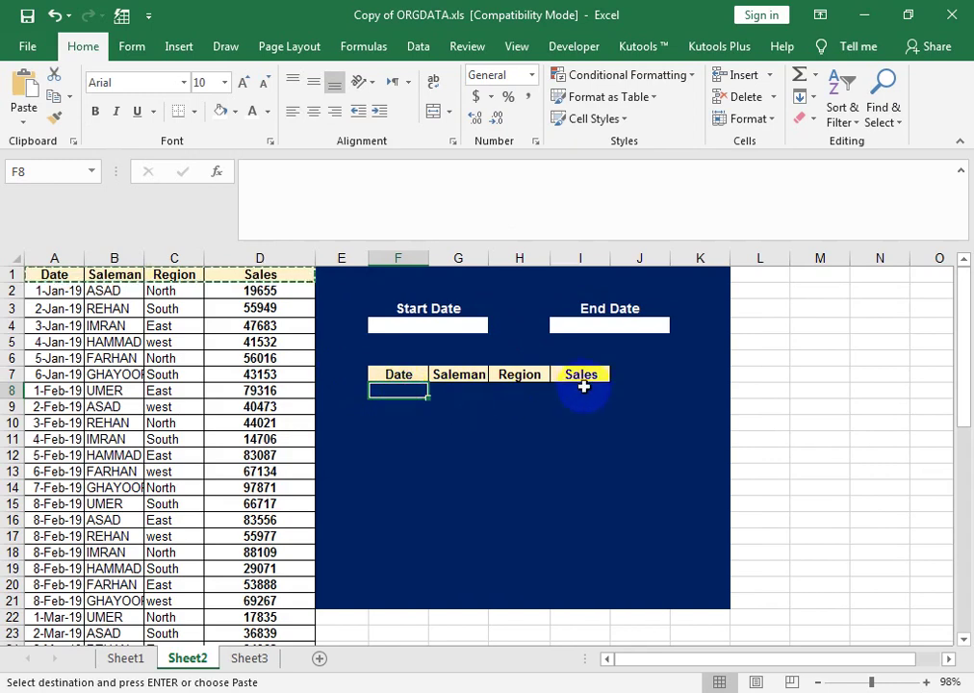
left_click_drag(403, 375, 585, 376)
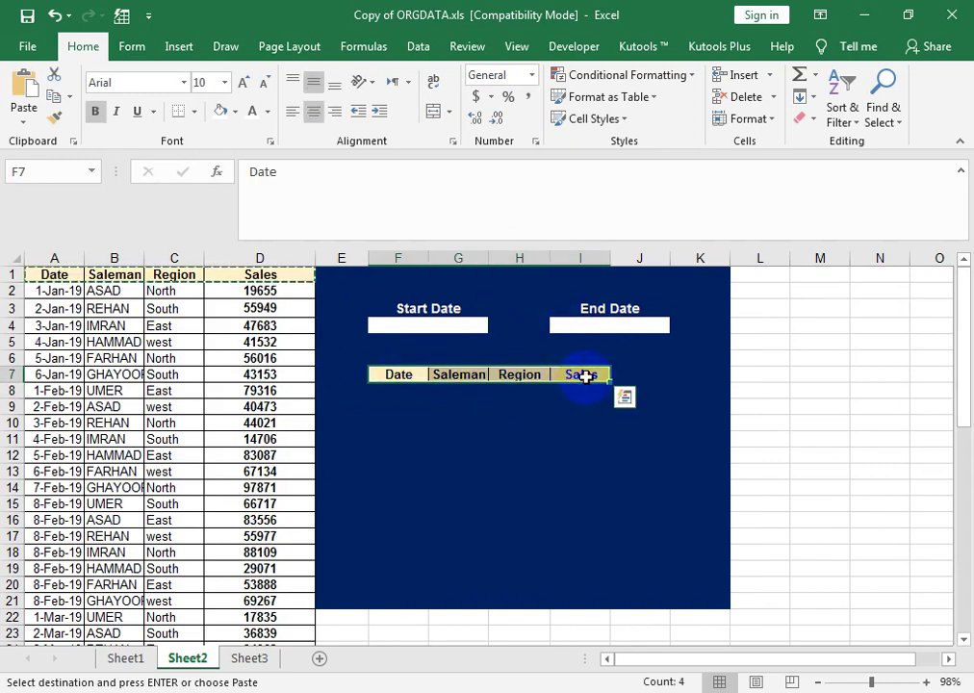
left_click_drag(398, 375, 583, 375)
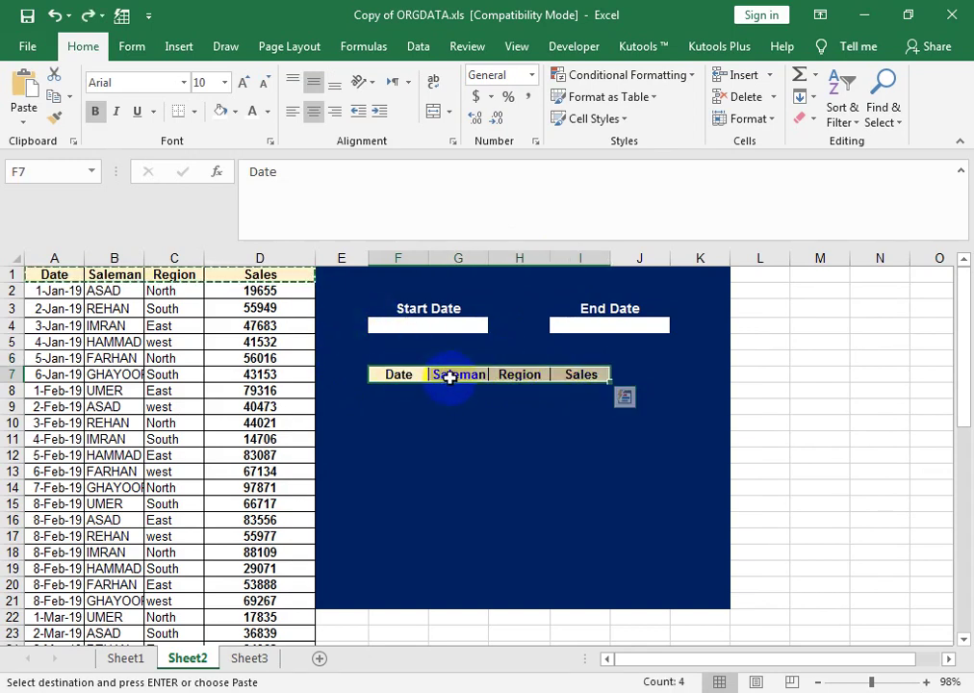
left_click_drag(452, 379, 450, 423)
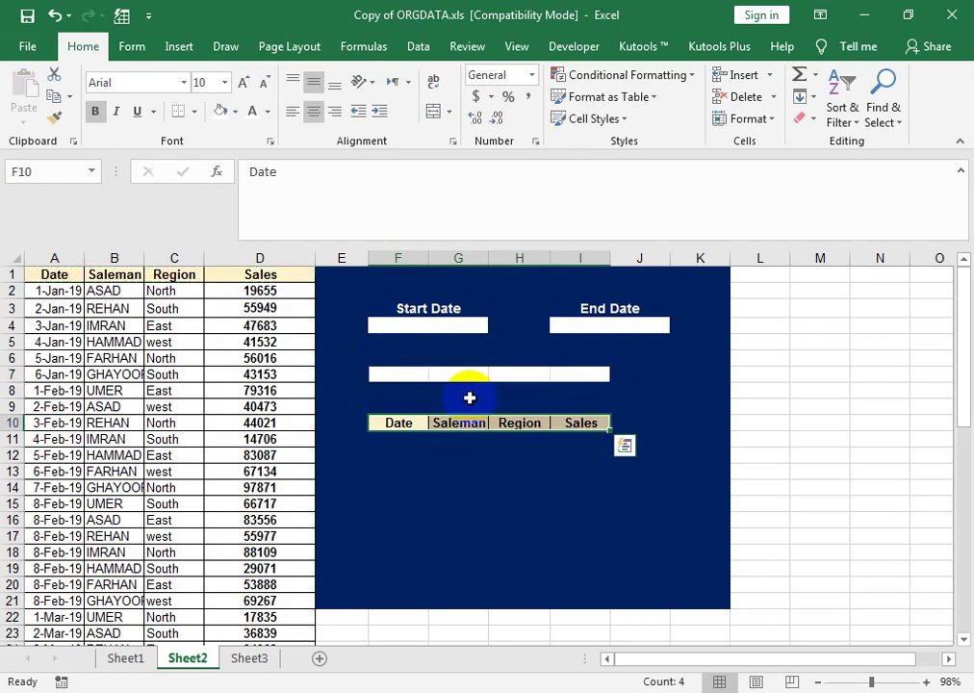
Merge and center F6:J8 and enter the title "Extract Data Between TwoDate" in it.
left_click(374, 371)
left_click_drag(345, 356, 510, 373)
left_click(383, 356)
left_click_drag(383, 356, 616, 384)
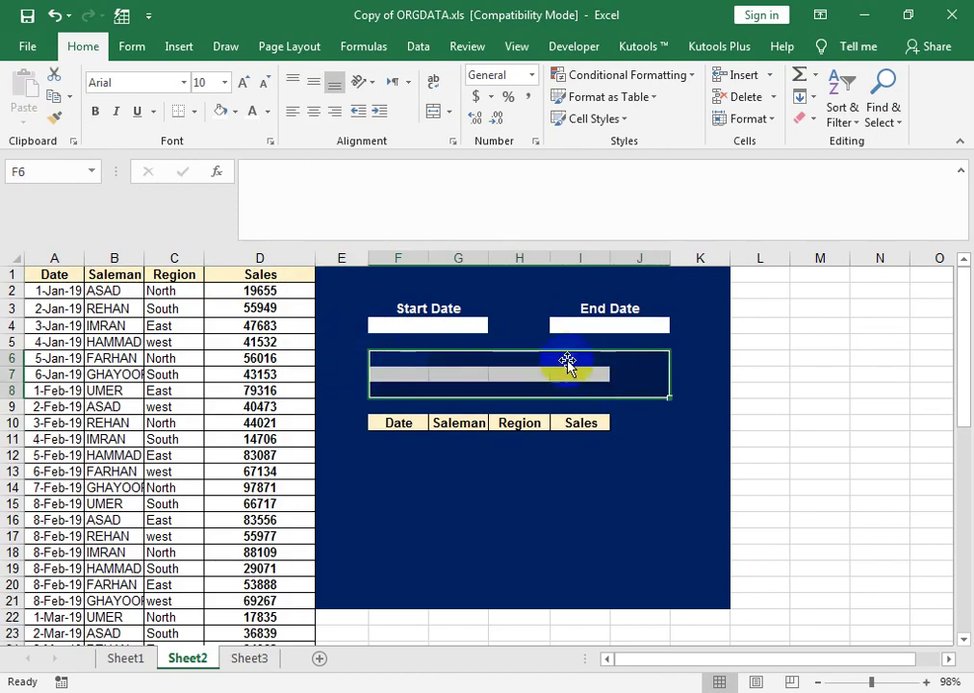
left_click(435, 109)
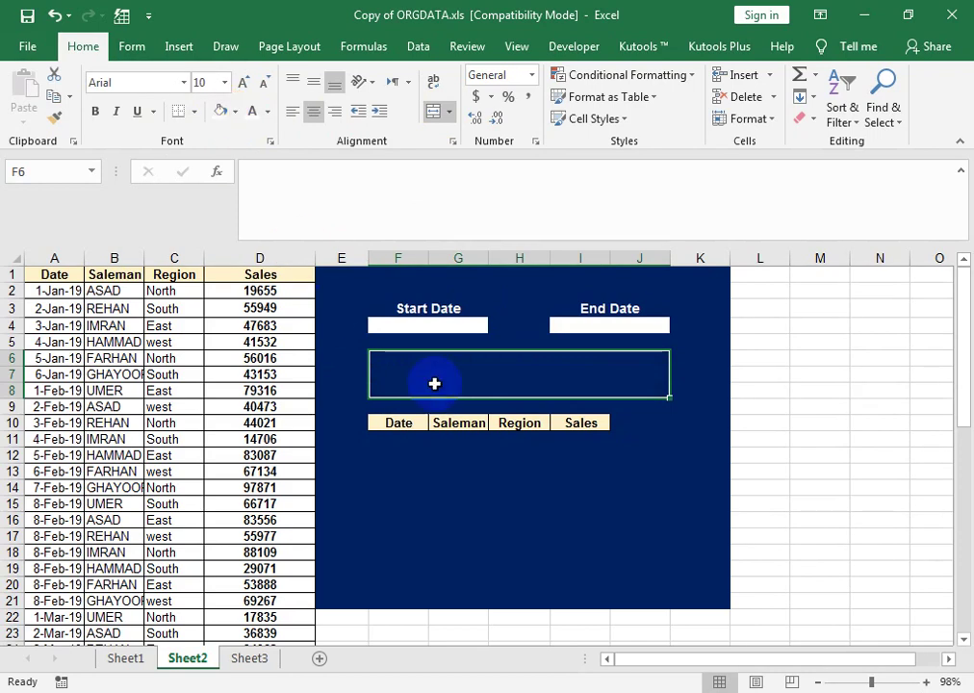
type("Extract Data Between TwoDate")
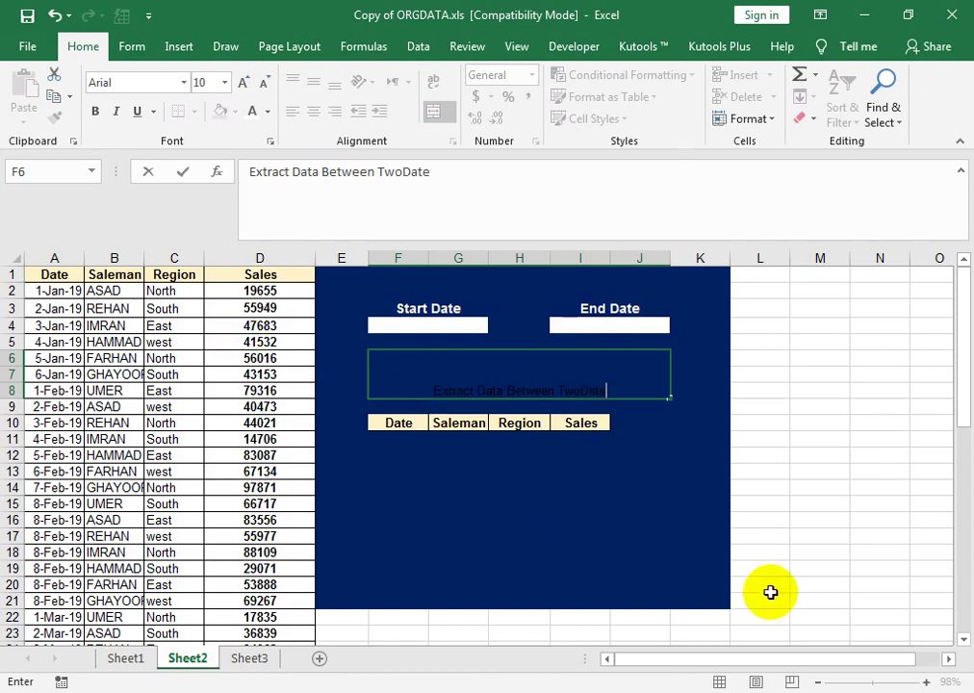
left_click(663, 550)
Format the panel title as white, bold, size 16 and middle-aligned, and correct its wording to "Extract Data Between Two Date".
left_click(522, 382)
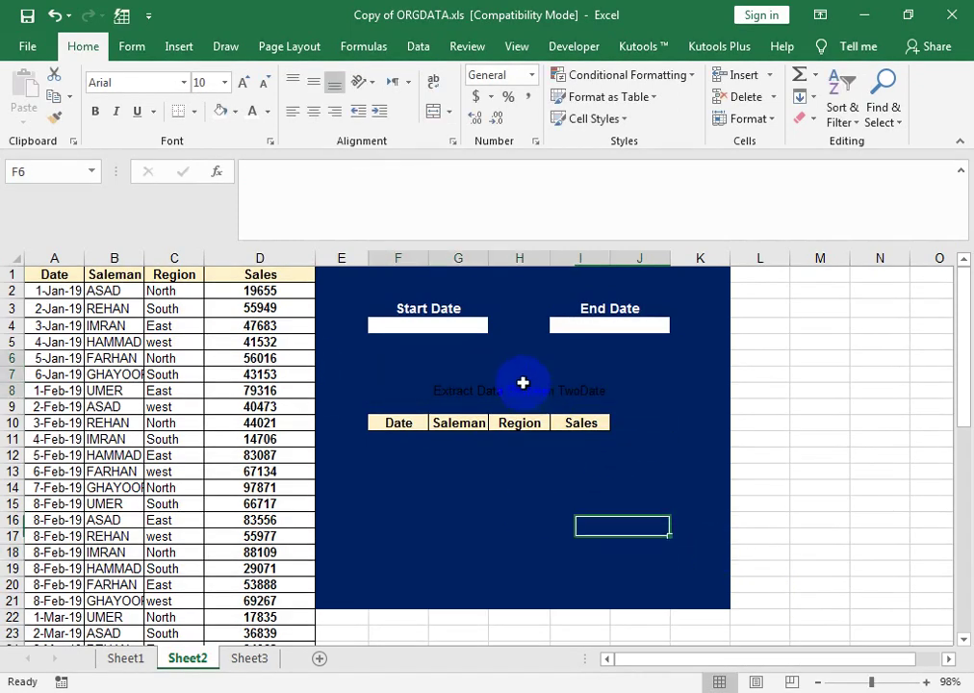
left_click(252, 110)
left_click(313, 82)
left_click(242, 82)
left_click(243, 82)
left_click(242, 82)
left_click(243, 82)
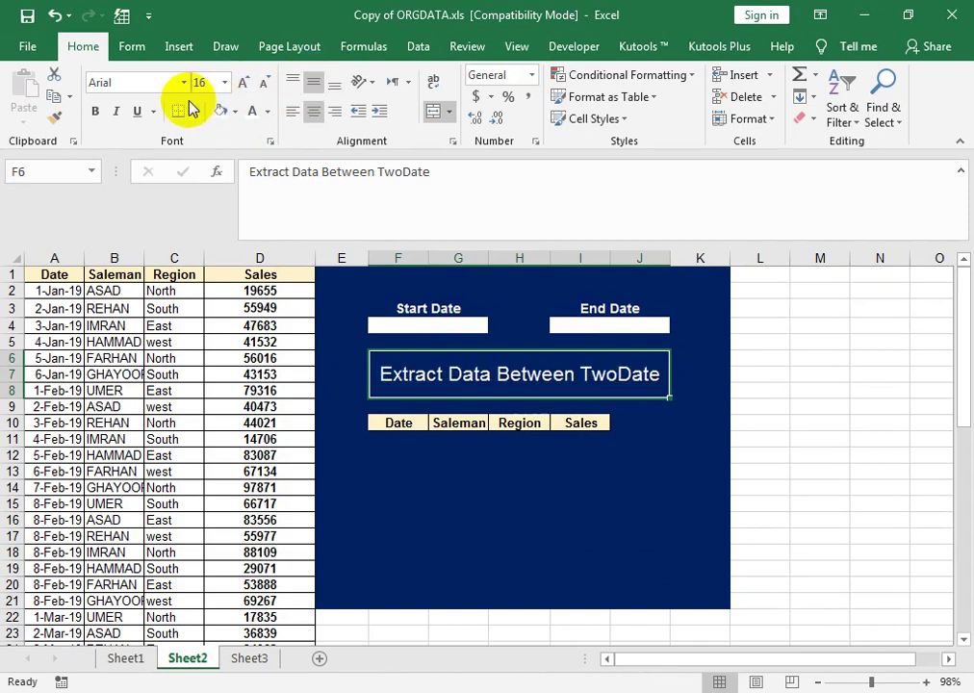
double_click(621, 374)
left_click(644, 426)
Move the Region and Sales headers one column over to I10:J10, leaving H10 empty beside Saleman.
left_click(419, 421)
left_click(461, 422)
left_click_drag(510, 427, 553, 424)
left_click(547, 437)
Merge the cells across columns G and H row by row in G10:H20 for the Saleman column.
left_click(455, 423)
left_click_drag(455, 423, 525, 421)
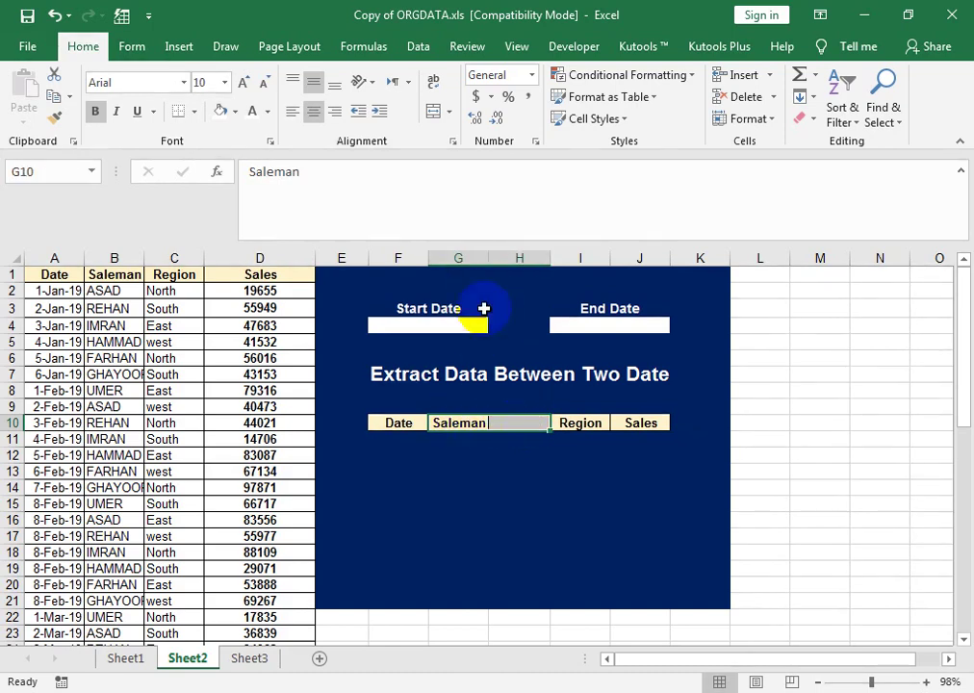
left_click_drag(465, 425, 526, 591)
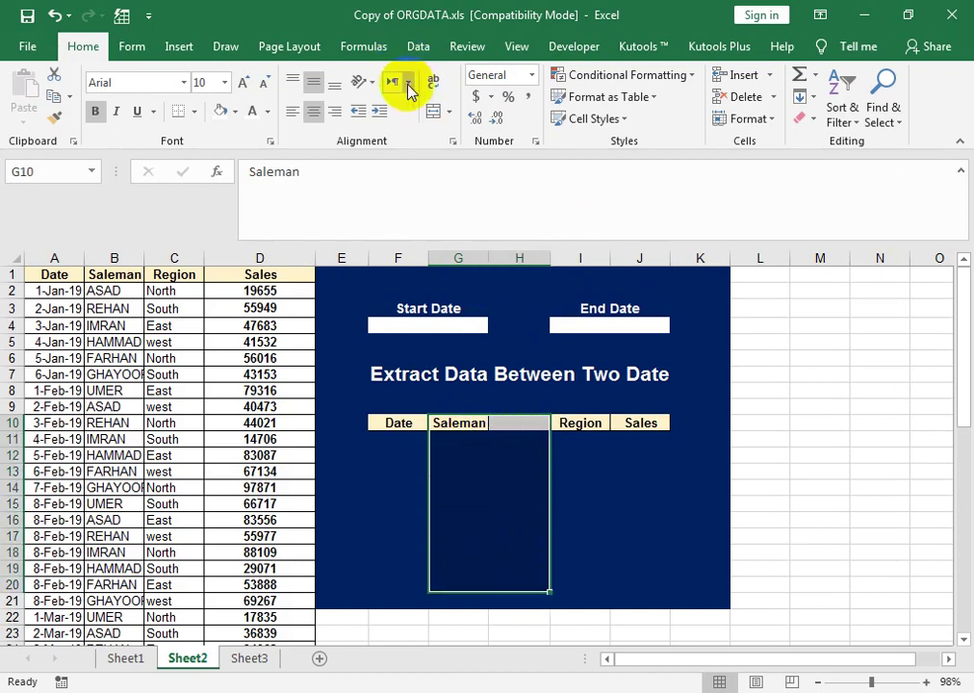
left_click(449, 111)
left_click(467, 158)
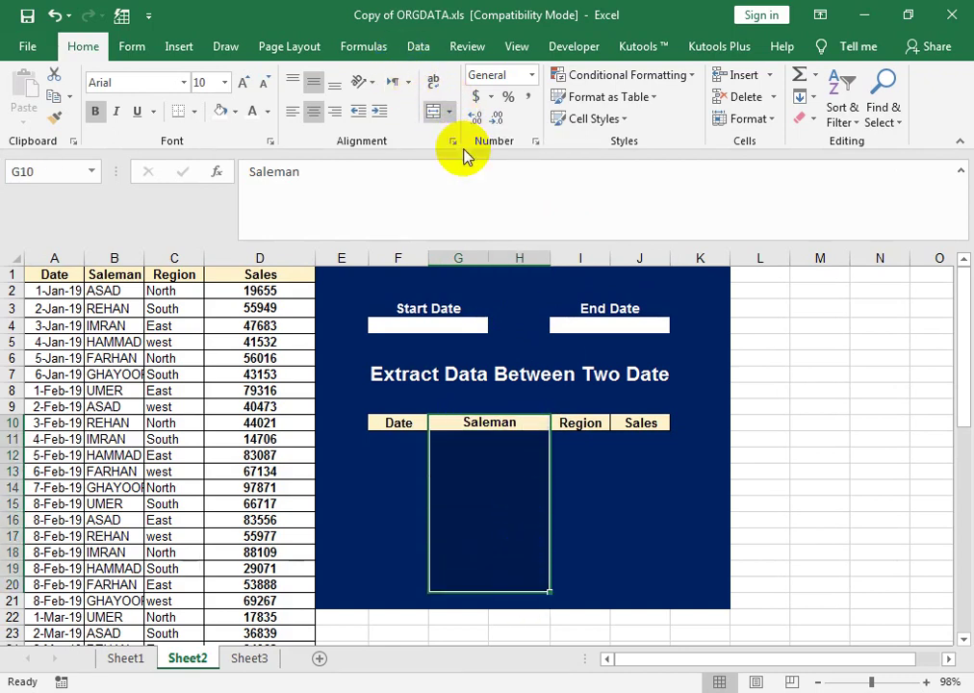
left_click(438, 470)
left_click(390, 441)
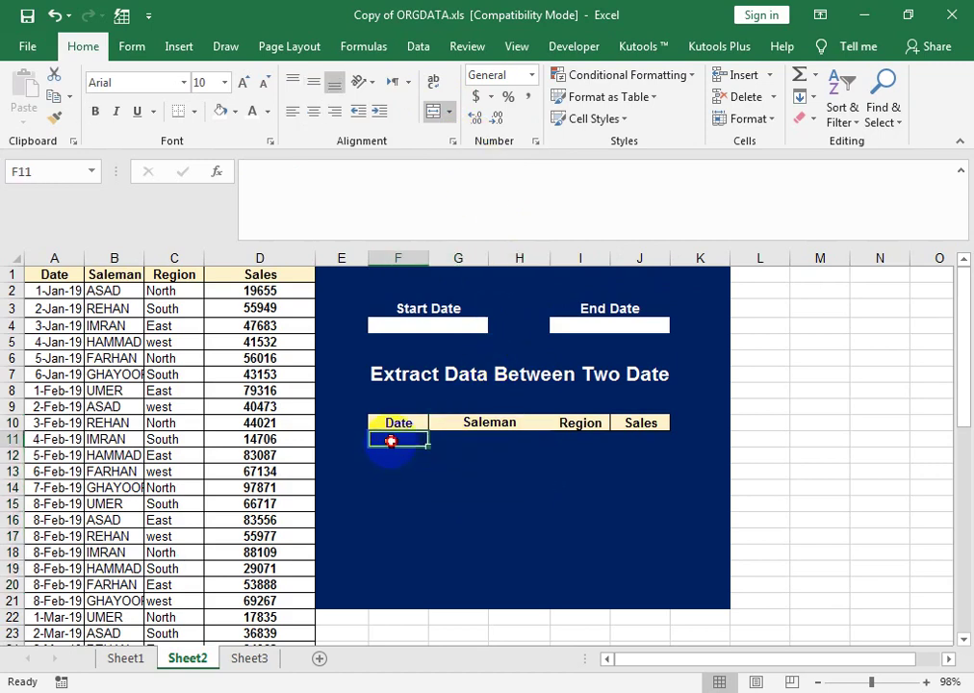
left_click(455, 437)
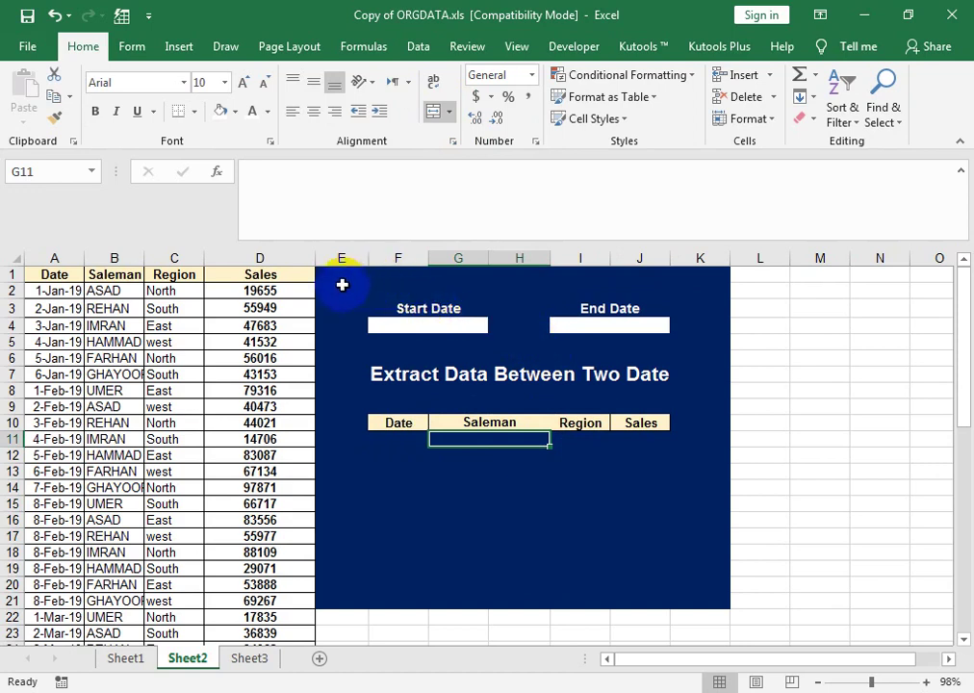
left_click(486, 557)
left_click(395, 435)
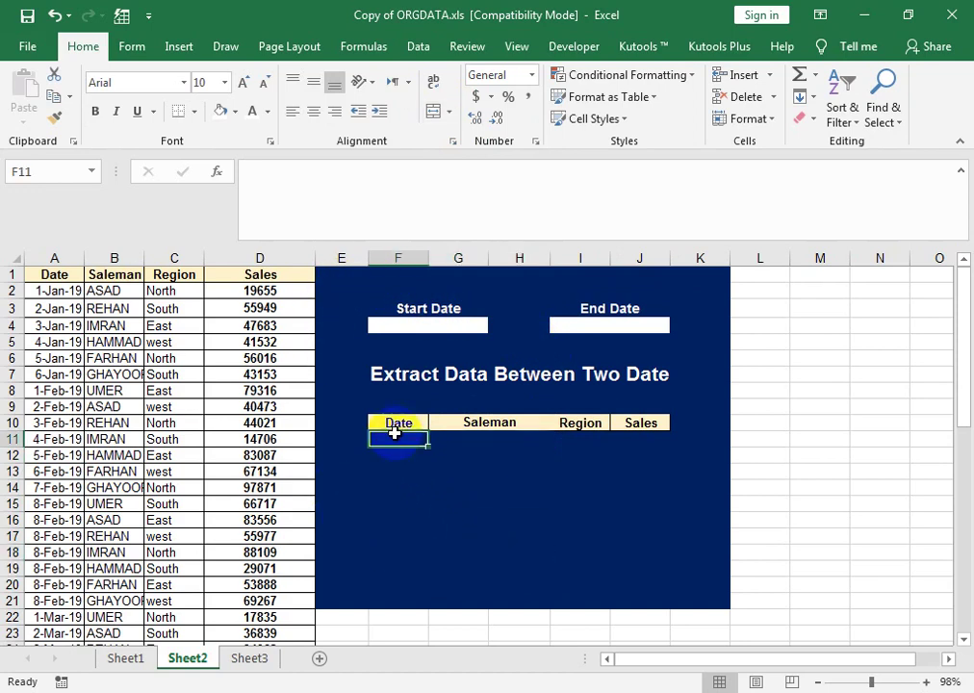
type("=")
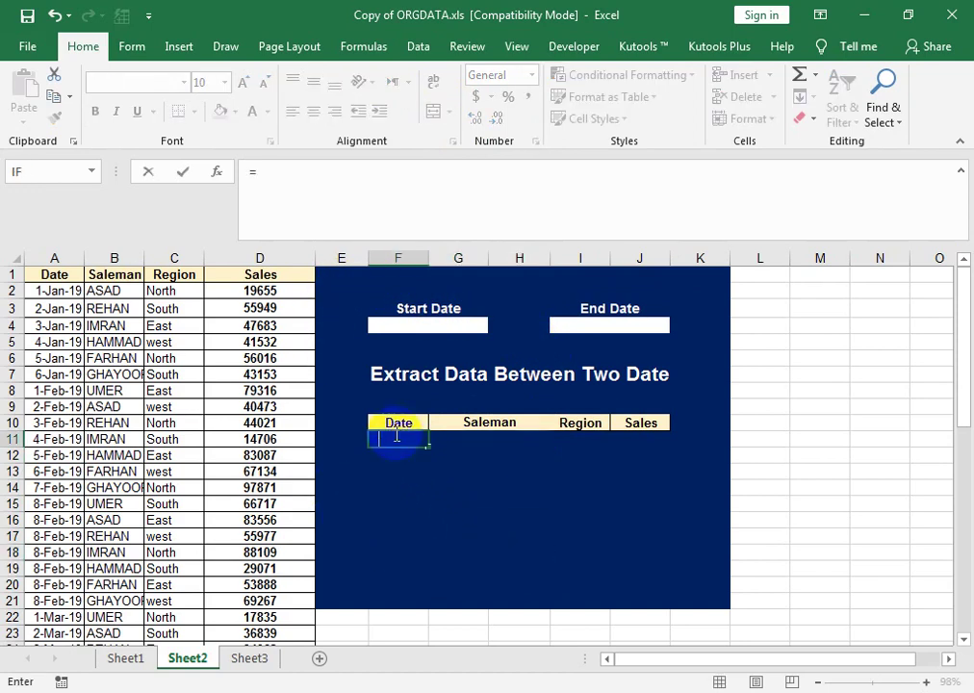
key("BackSpace")
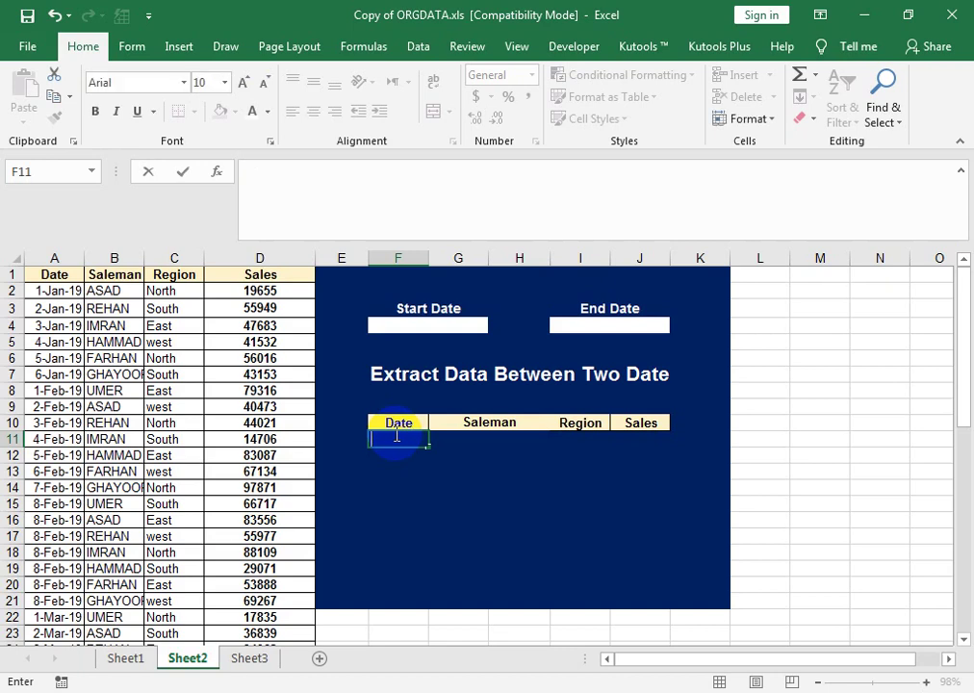
left_click(468, 500)
Set the font color of the results area below the headers in columns F to J to white.
left_click_drag(404, 428, 633, 580)
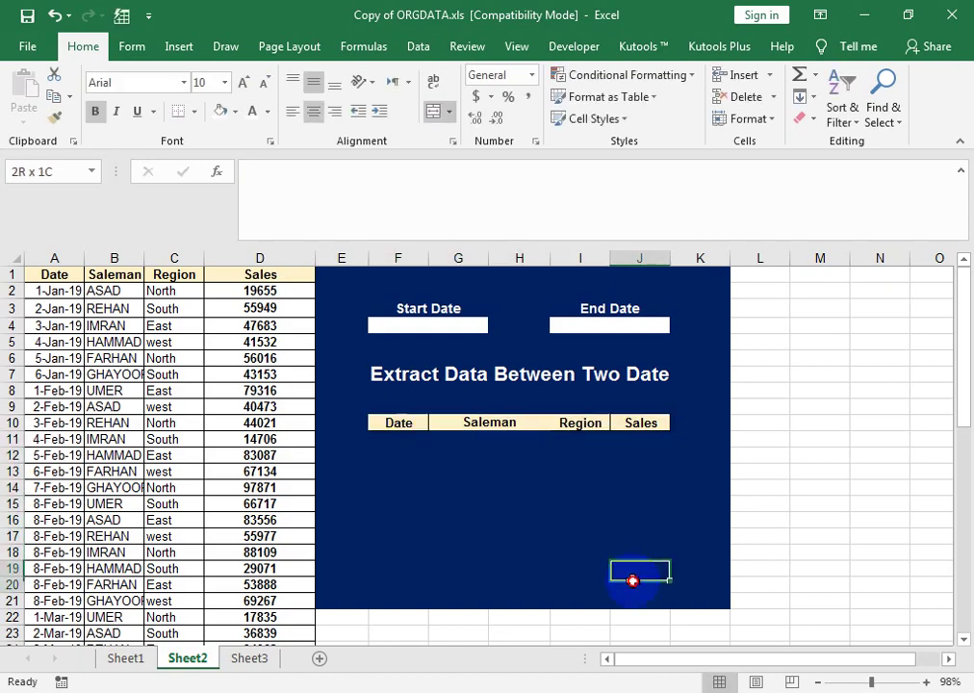
left_click_drag(642, 441, 374, 599)
left_click(239, 112)
left_click(249, 112)
left_click(416, 446)
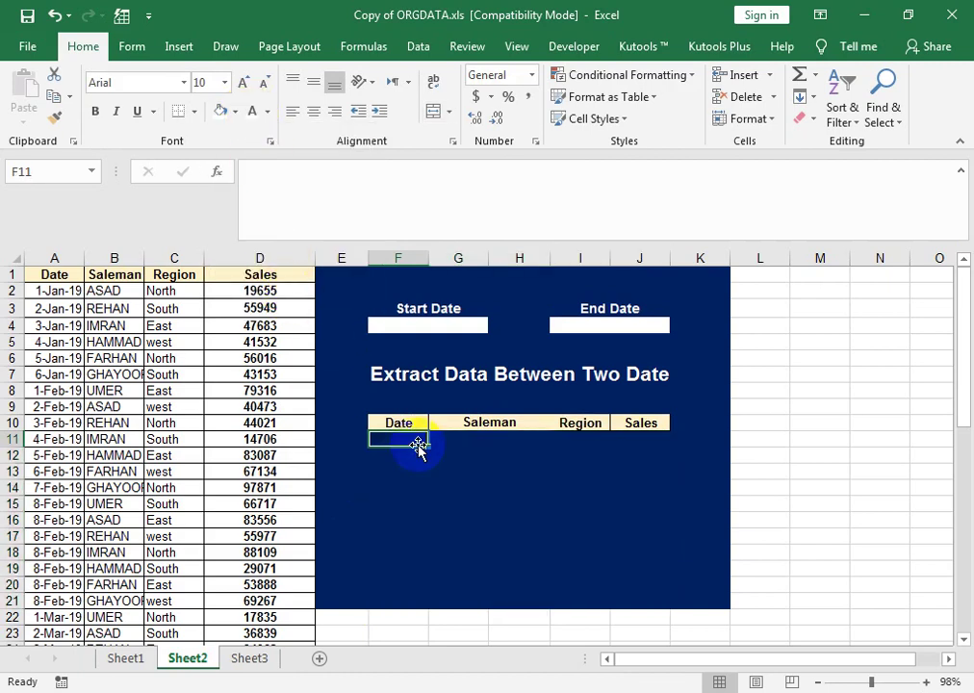
type("=in")
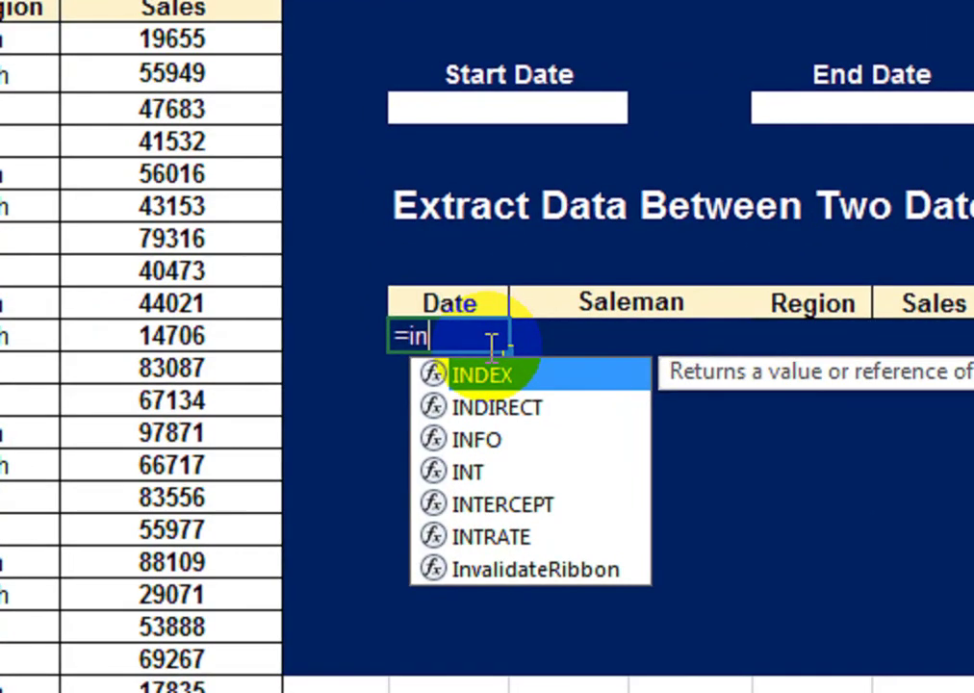
type("d")
key("Tab")
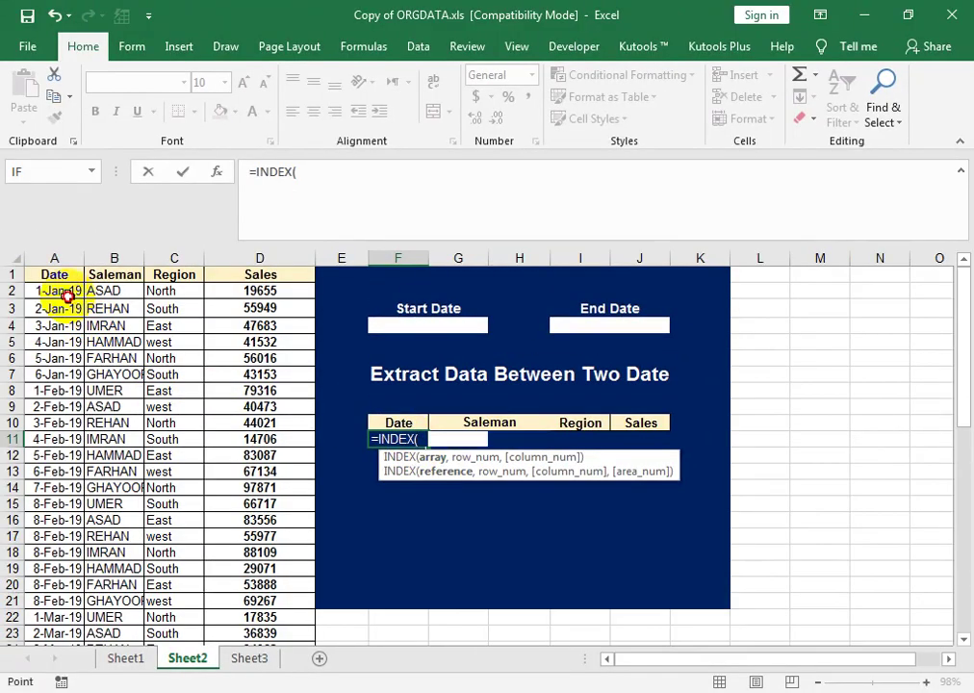
left_click(63, 291)
key("ctrl+shift+Down")
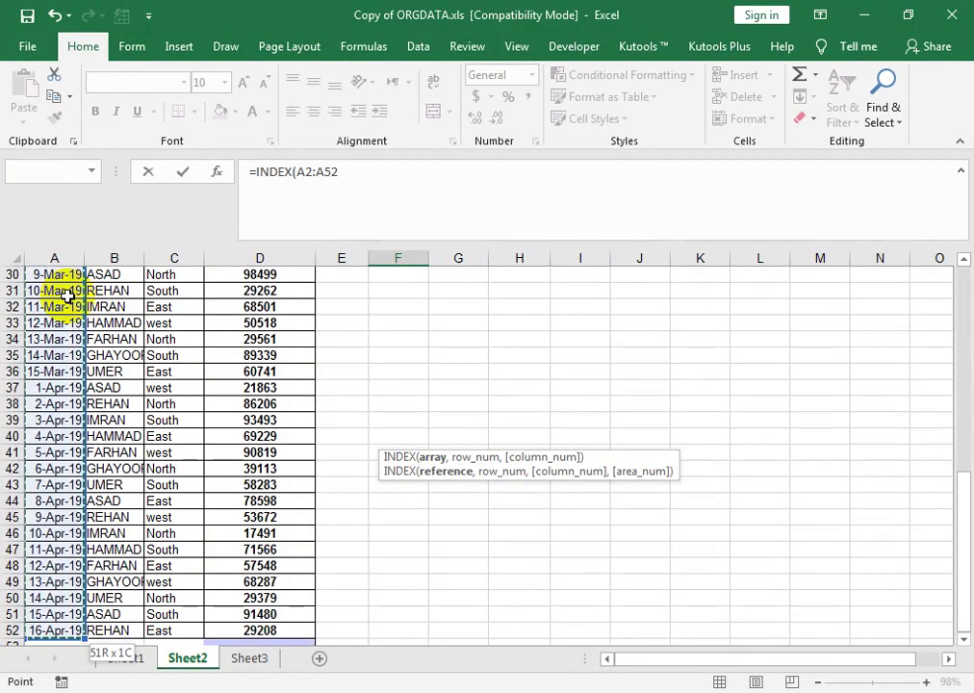
key("F4")
key("F4")
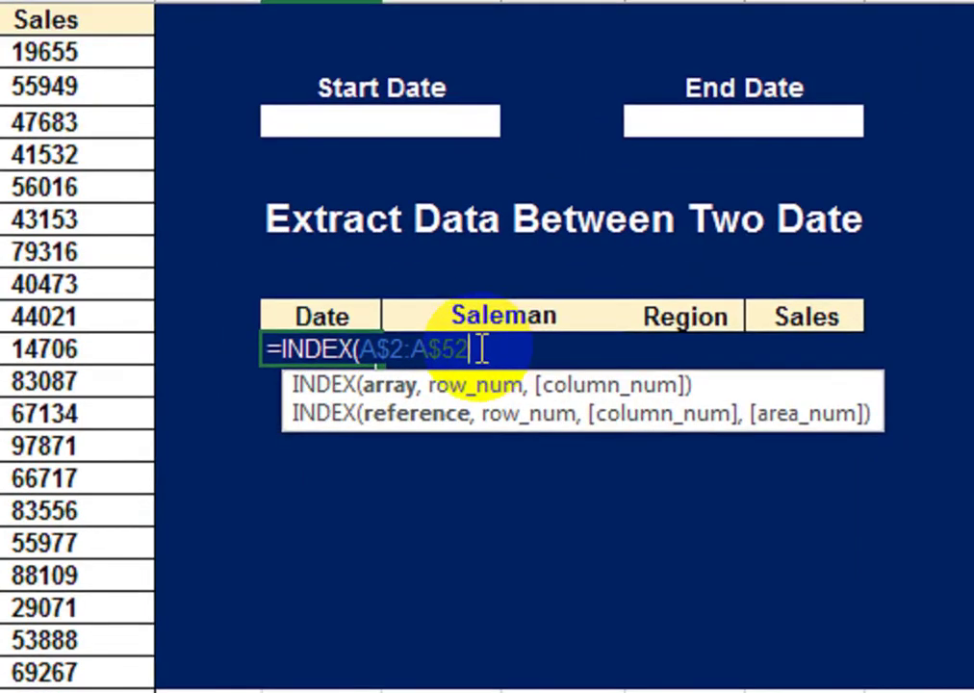
key("Escape")
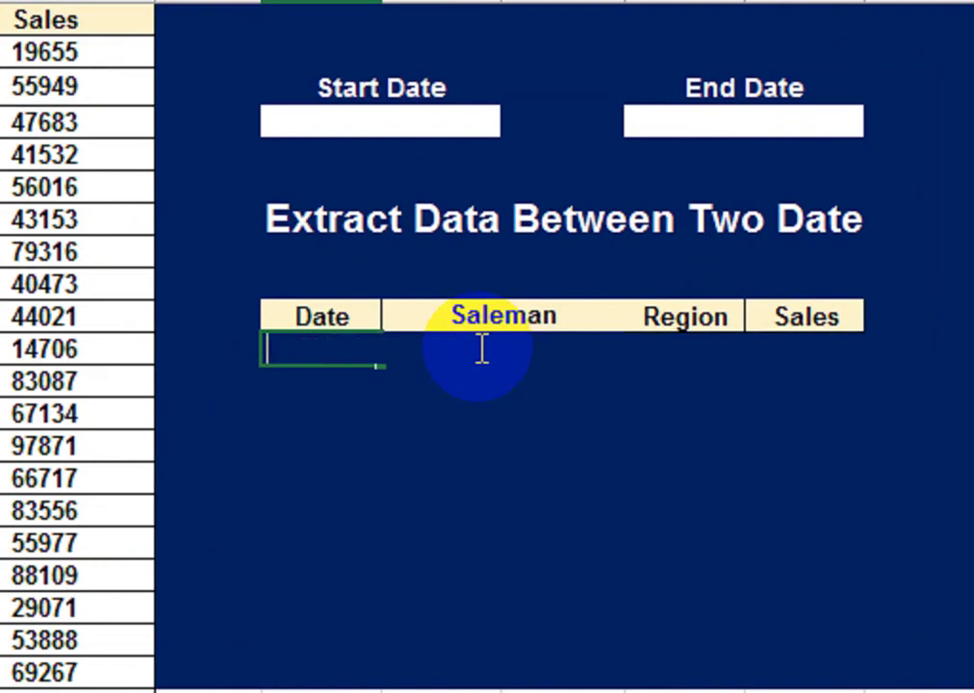
key("Down")
Fill the results area F11:J20 below the headers with white.
left_click_drag(311, 337, 732, 522)
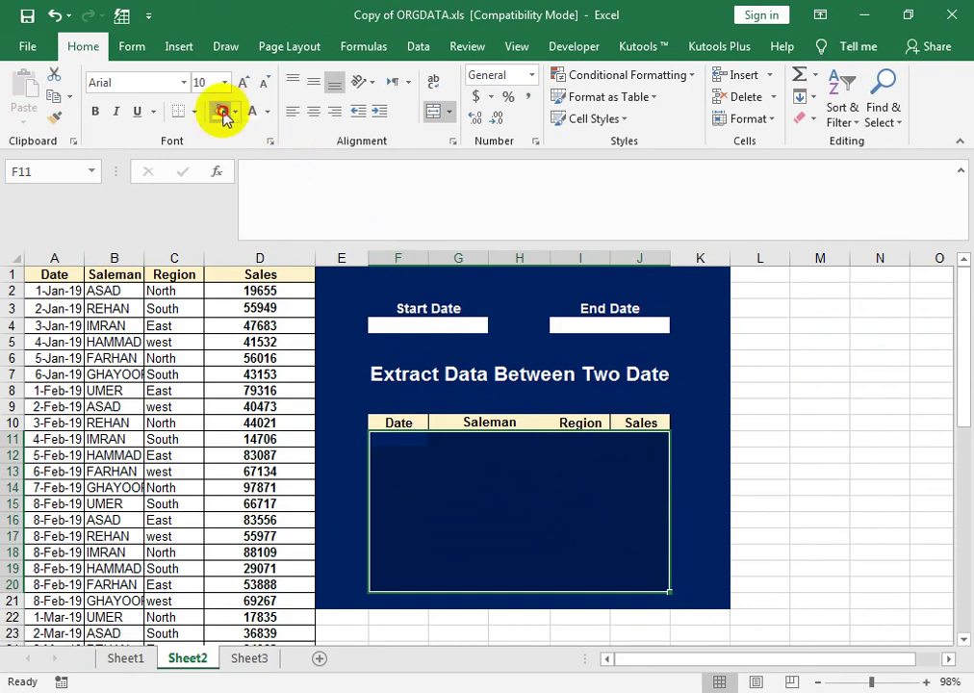
left_click(223, 113)
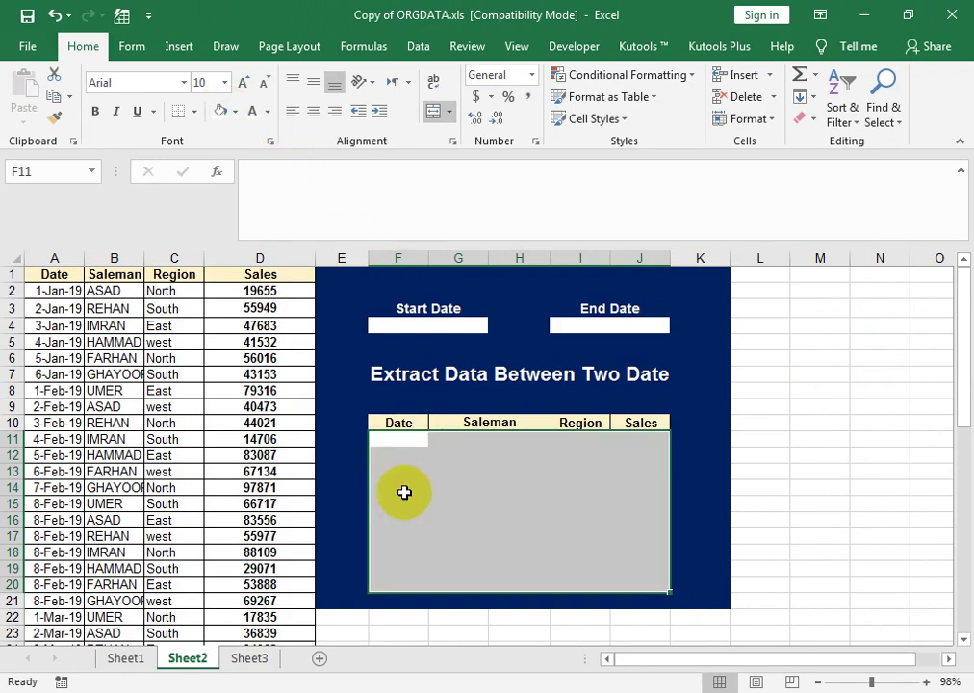
left_click(400, 446)
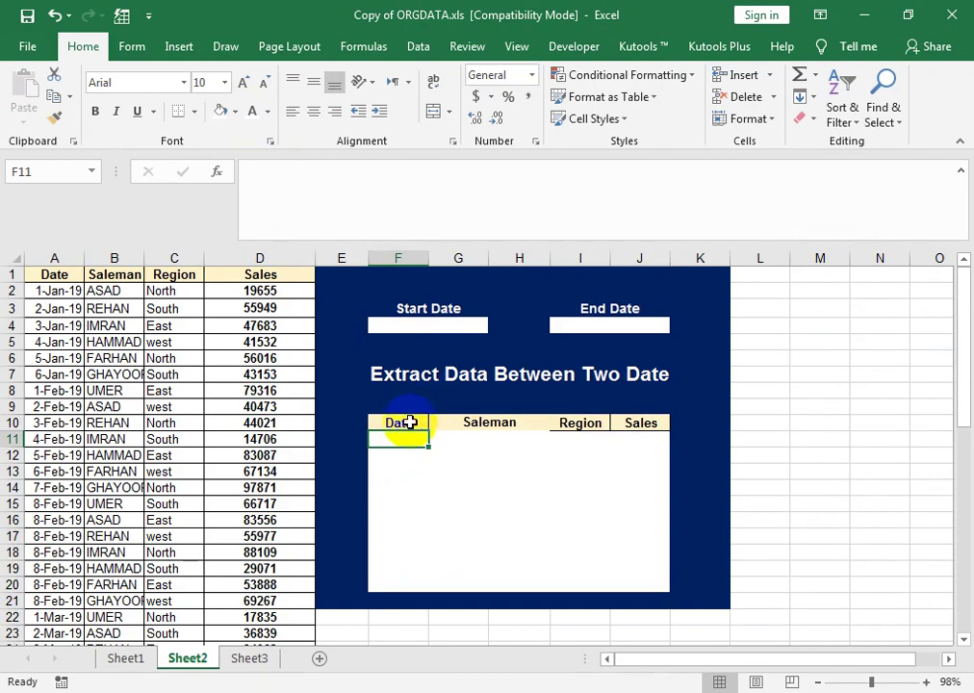
Apply thick outside borders to the header row F10:J10.
left_click_drag(409, 423, 620, 421)
left_click(199, 114)
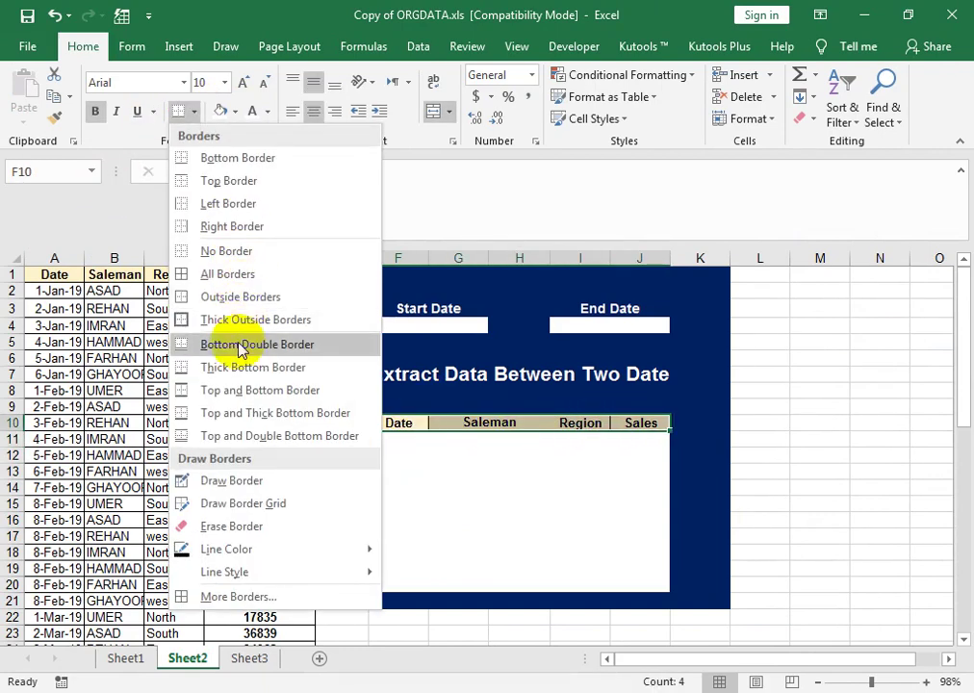
left_click(251, 320)
left_click(489, 476)
left_click(426, 439)
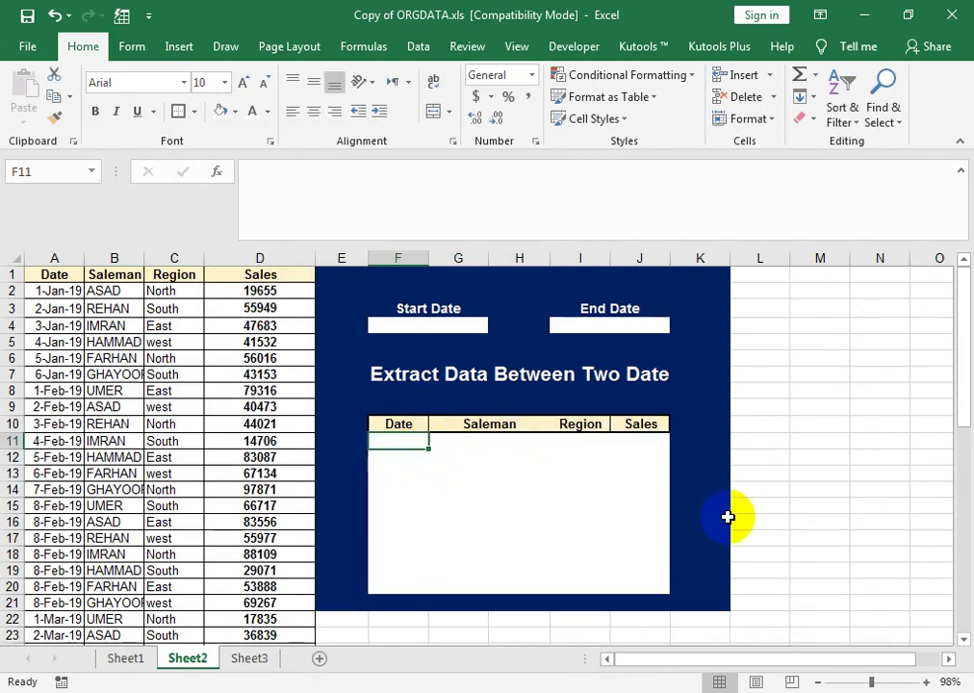
type("=")
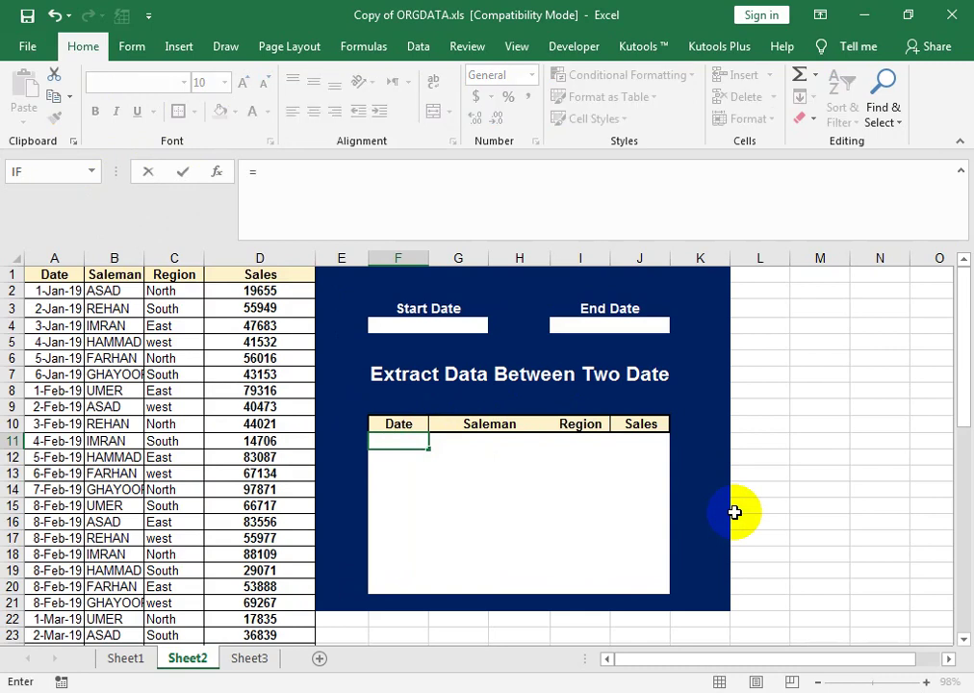
key("Escape")
Set the font color of the results area F11:J20 to black.
left_click(482, 463)
left_click_drag(426, 439, 653, 589)
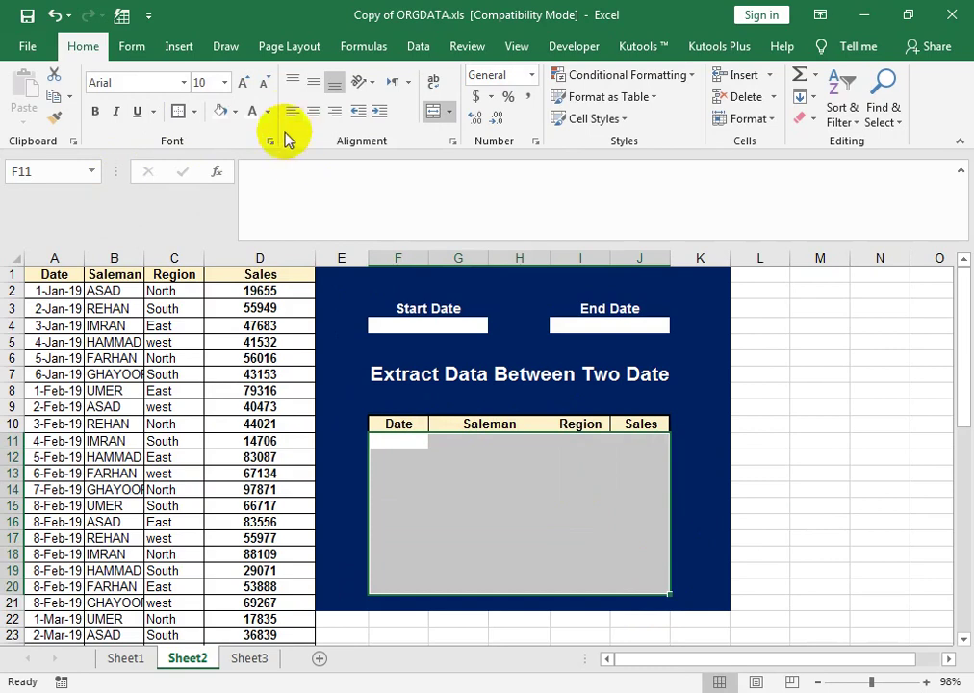
left_click(263, 112)
left_click(257, 174)
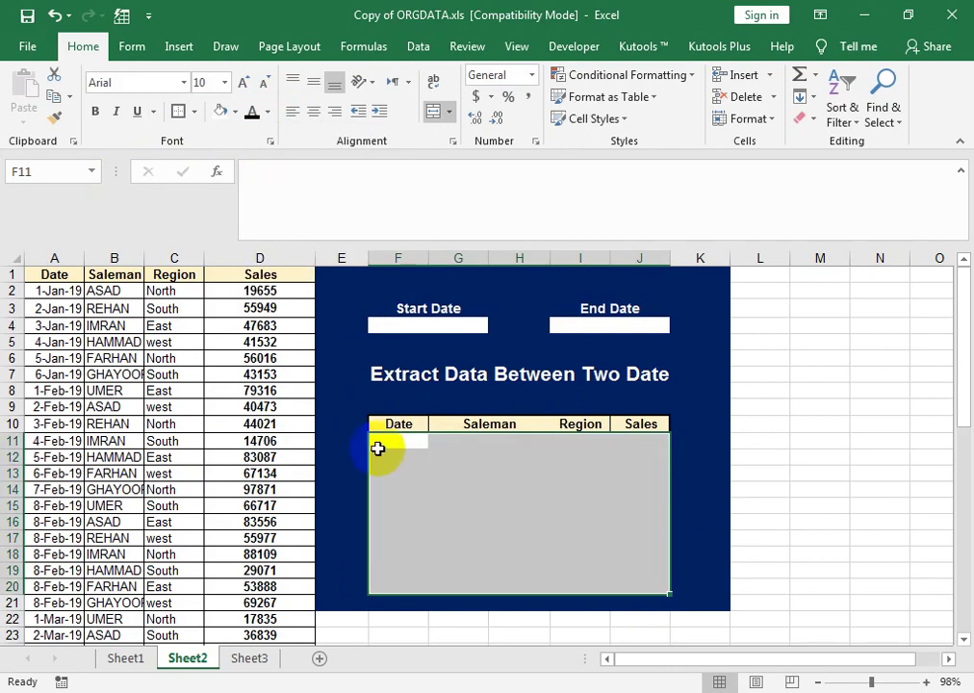
Start an INDEX formula in F11 with the row-locked date range A$2:A$52 as its array.
left_click(376, 444)
type("=in")
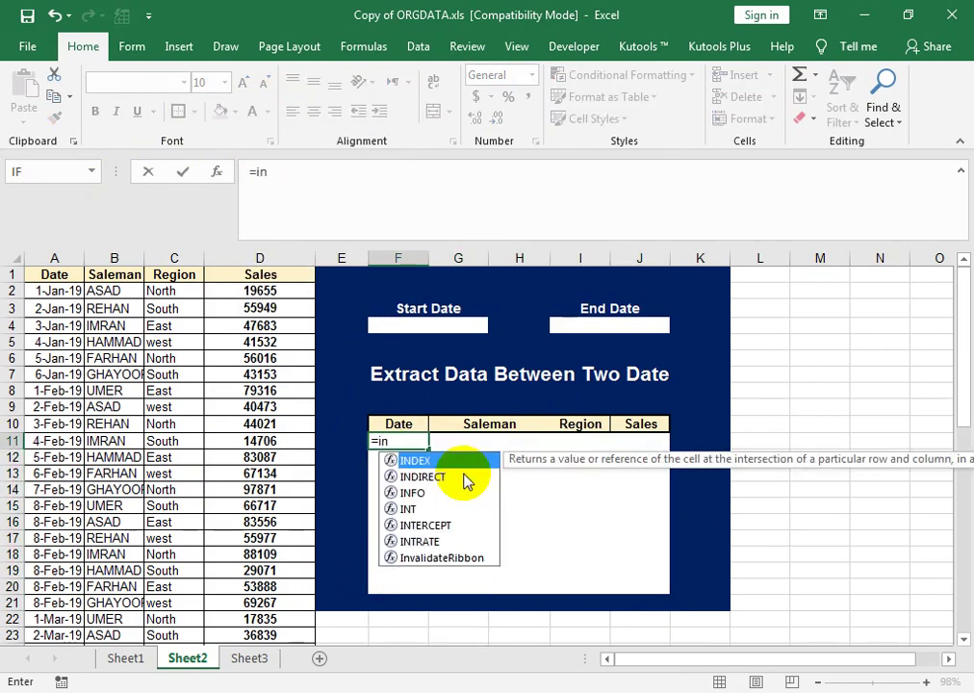
key("Tab")
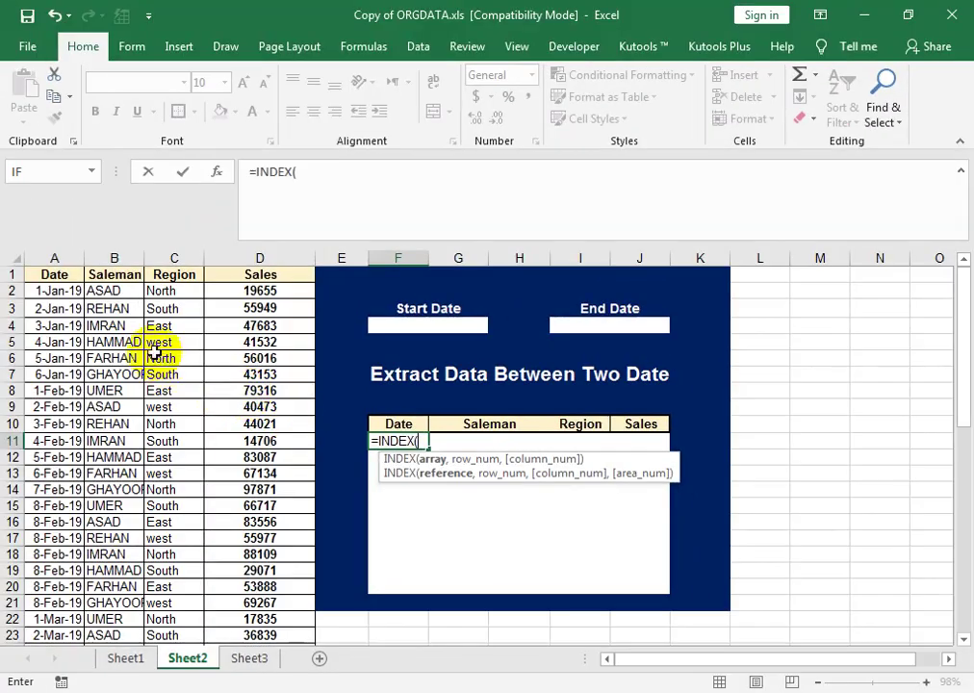
left_click(72, 291)
key("ctrl+shift+Down")
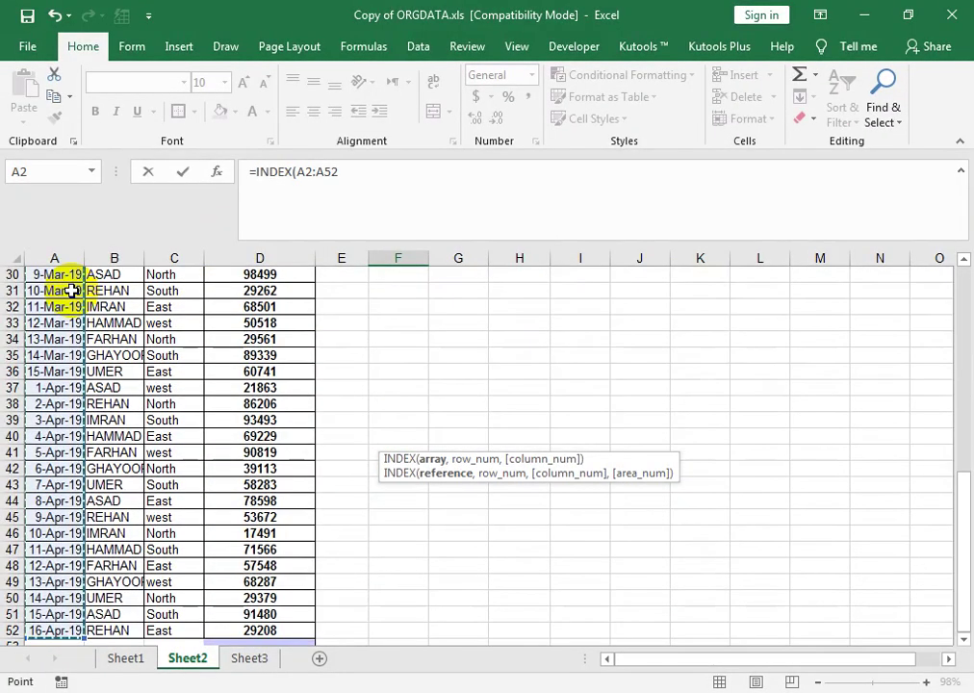
key("F4")
key("F4")
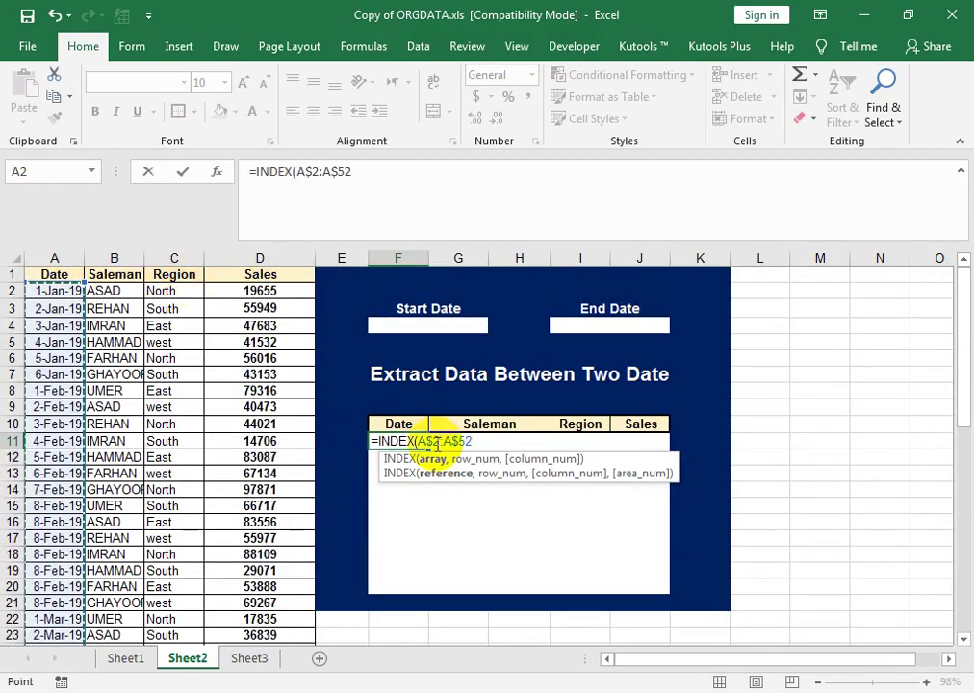
Nest SMALL and an IF inside it as the row number argument of the INDEX formula.
type(",s")
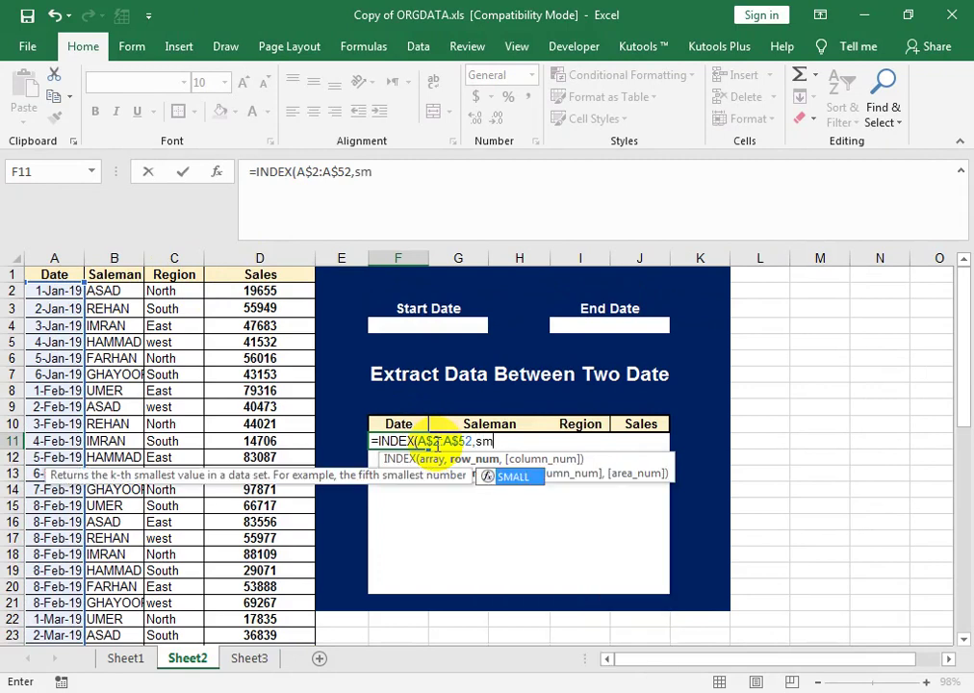
type("m")
key("Tab")
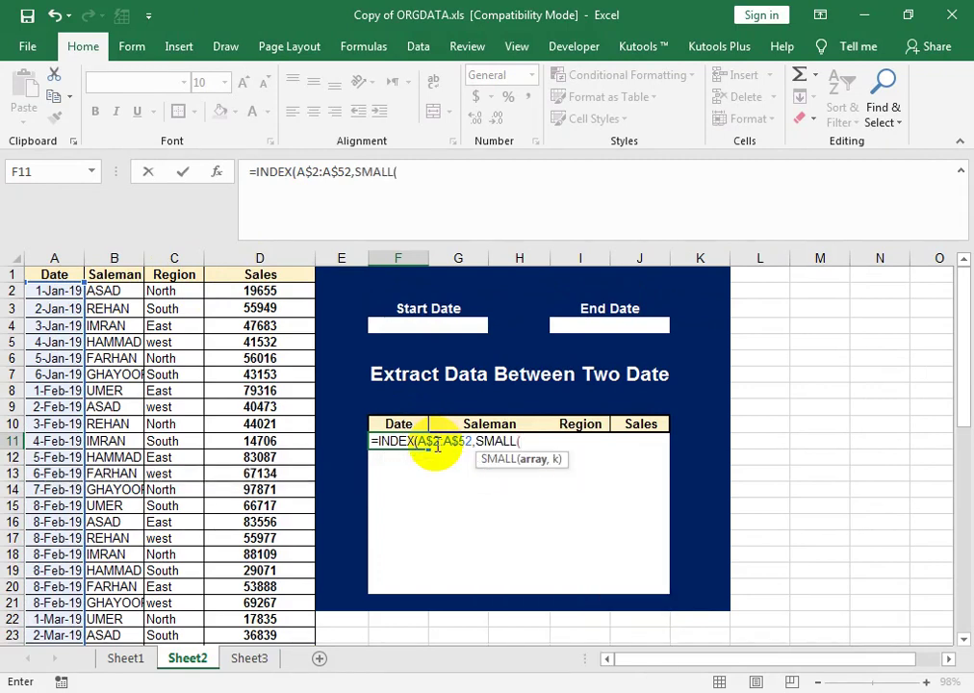
type("if")
key("Tab")
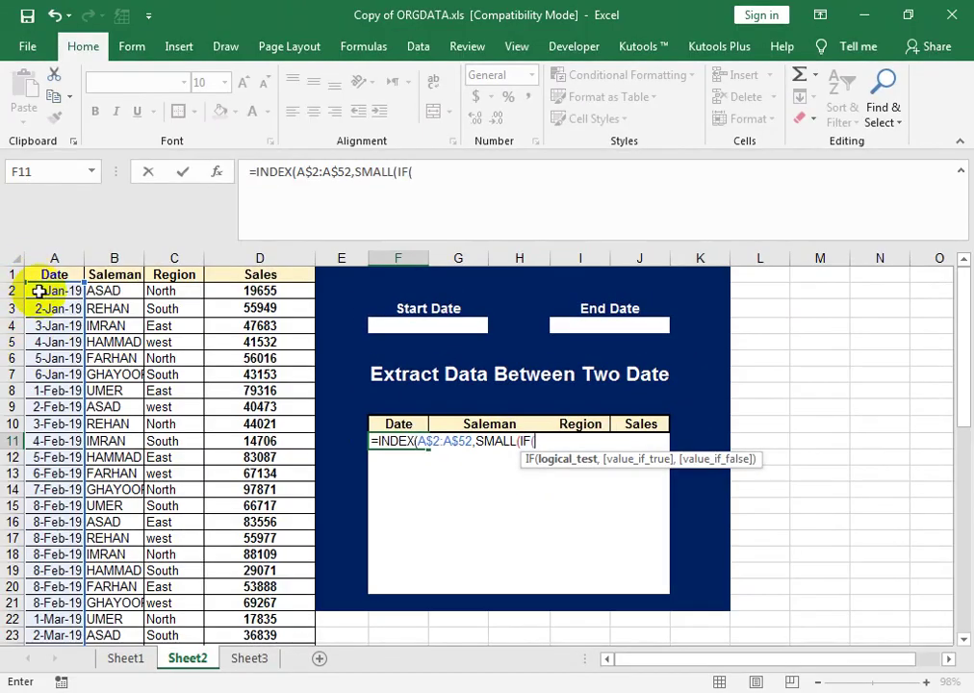
Add the date range A2:A52 as the IF's logical test and make it fully absolute as $A$2:$A$52.
left_click(39, 291)
key("ctrl+shift+Down")
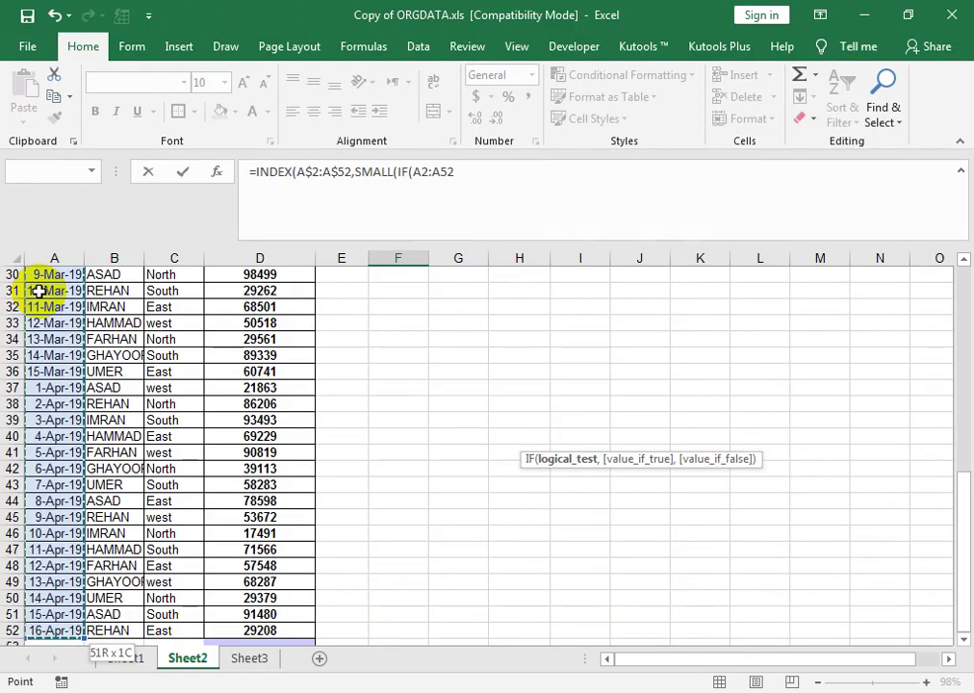
type(",")
left_click_drag(960, 500, 735, 338)
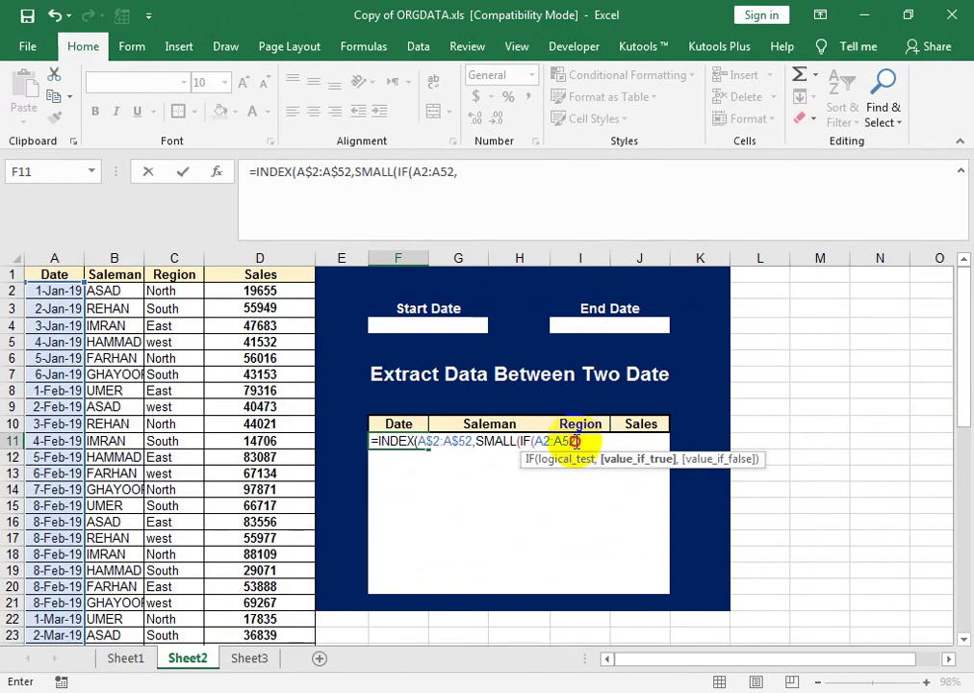
left_click_drag(575, 441, 546, 441)
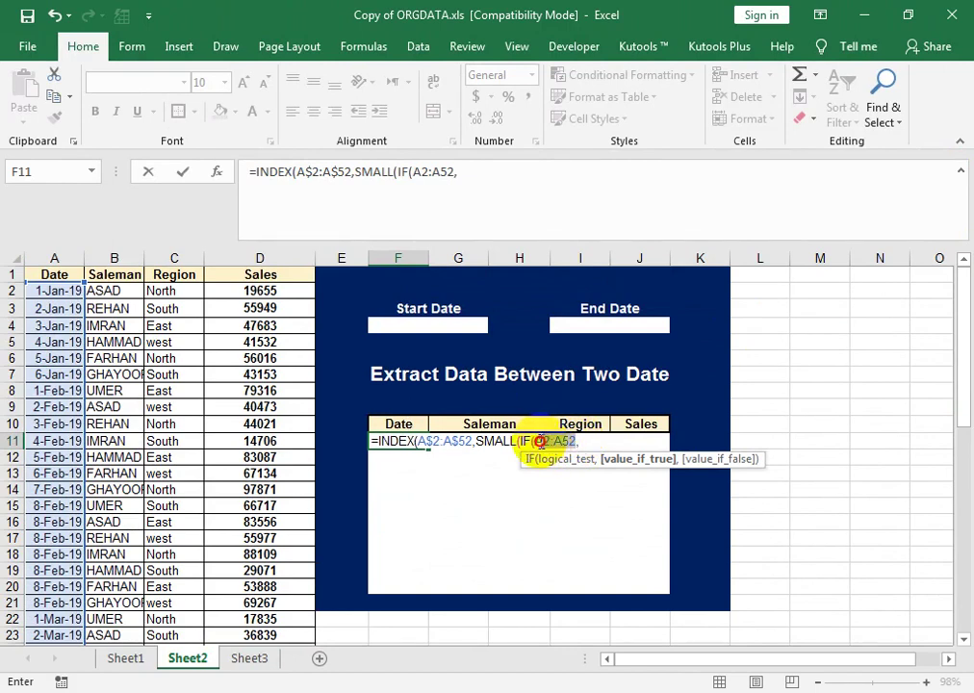
left_click(539, 441)
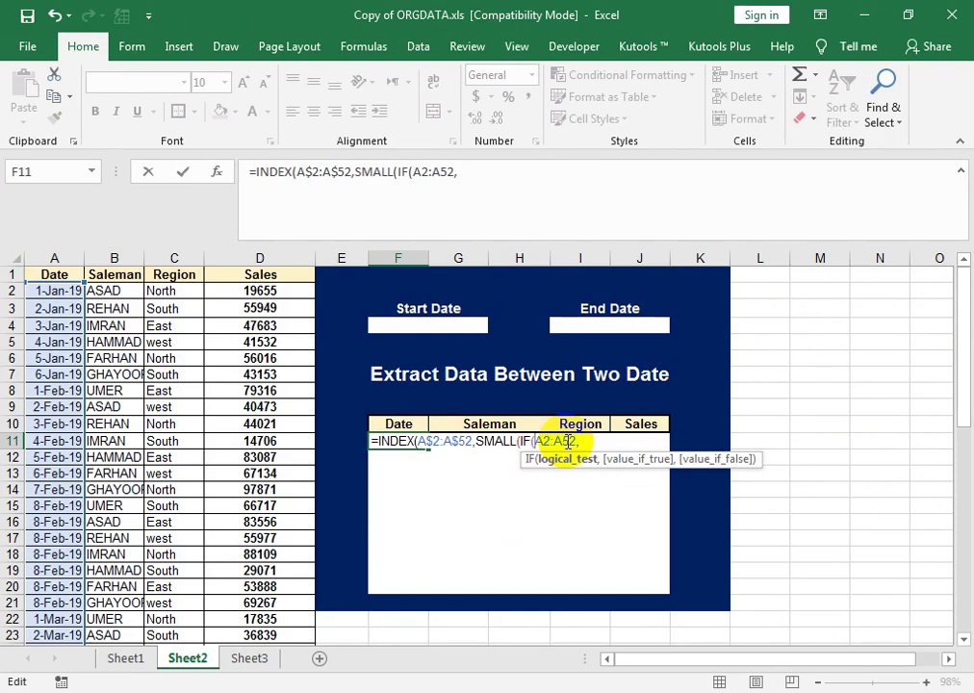
left_click_drag(581, 443, 542, 441)
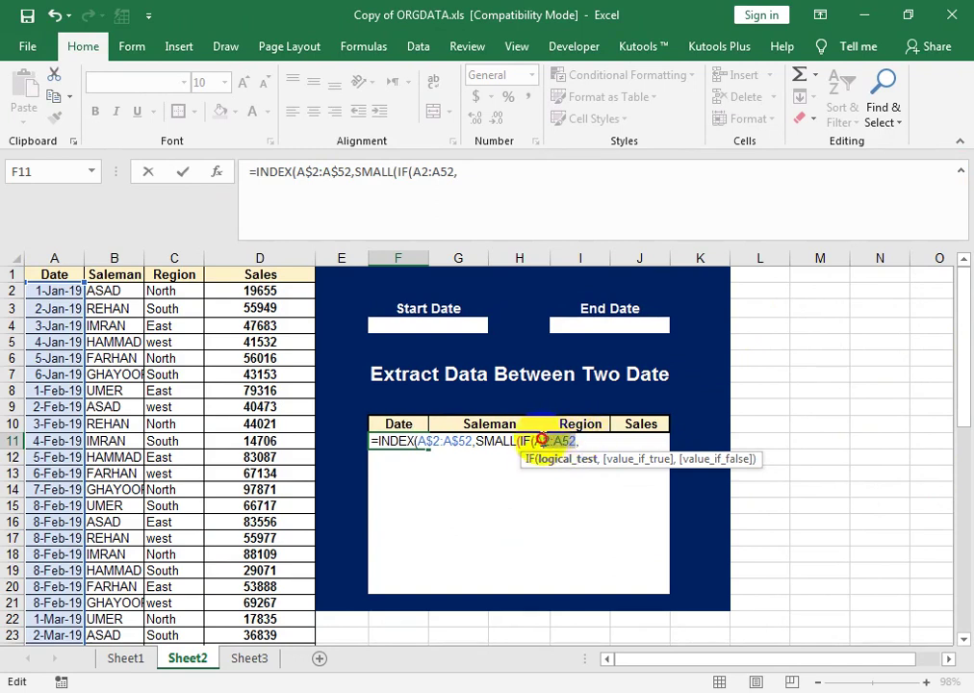
key("F4")
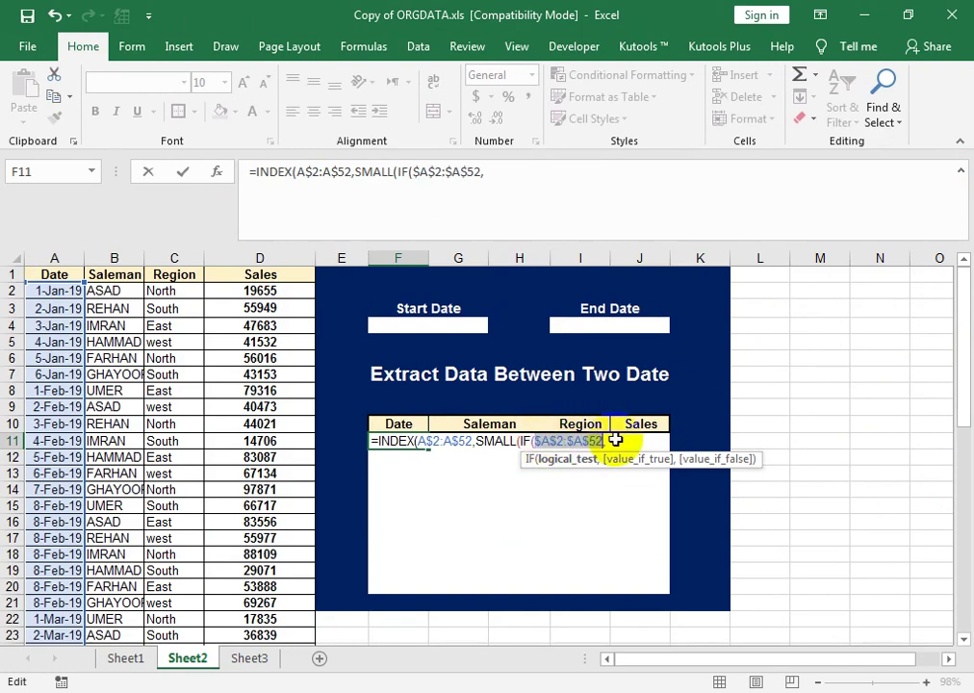
Complete the IF condition as $A$2:$A$52>=$F$4 against the Start Date cell, without a quotation mark or comma before the operator.
left_click(654, 461)
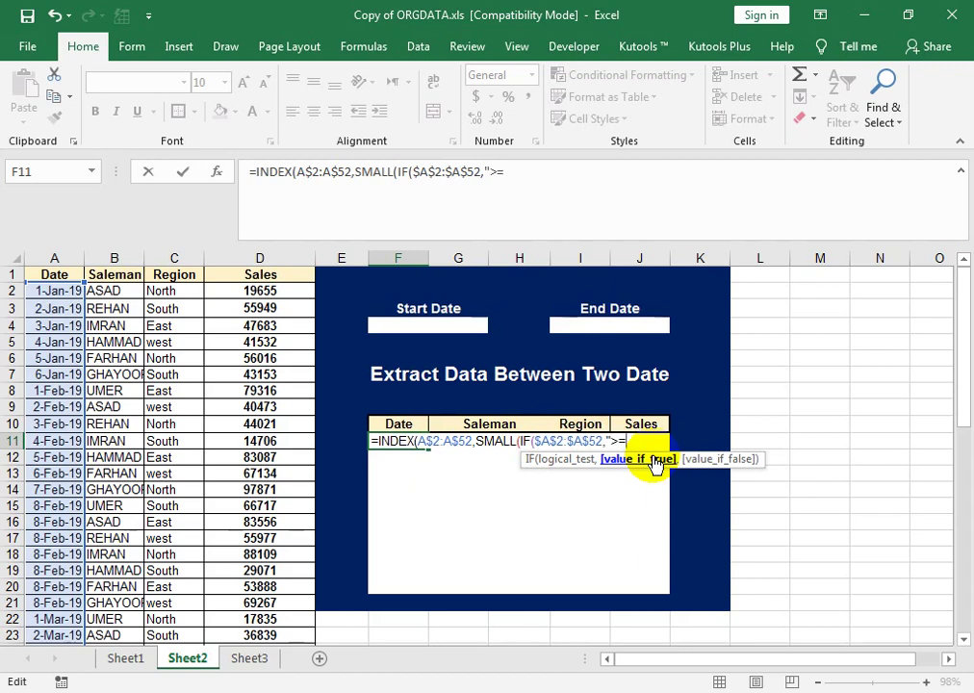
type("\">=")
left_click(405, 325)
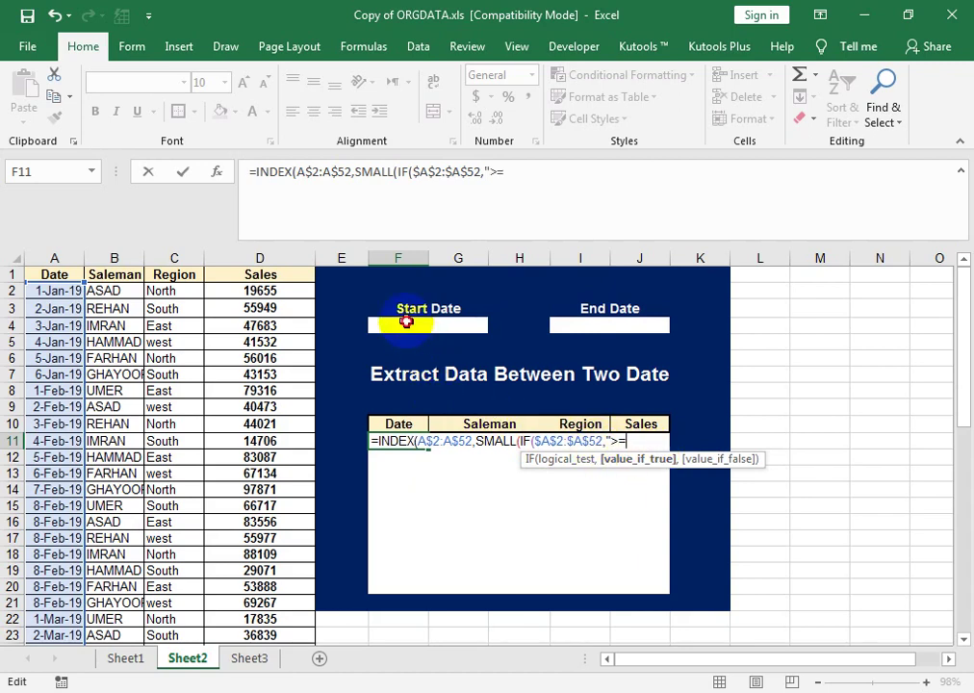
key("F4")
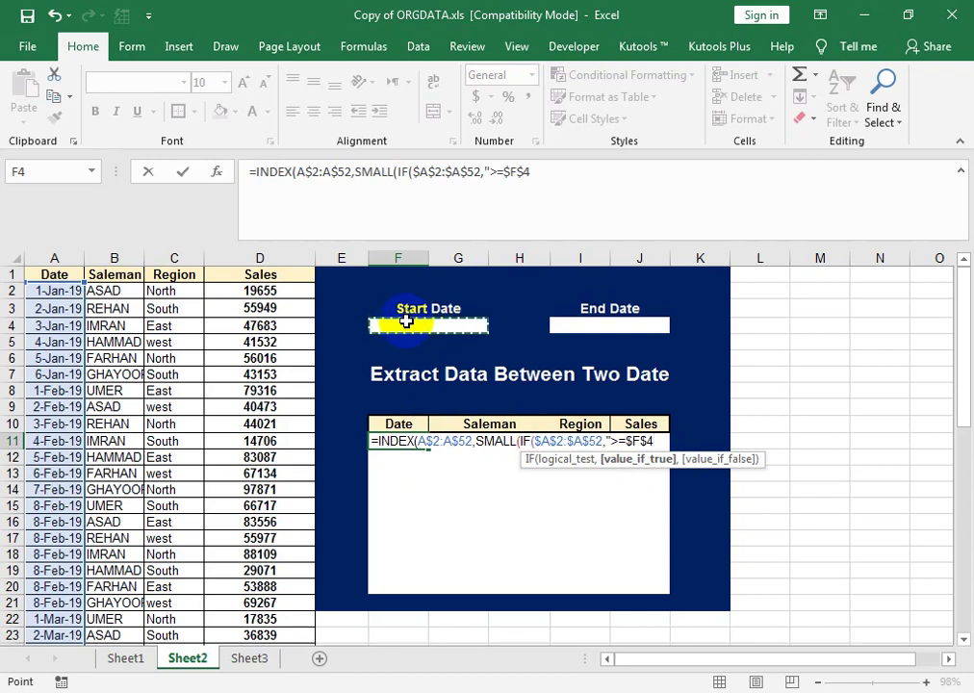
left_click(616, 440)
left_click_drag(612, 445, 630, 446)
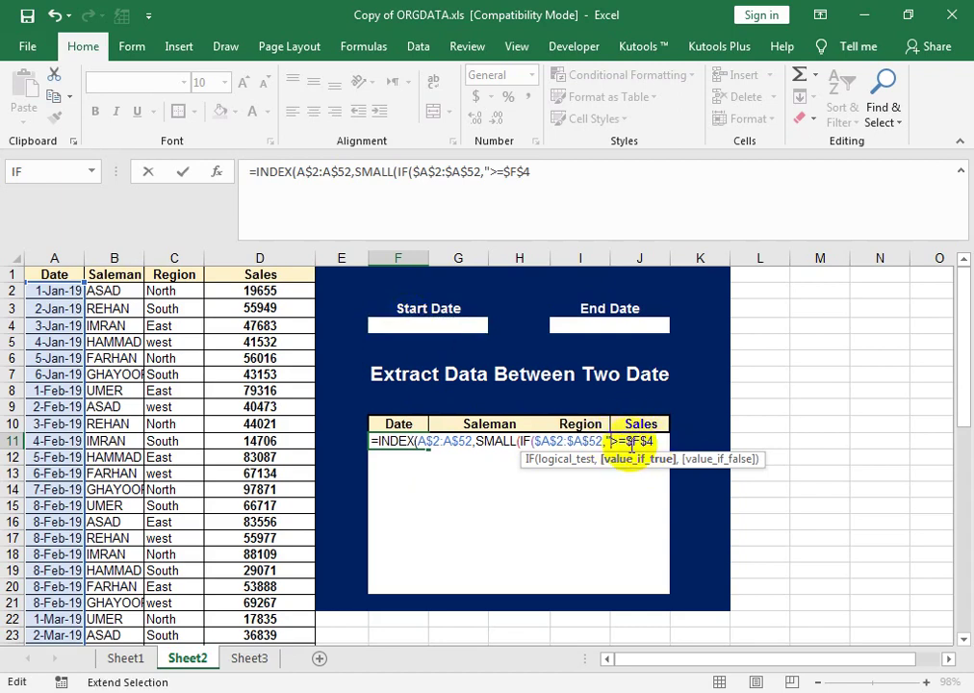
key("BackSpace")
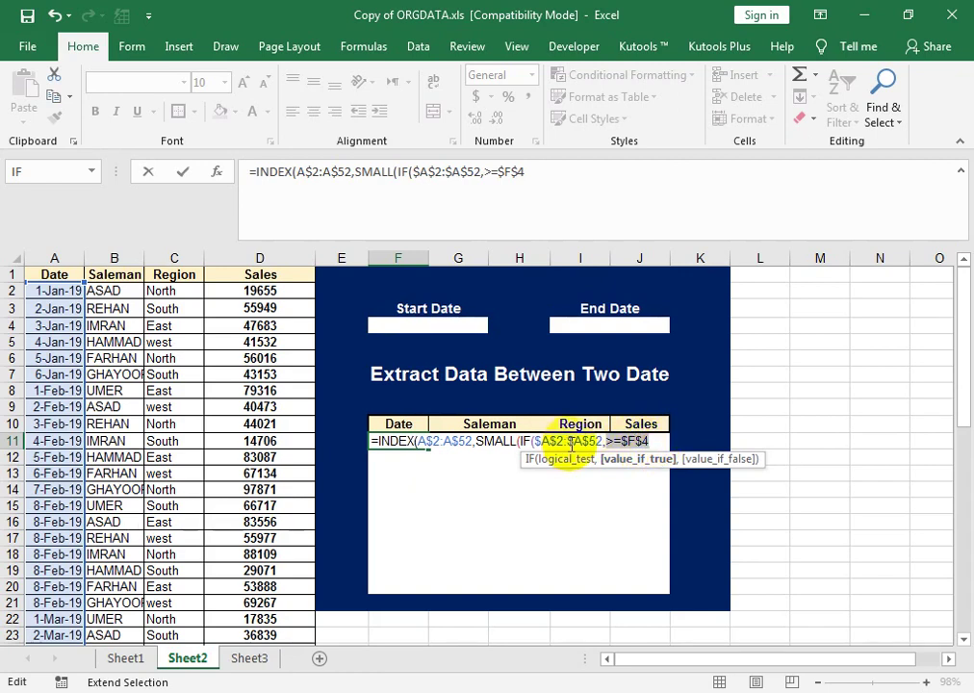
left_click(612, 440)
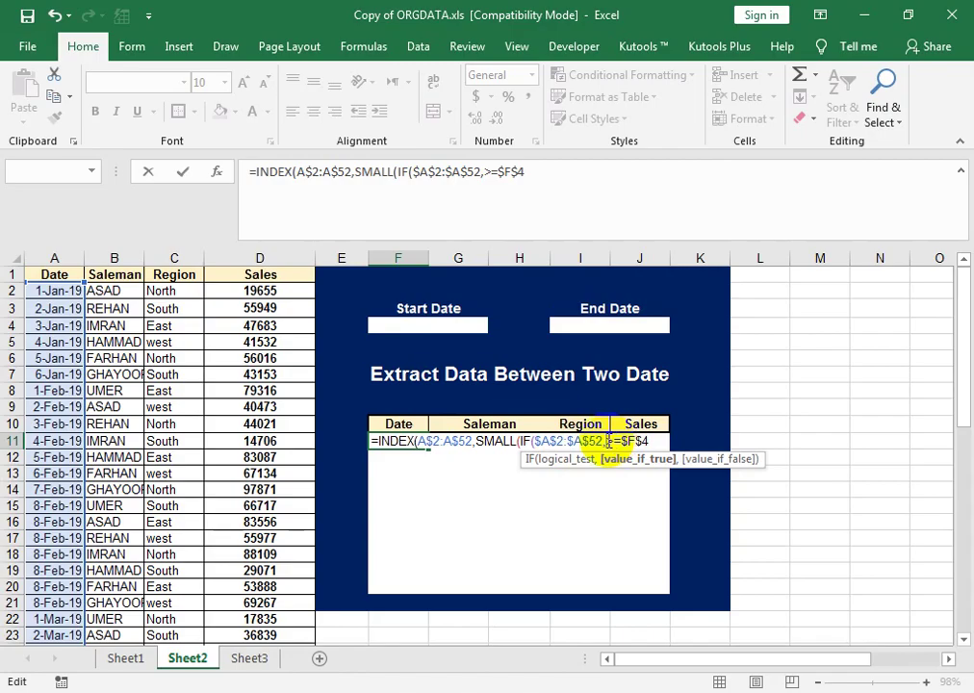
key("BackSpace")
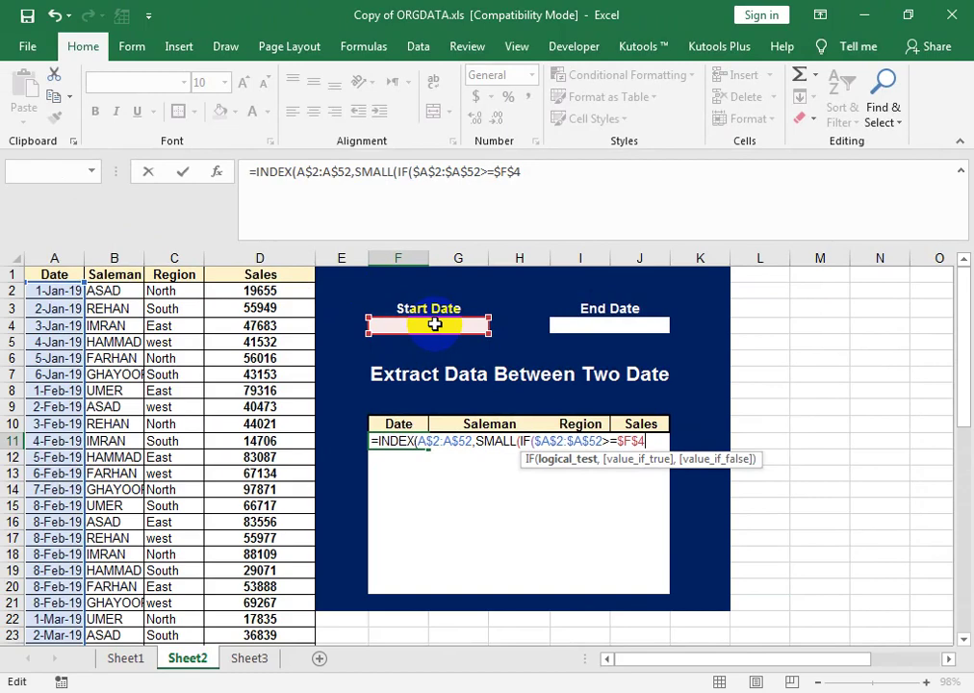
Nest a second IF as the value if true, testing $A$2:$A$52<=$I$4 against the End Date cell.
type(",if(")
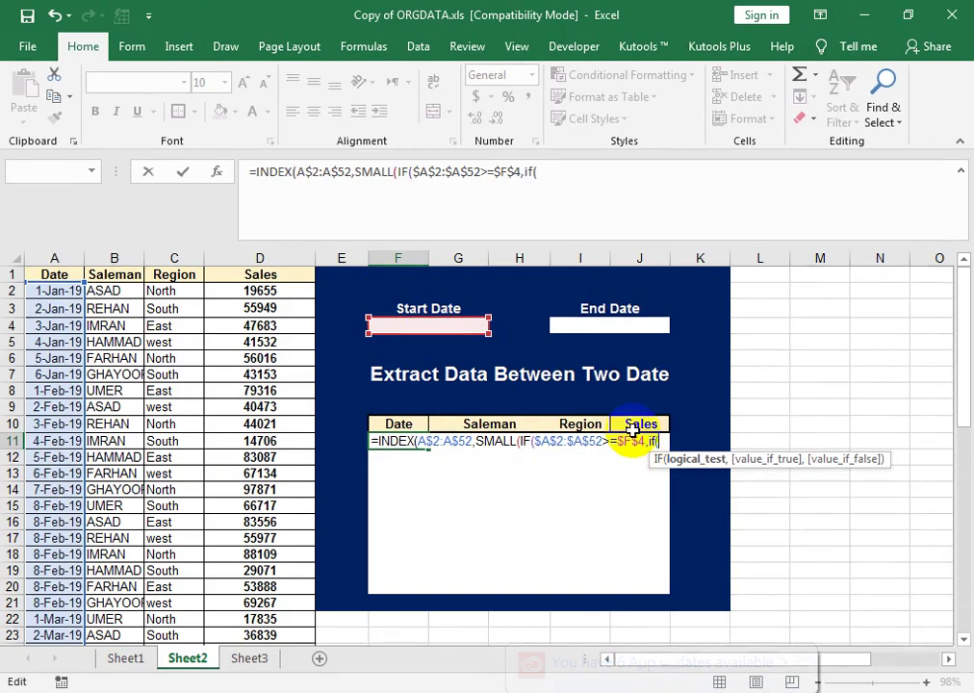
left_click(56, 290)
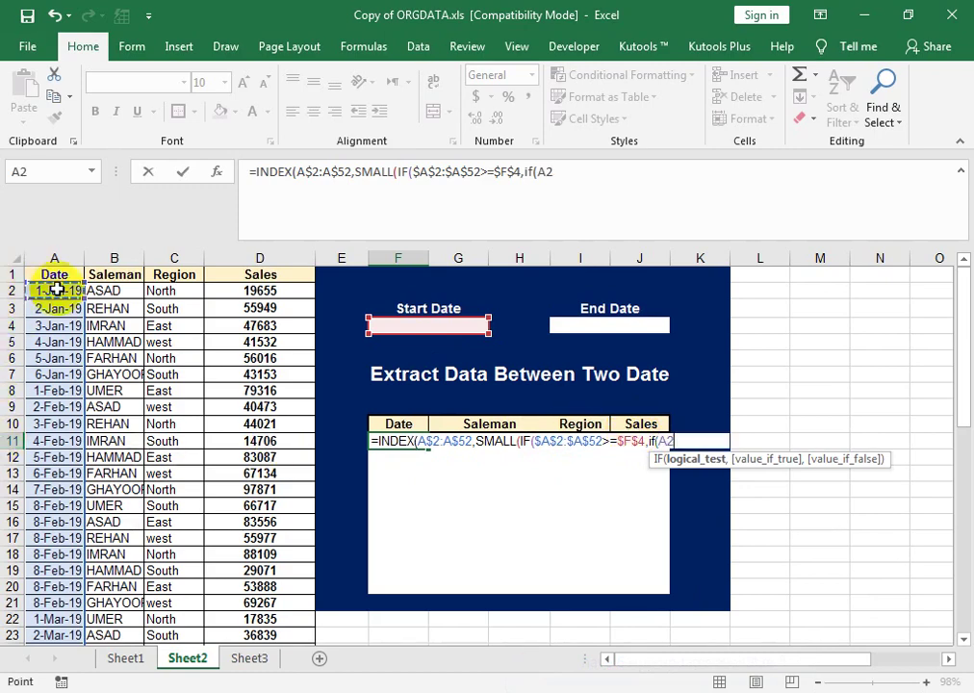
key("ctrl+shift+Down")
key("F4")
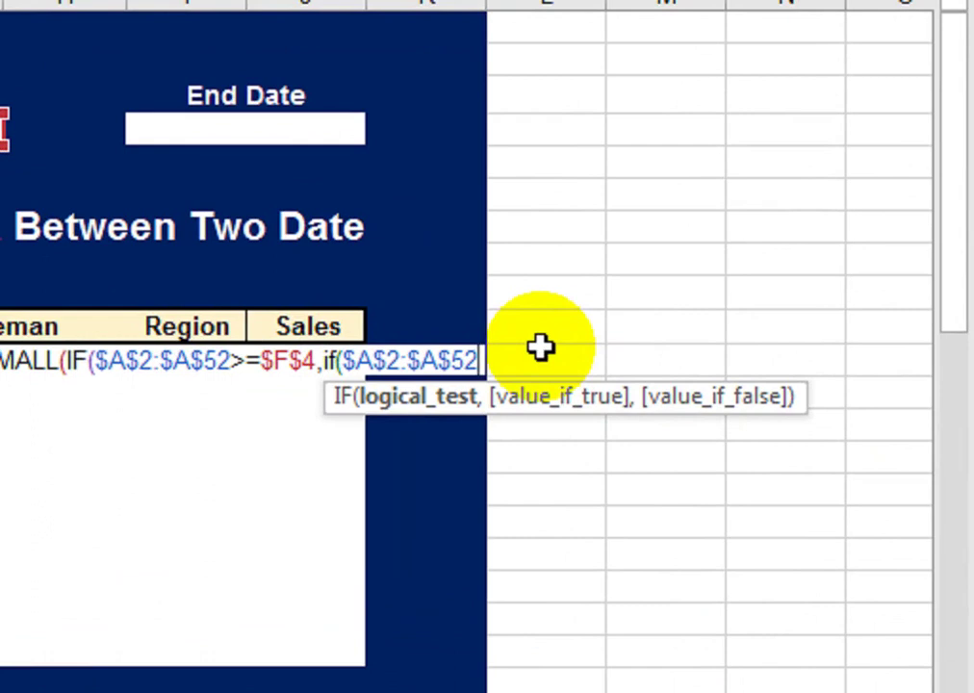
type("<=")
left_click(323, 137)
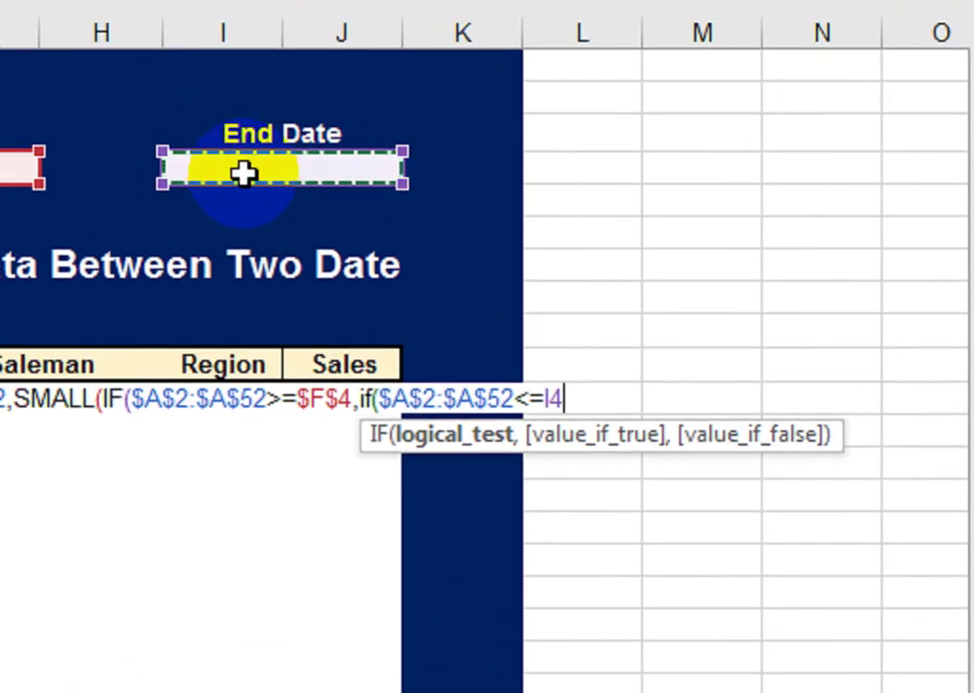
key("F4")
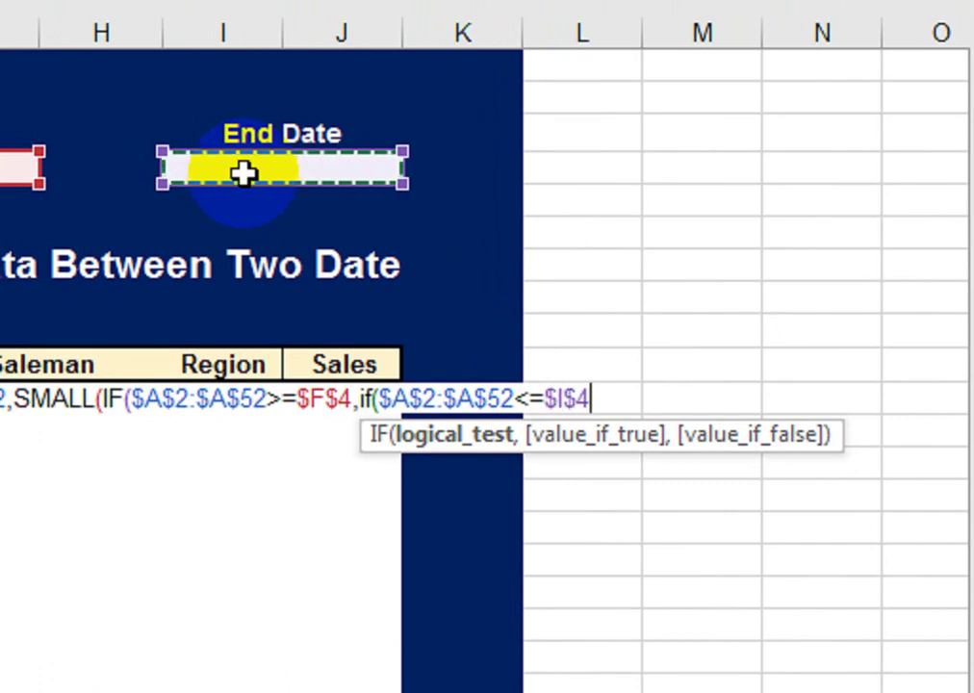
Start the inner IF's value if true with ROW over the date range, made fully absolute as $A$2:$A$52.
type(",RO")
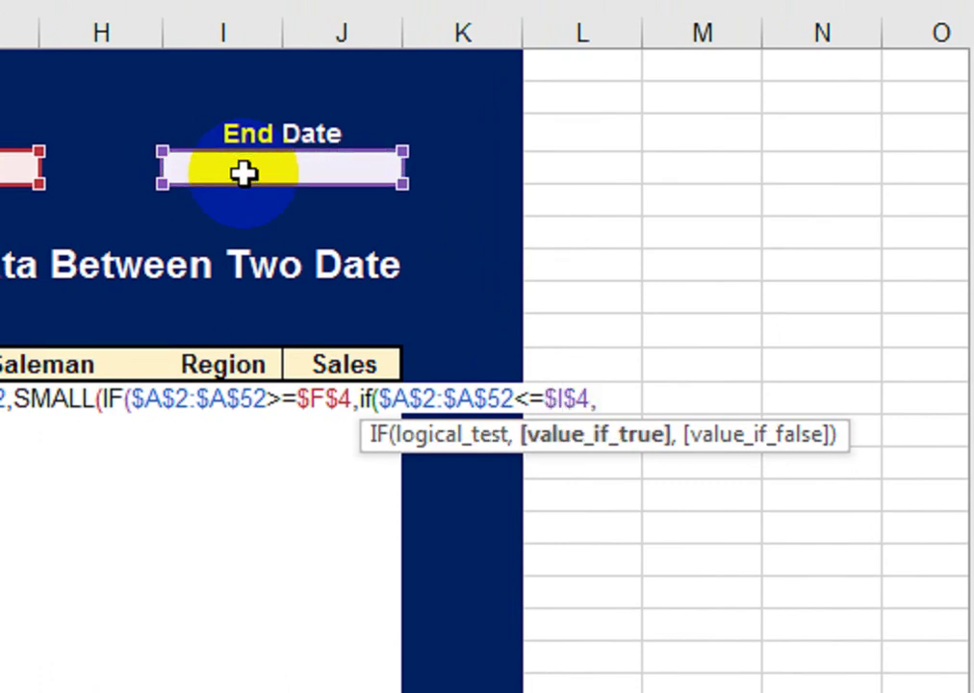
type("W")
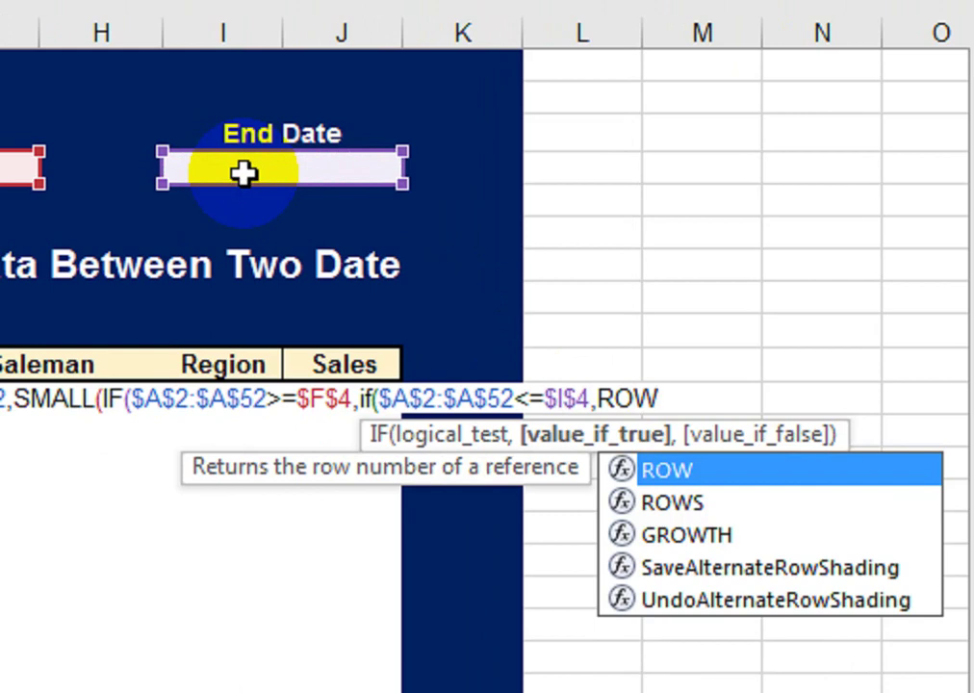
type("(")
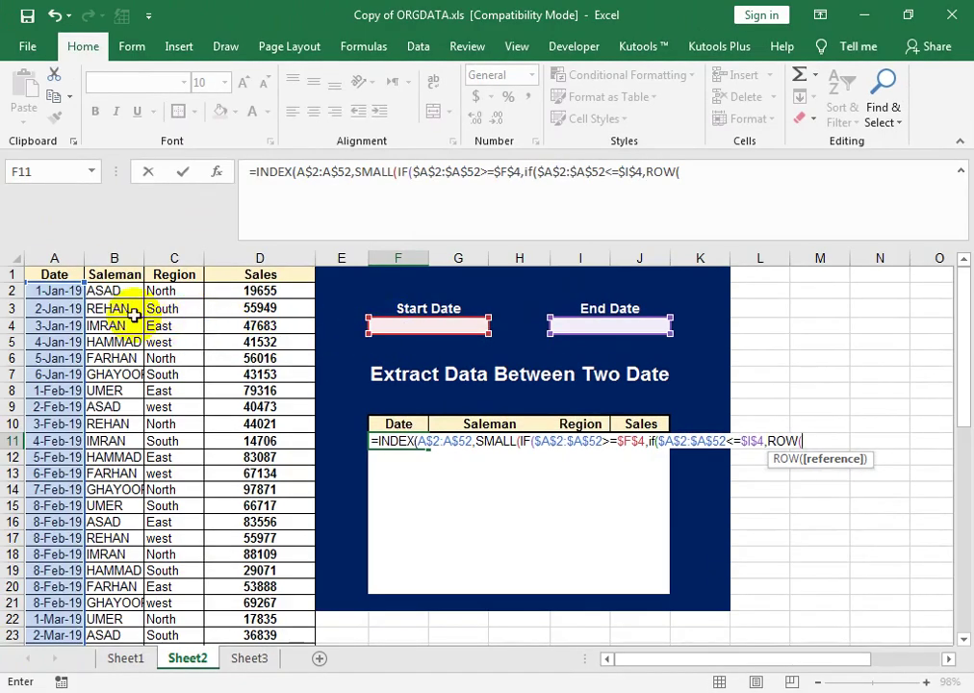
left_click(46, 293)
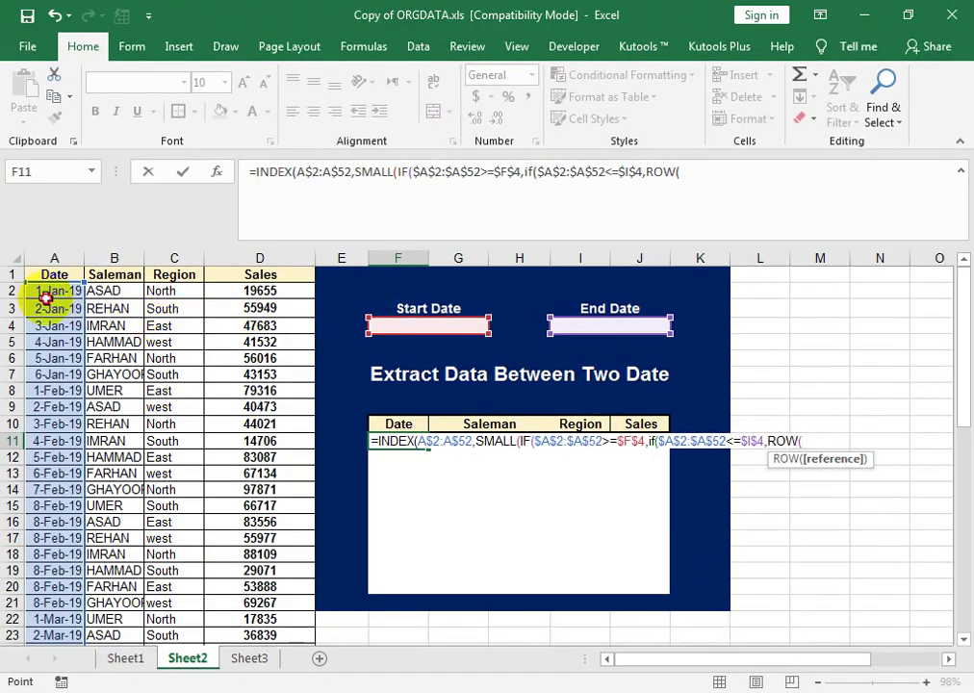
key("ctrl+shift+Down")
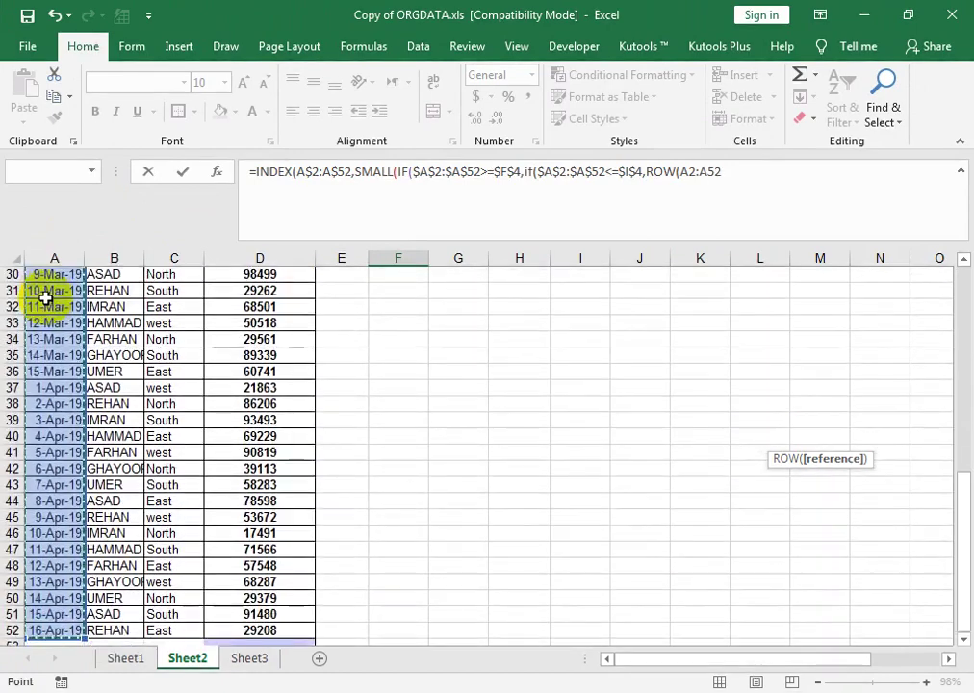
key("F4")
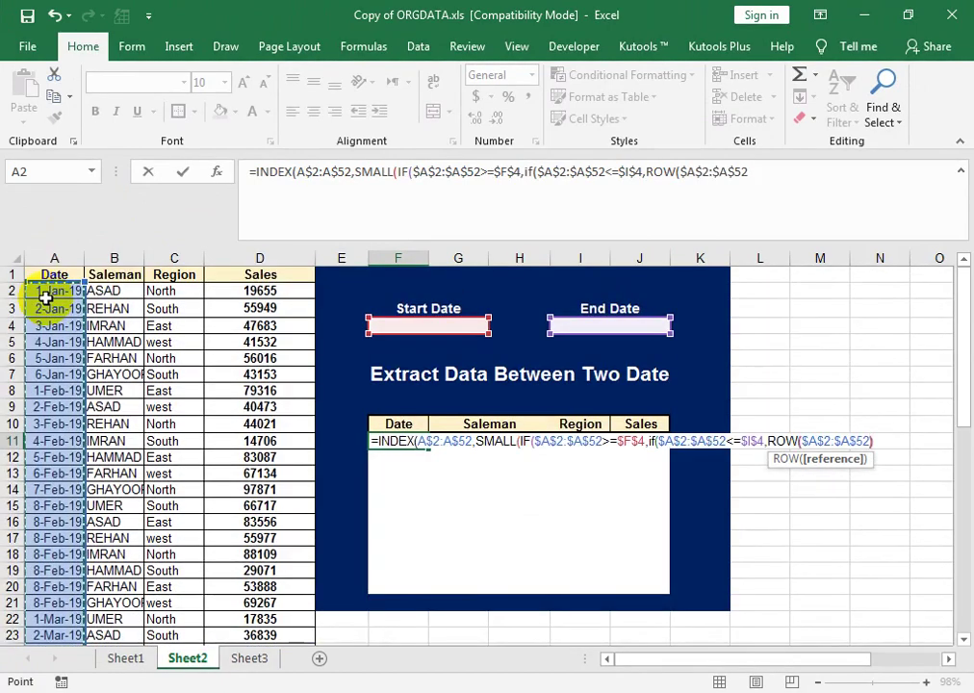
Subtract ROW($A$2) and add 1 in the value if true, and close both IF functions.
type(")-ROW(")
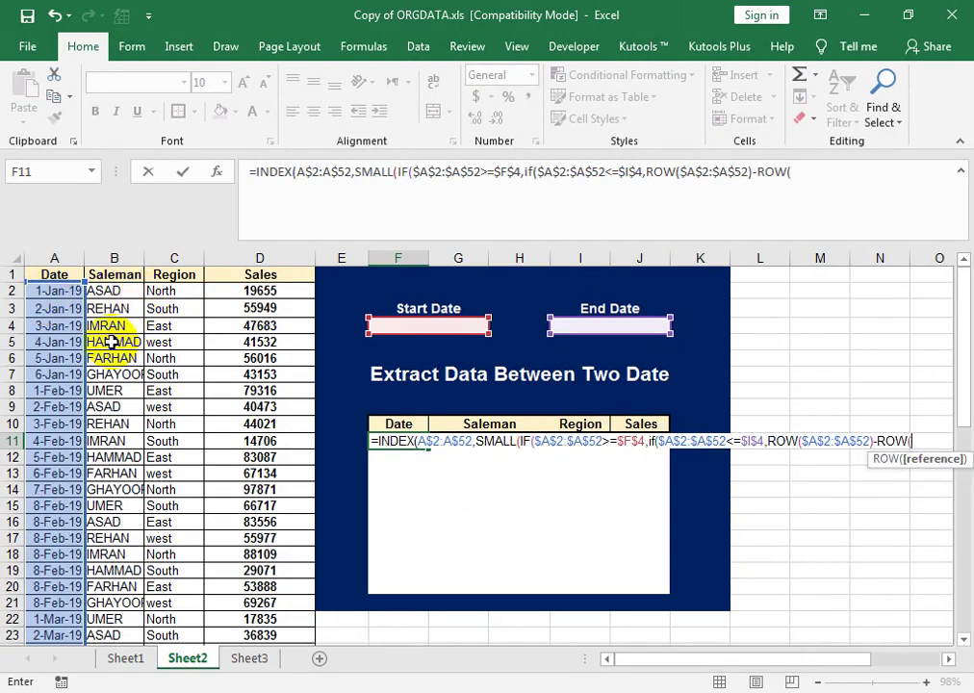
left_click(70, 291)
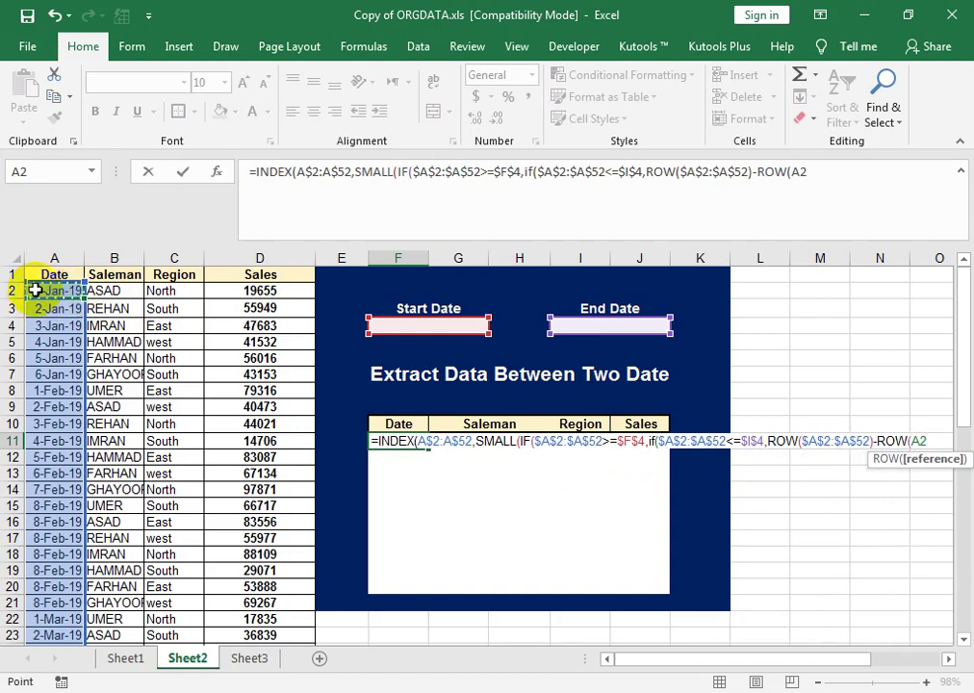
key("F4")
type(")")
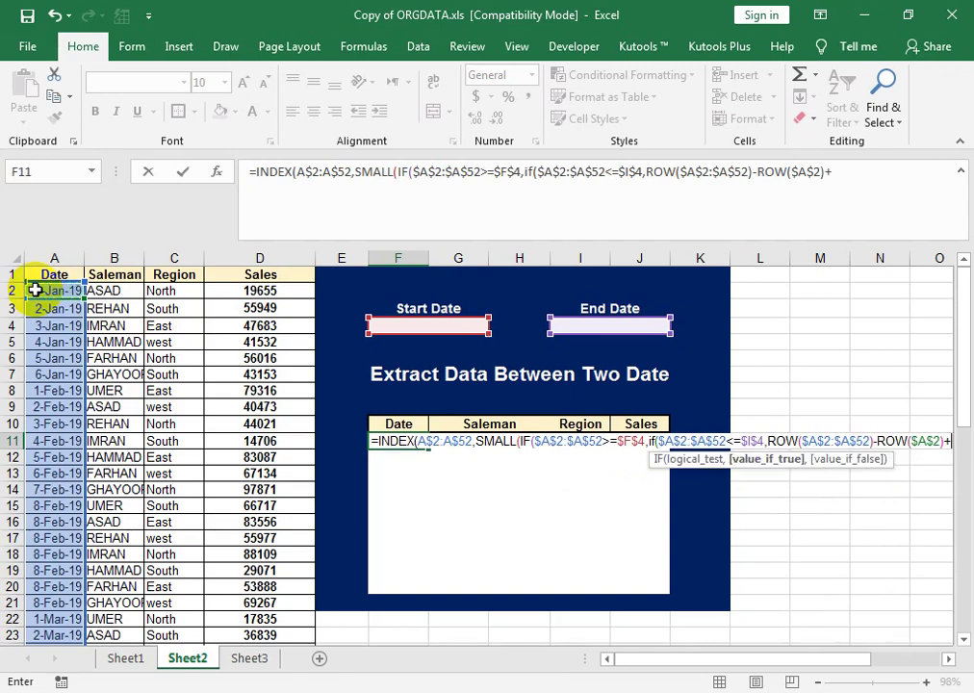
type("+1")
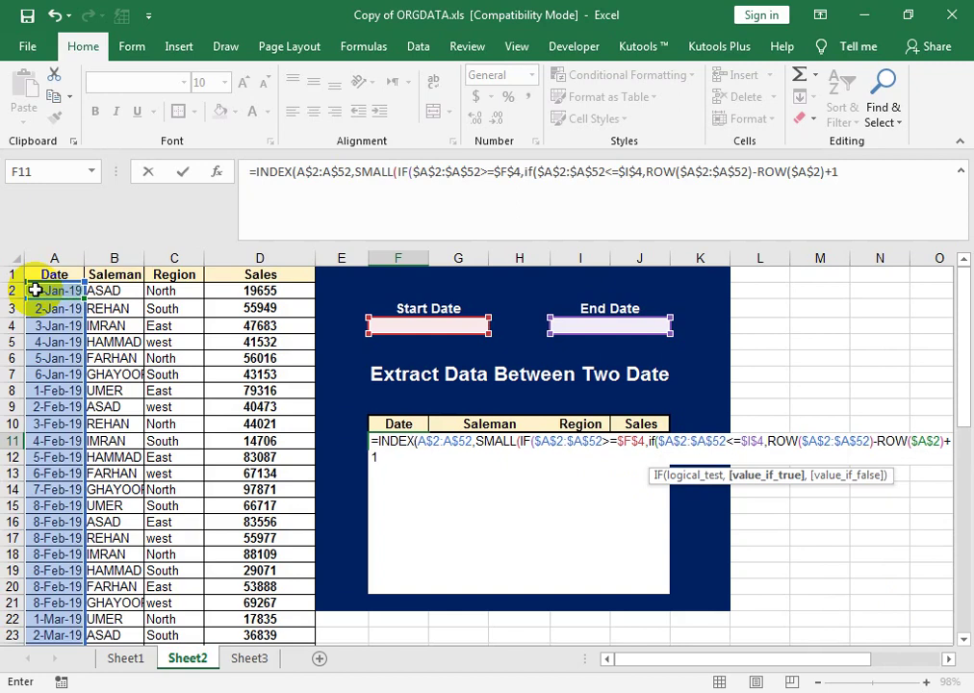
type(")")
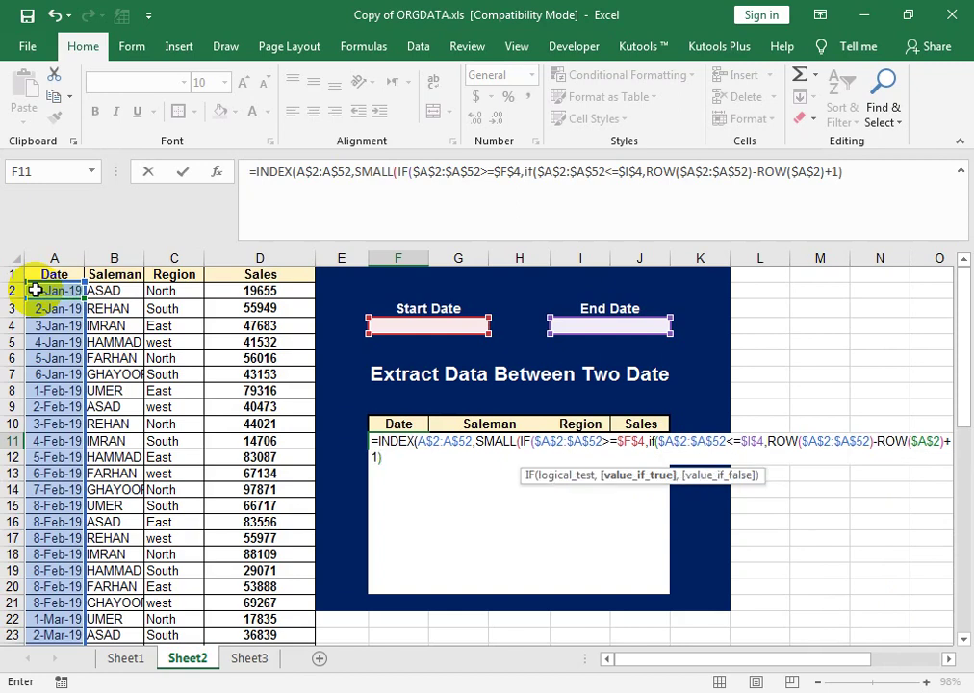
type(")")
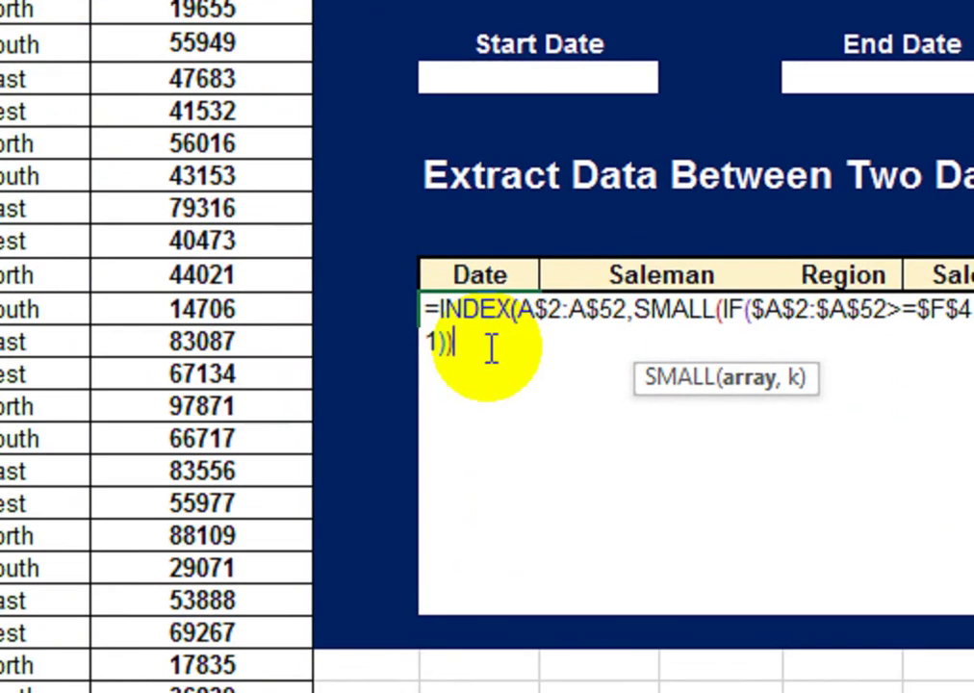
Add ROWS(F$11:F11) as the k argument of SMALL, locking only the row of the first reference.
type(",")
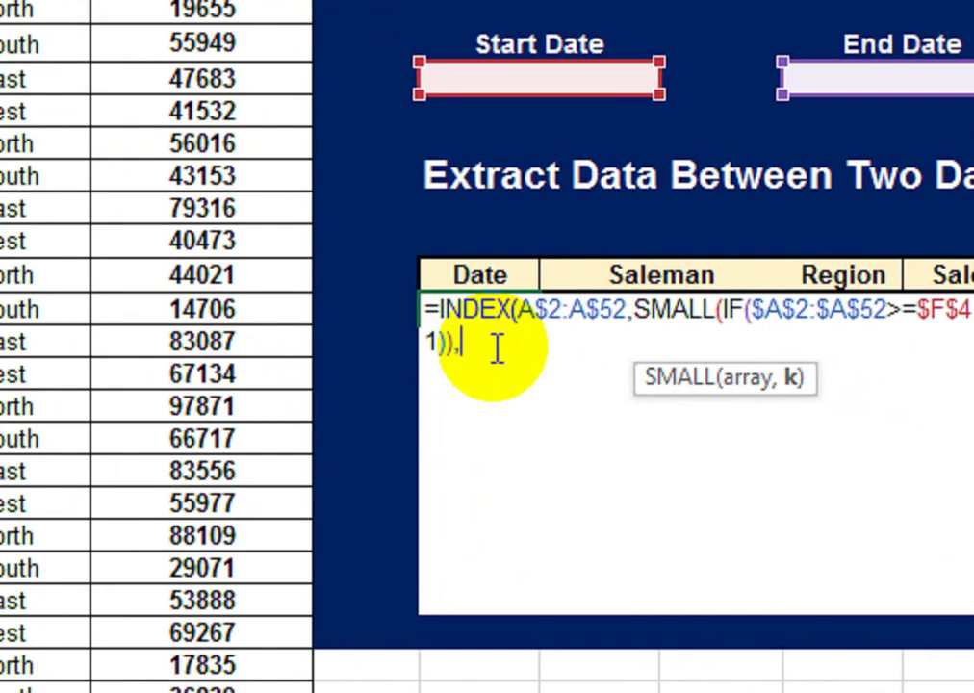
type("ROWS(")
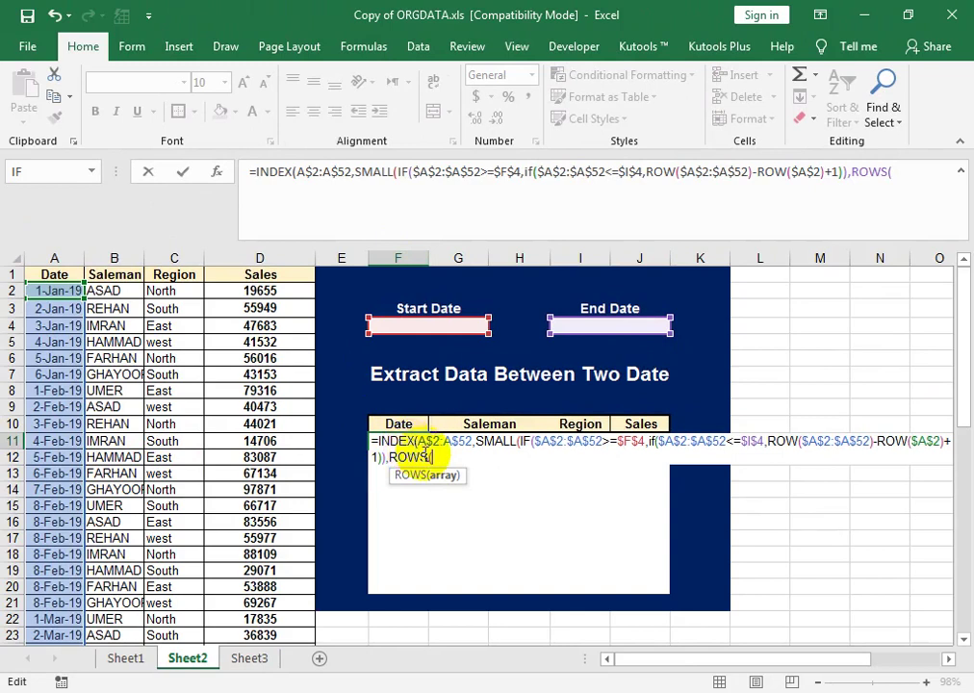
type("F")
key("BackSpace")
type("F11")
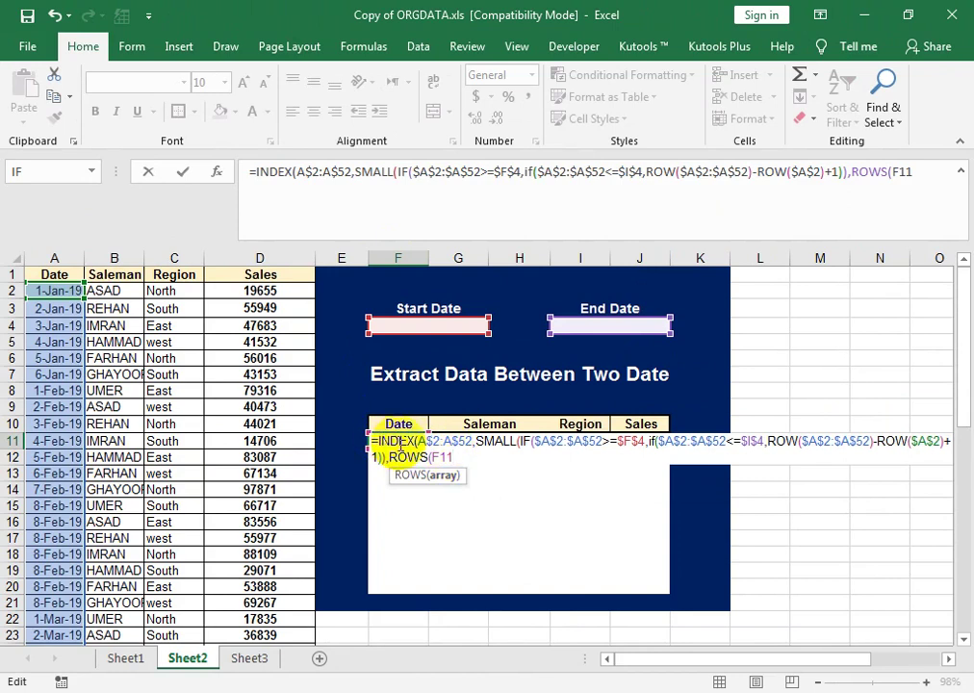
left_click(437, 457)
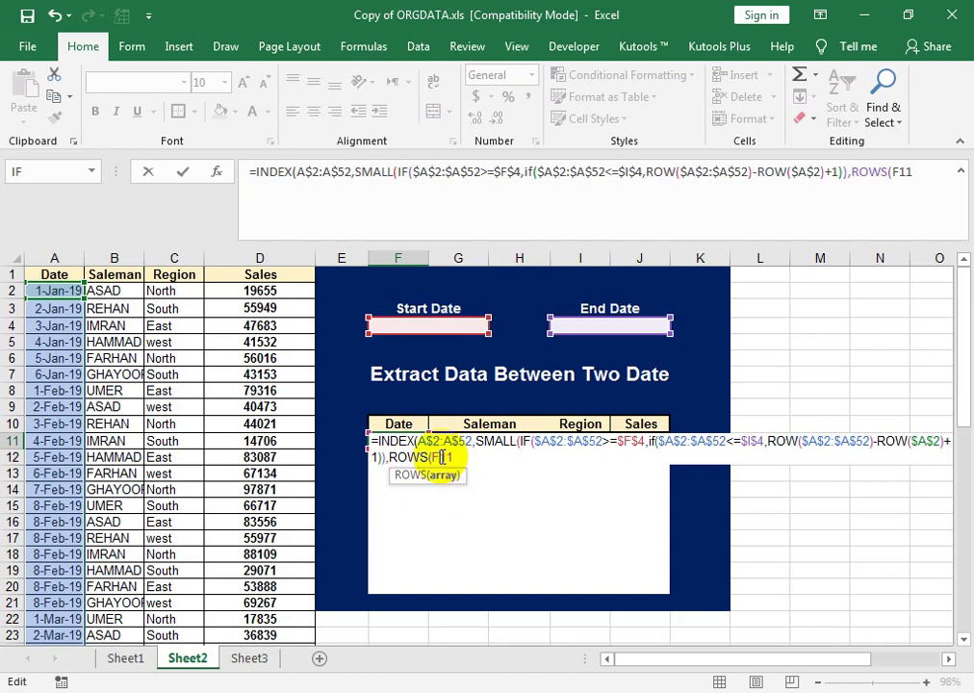
type("$11:")
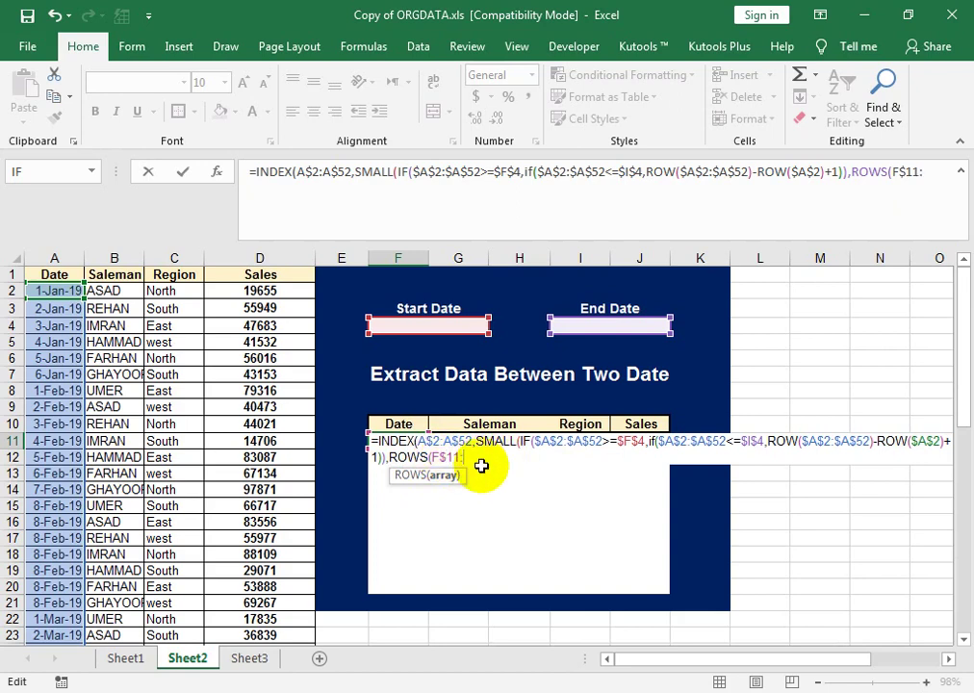
type("F")
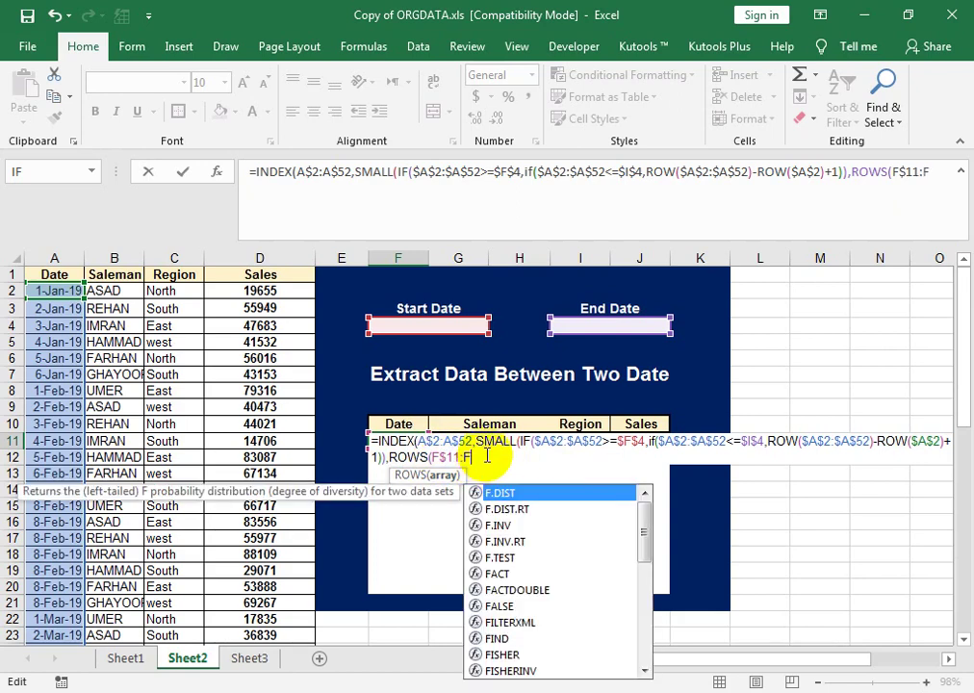
type("11")
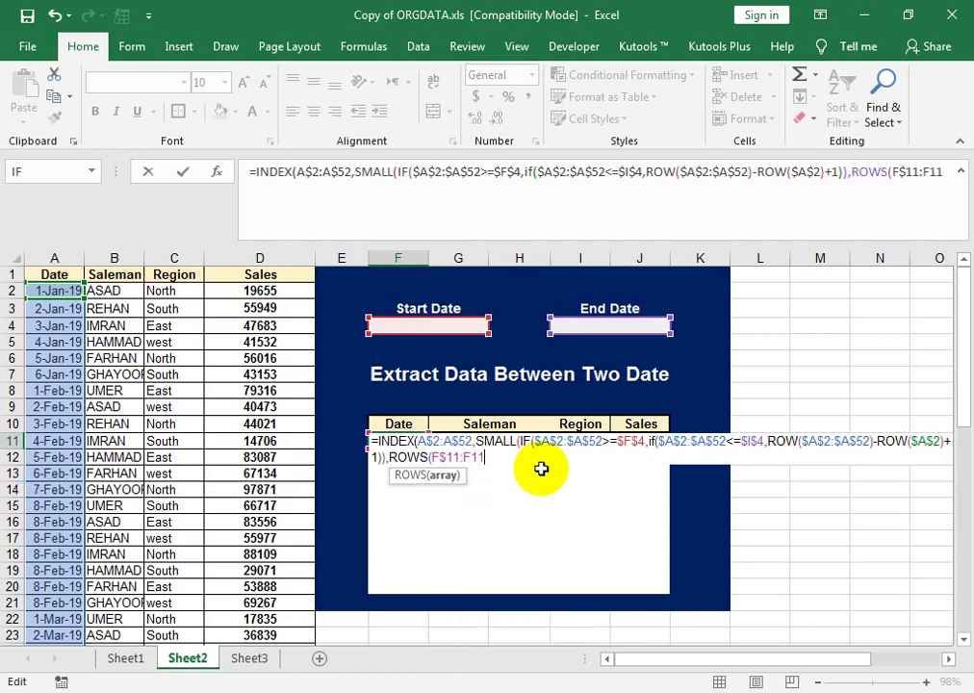
type(")")
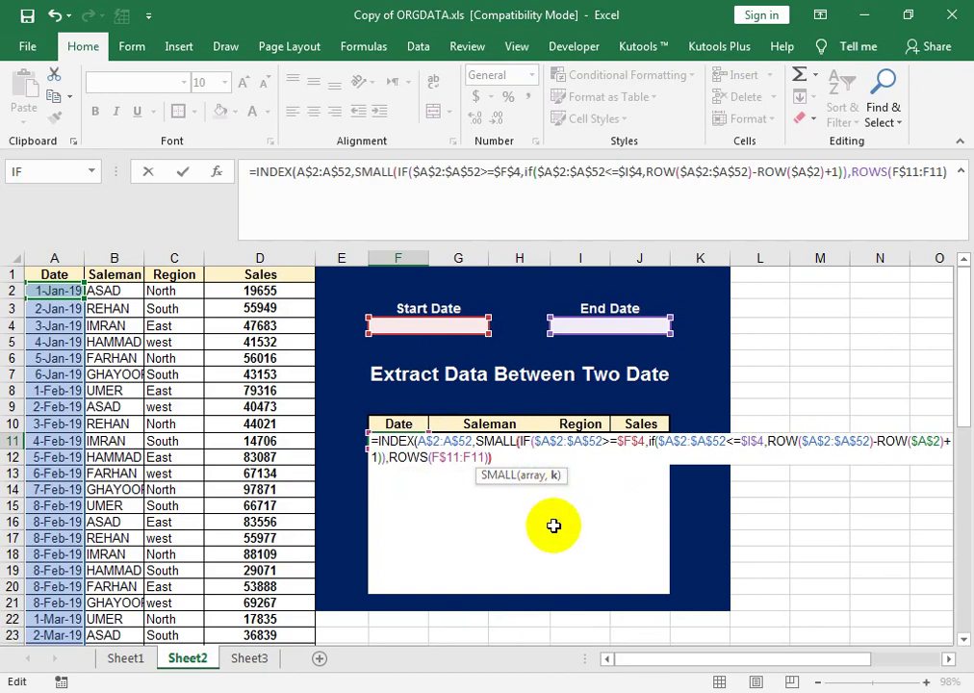
Close the SMALL and INDEX functions and enter the formula in F11 as an array formula.
type(")")
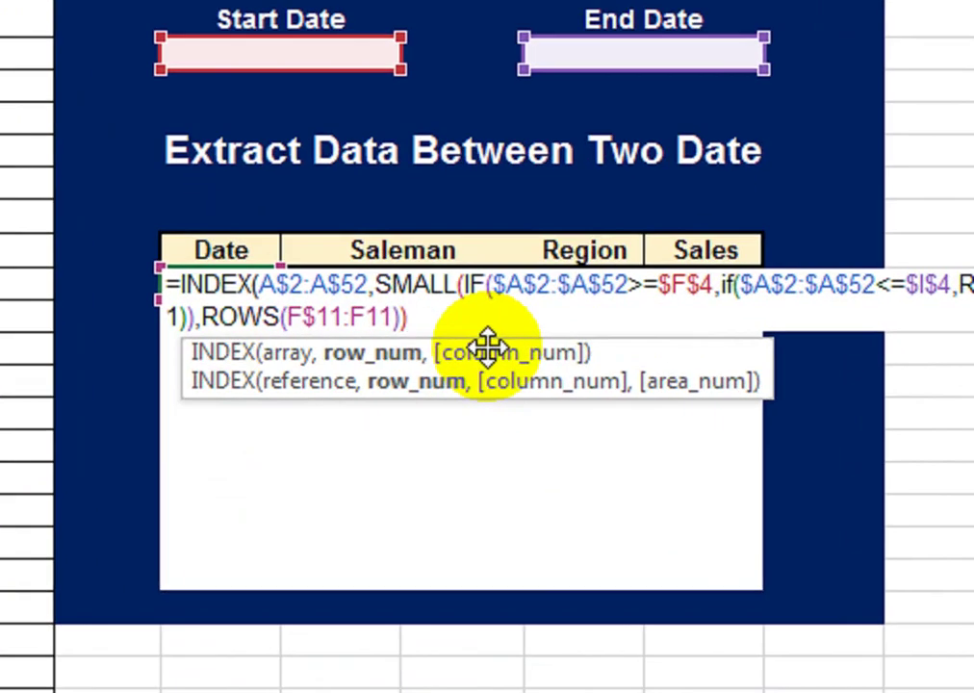
type(")")
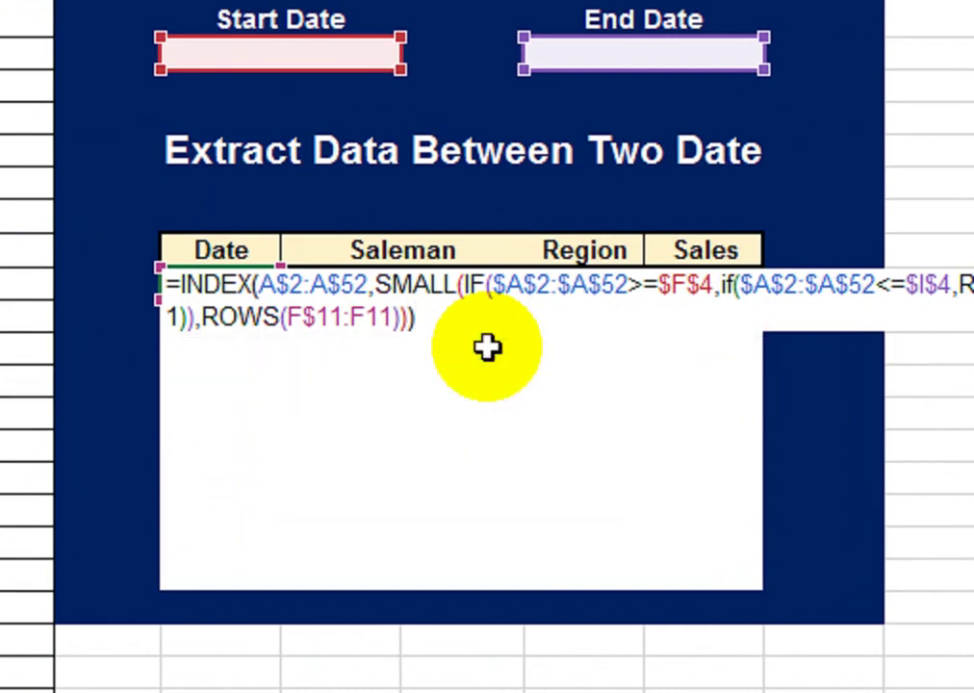
key("ctrl+shift+Return")
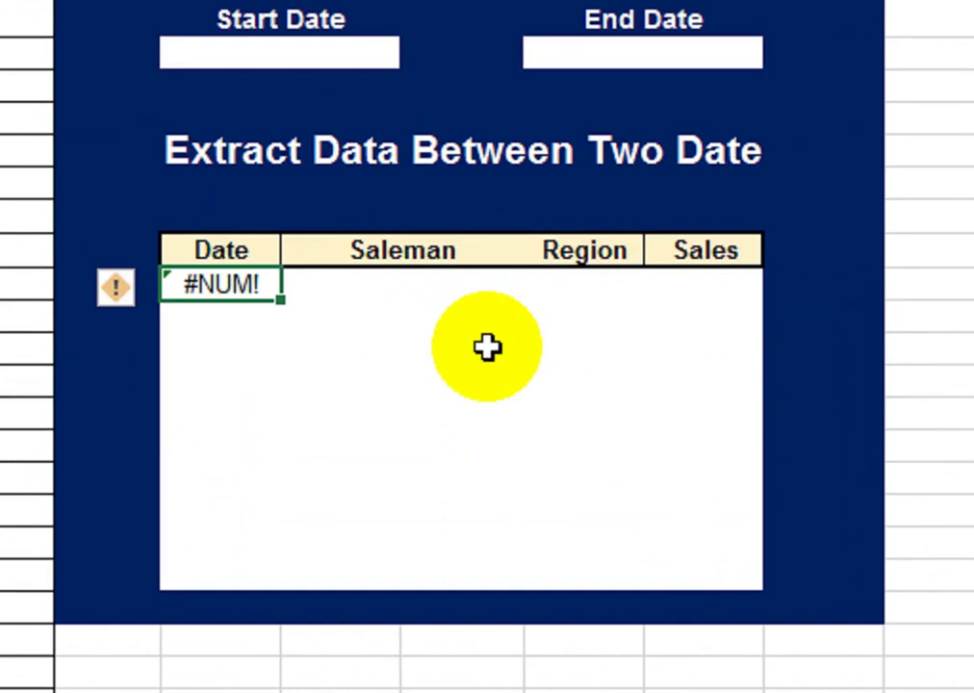
Choose 1-Jan-19 as the Start Date from its drop-down list in F4.
left_click(278, 54)
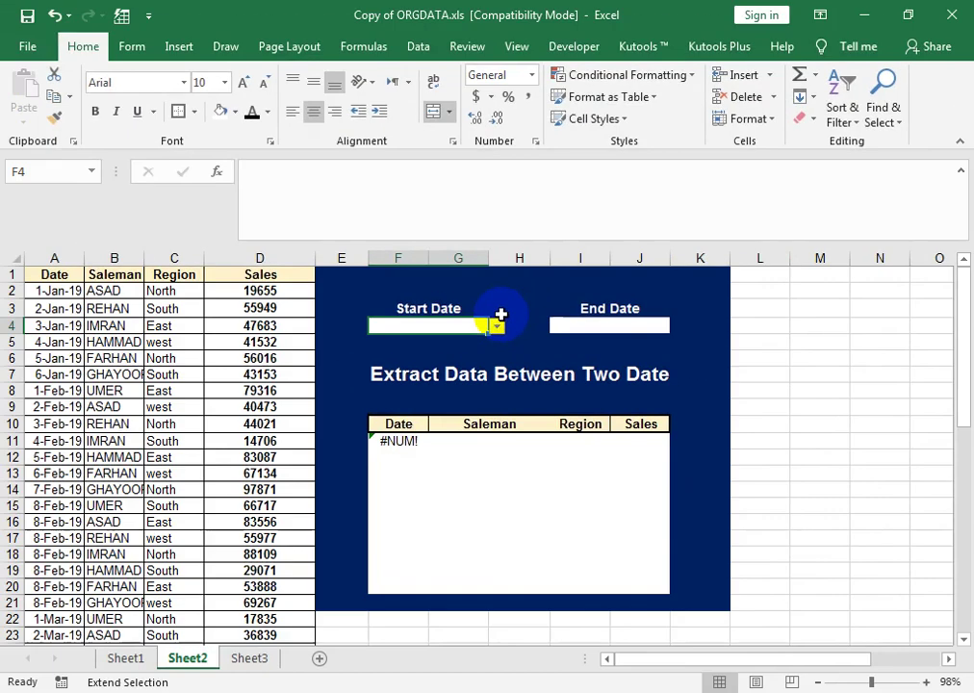
left_click(417, 225)
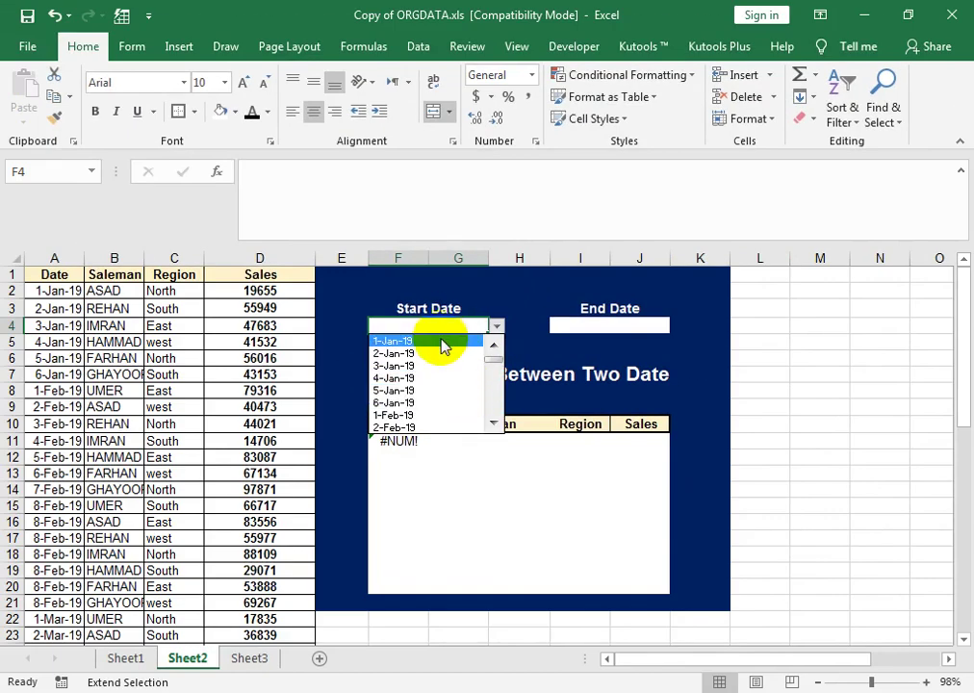
left_click(438, 342)
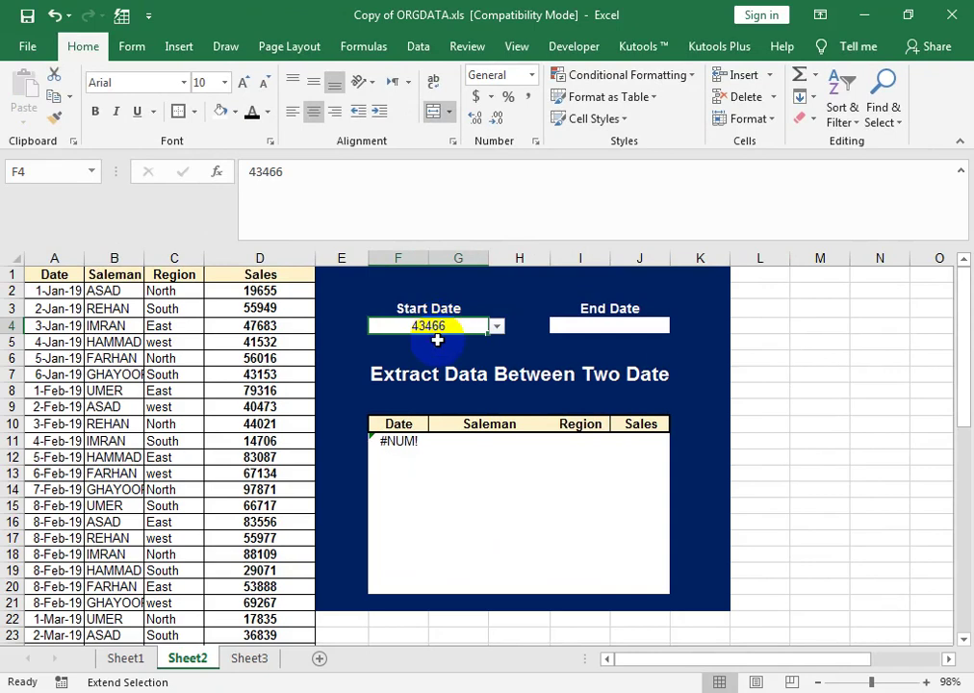
Turn off the extend-selection mode and choose 3-Jan-19 as the End Date from its drop-down list in I4.
left_click(663, 327)
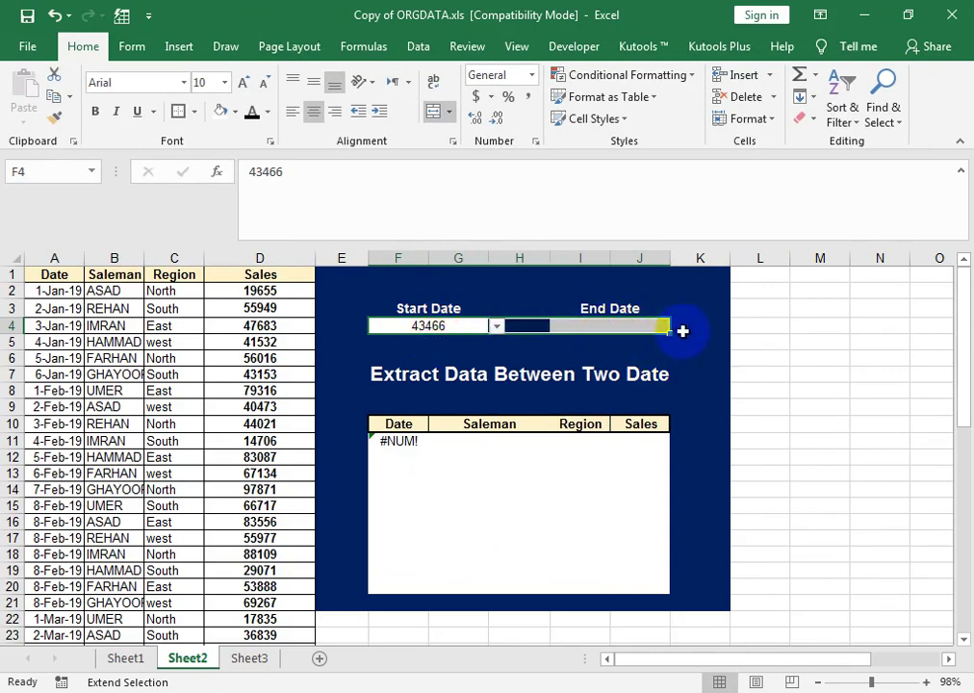
left_click(656, 365)
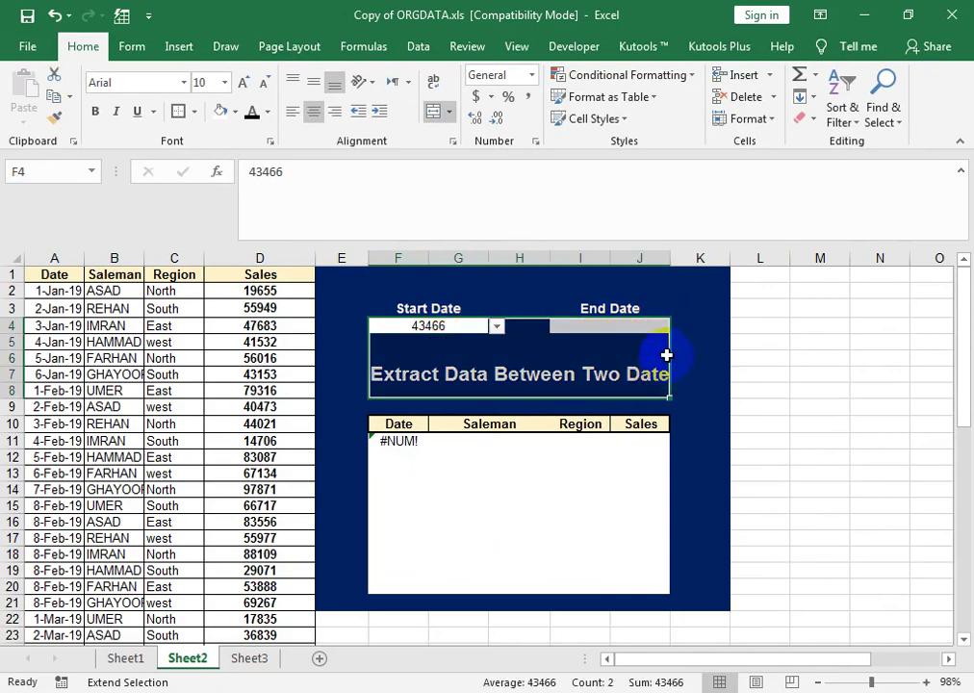
key("F8")
left_click(674, 326)
left_click(679, 326)
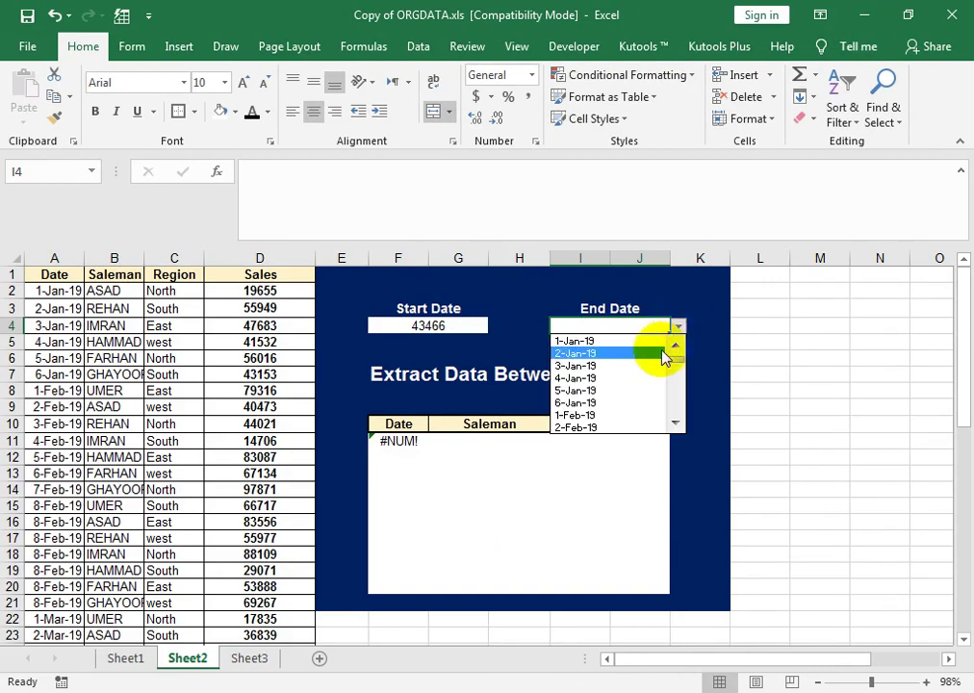
left_click(653, 366)
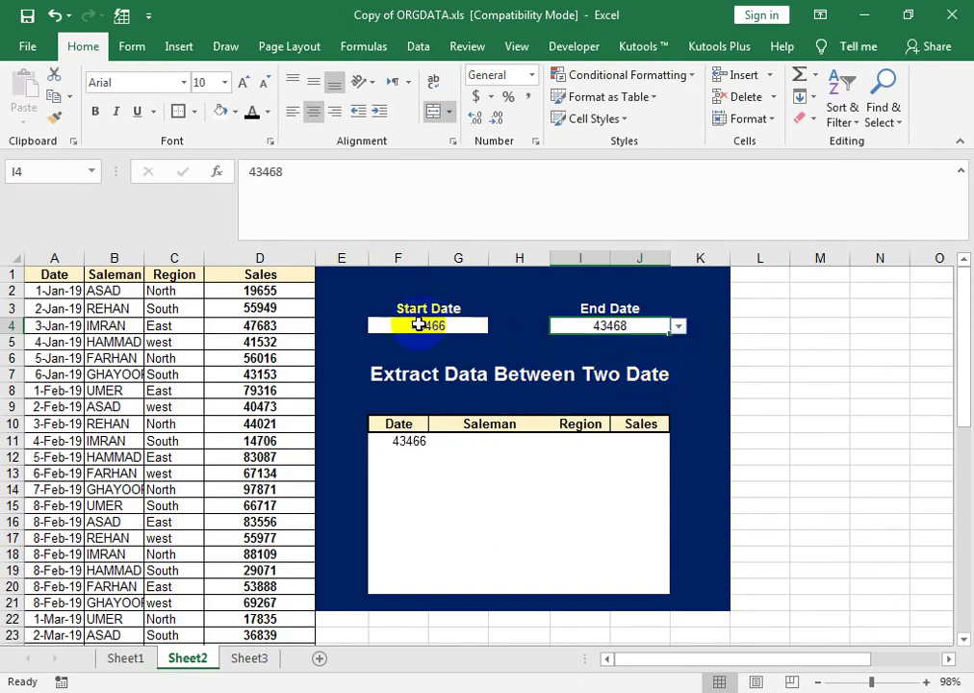
Format the Start Date and End Date cells together with the day-month-year date format.
left_click(421, 326)
left_click(583, 326, "ctrl")
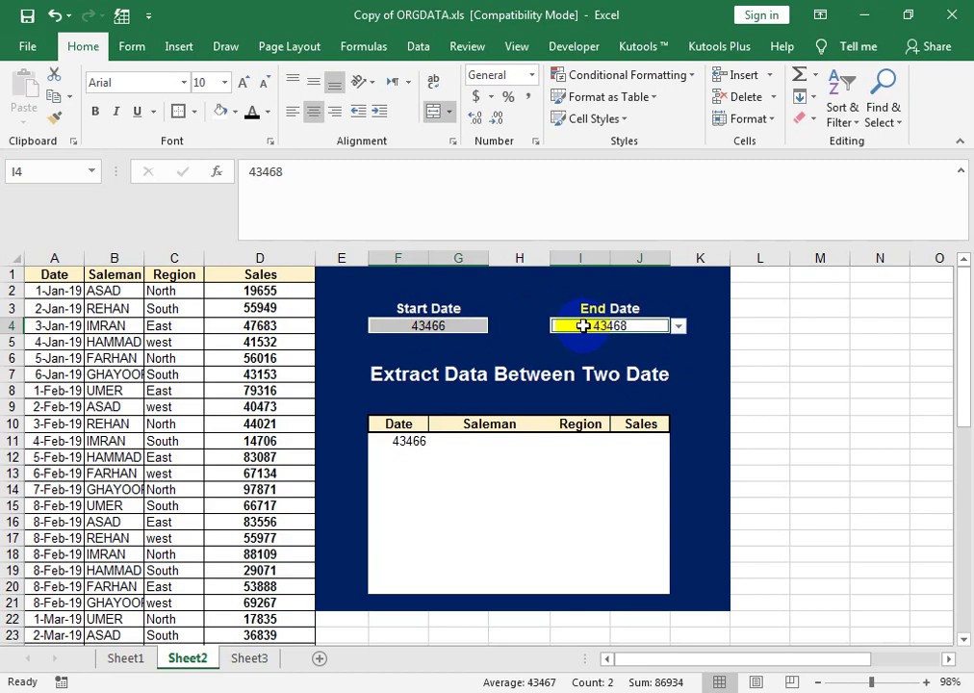
key("ctrl+shift+3")
left_click(538, 354)
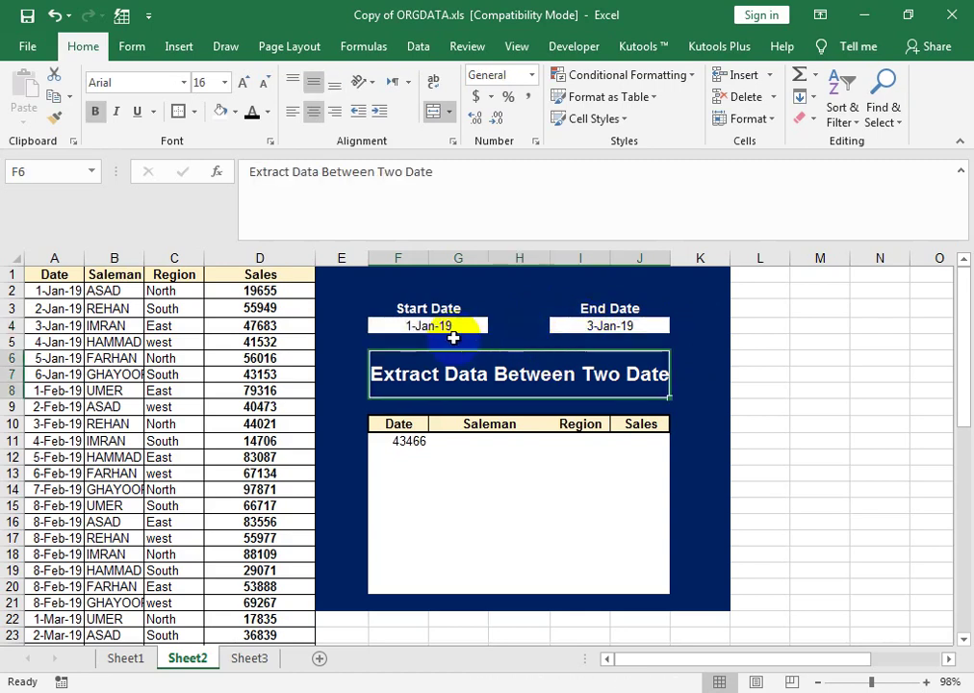
left_click(444, 326)
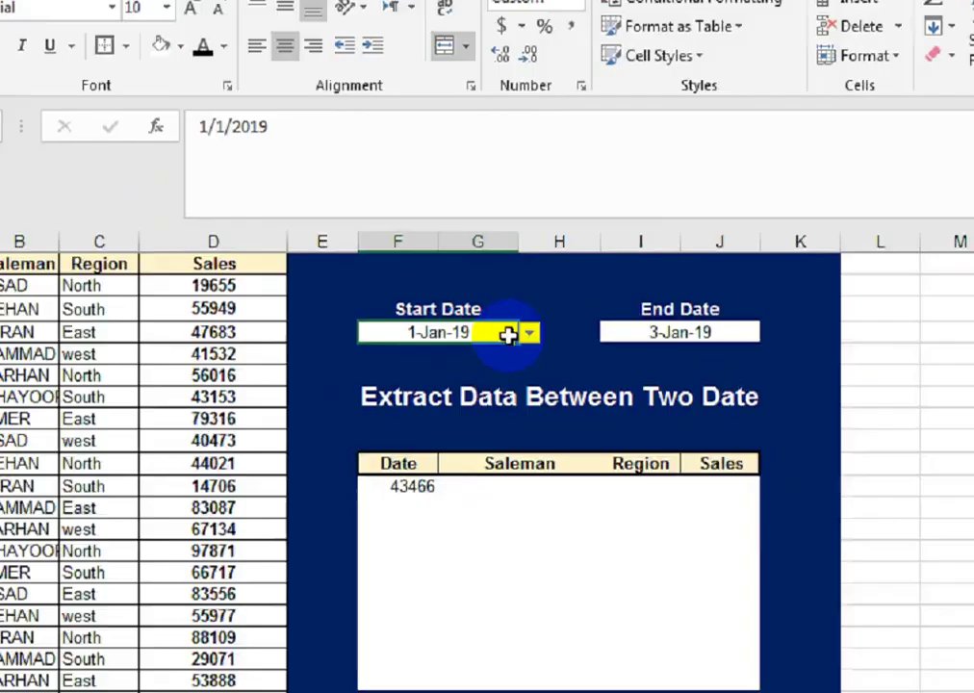
left_click(793, 345)
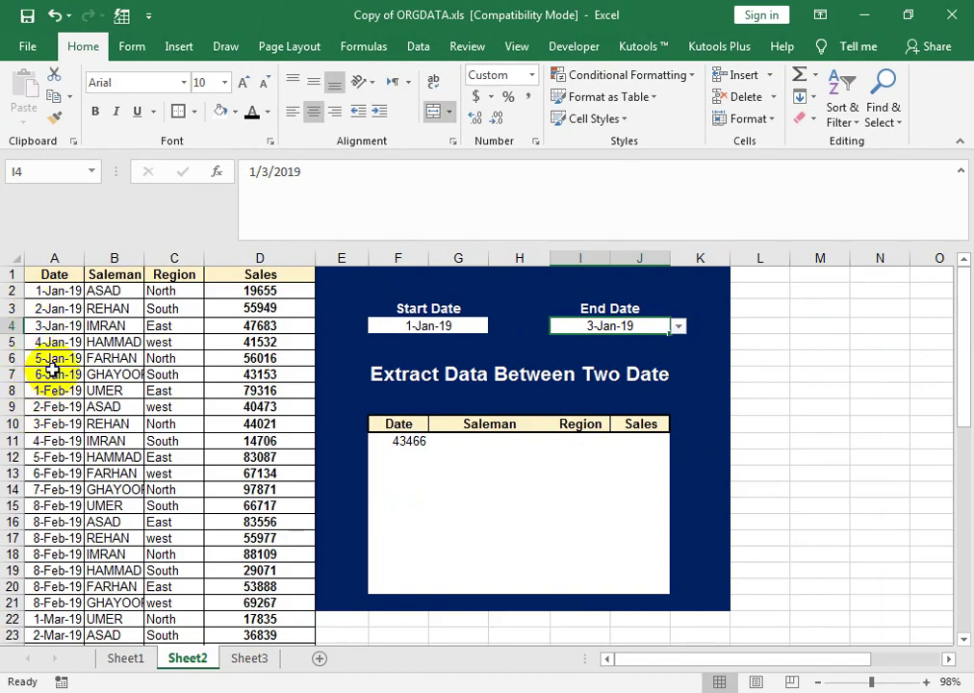
left_click(399, 442)
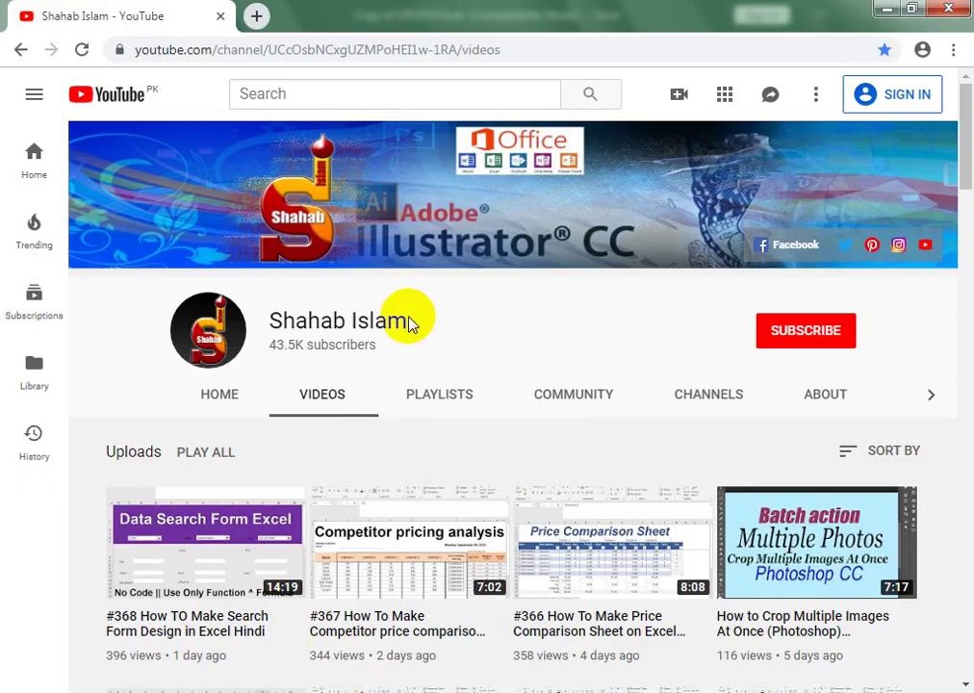
left_click_drag(966, 148, 967, 199)
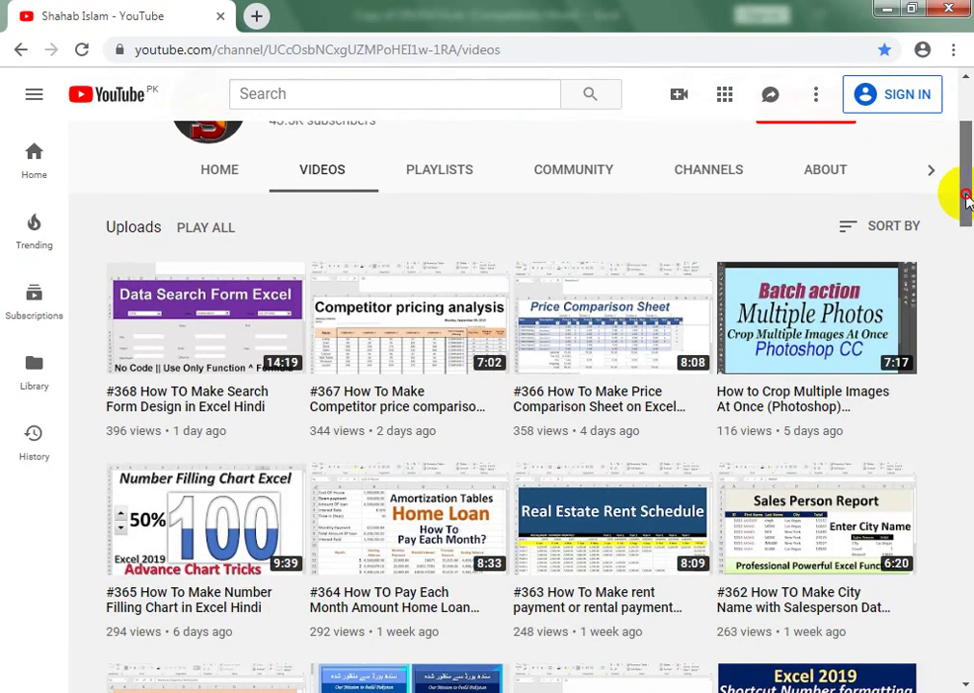
left_click_drag(967, 197, 968, 158)
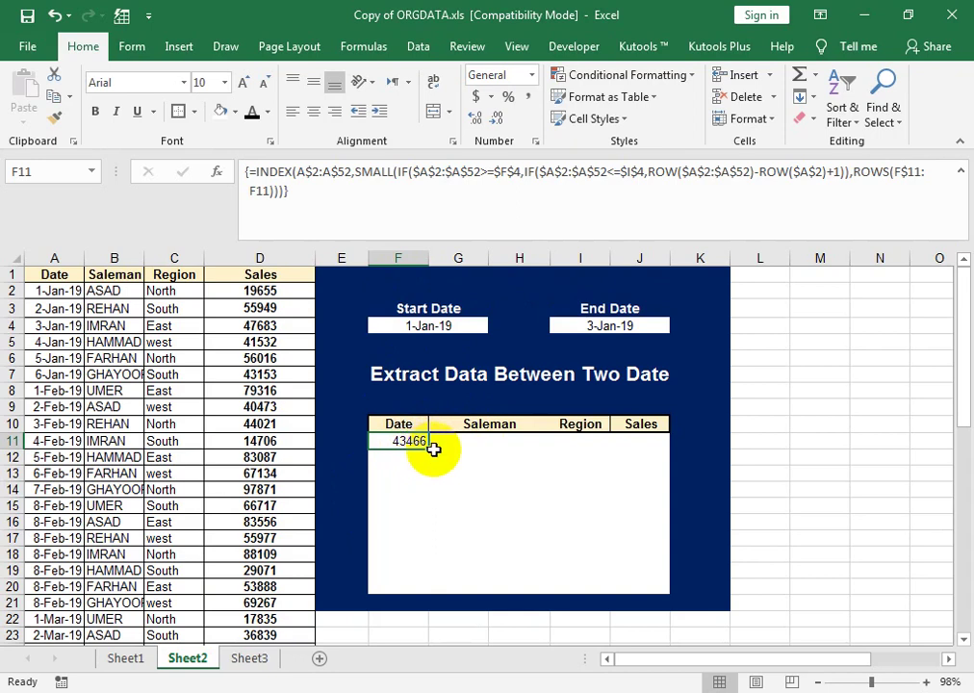
Try to fill the F11 array formula across row 11 to the Sales column, dismissing the merged-cell alerts.
left_click_drag(430, 447, 659, 443)
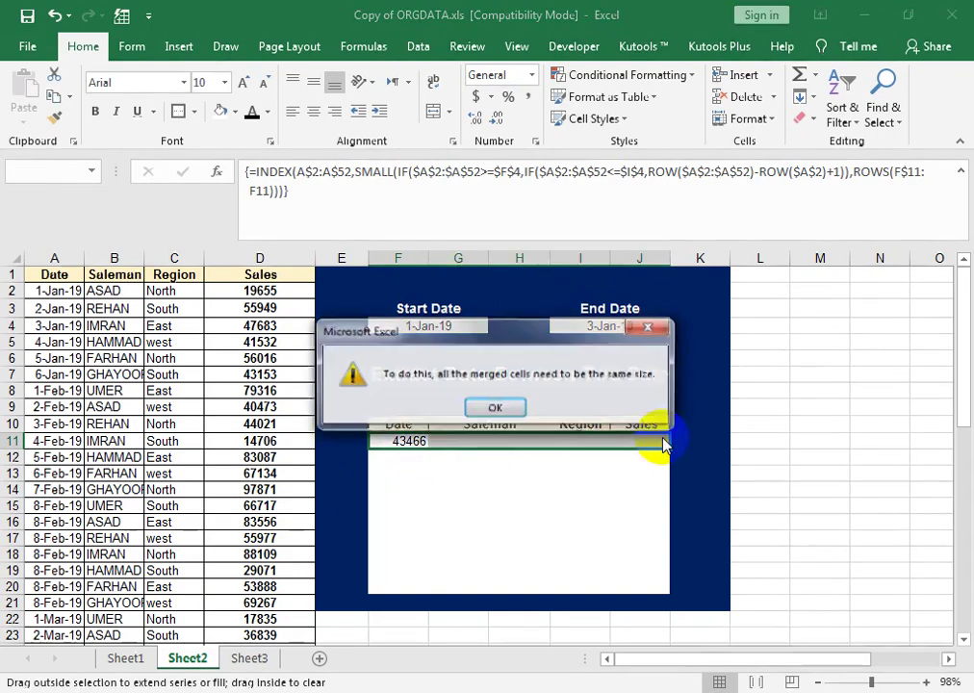
left_click(493, 409)
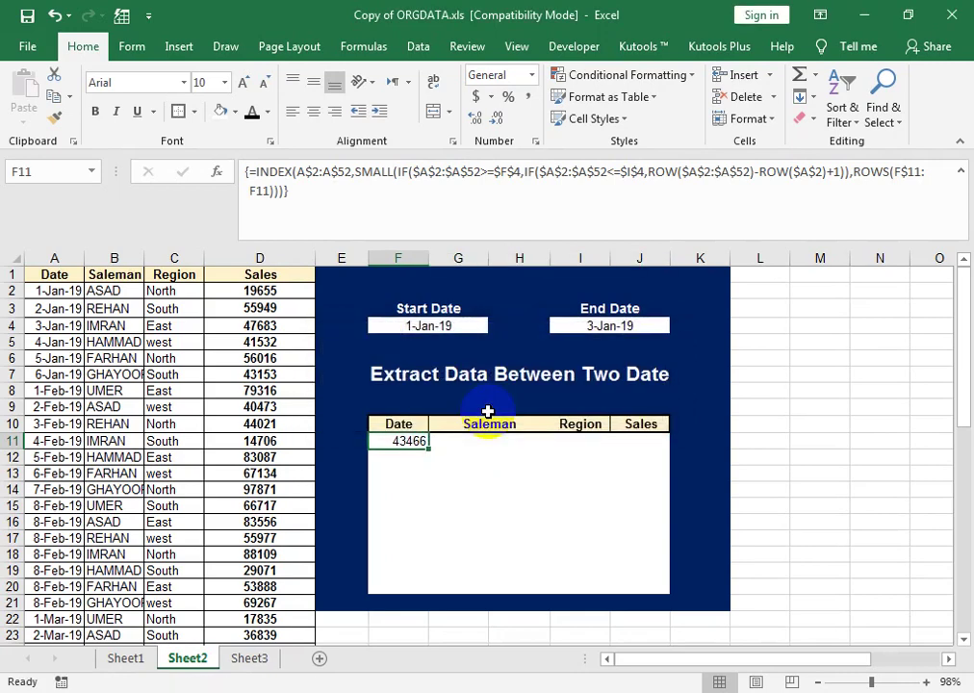
left_click_drag(429, 448, 640, 474)
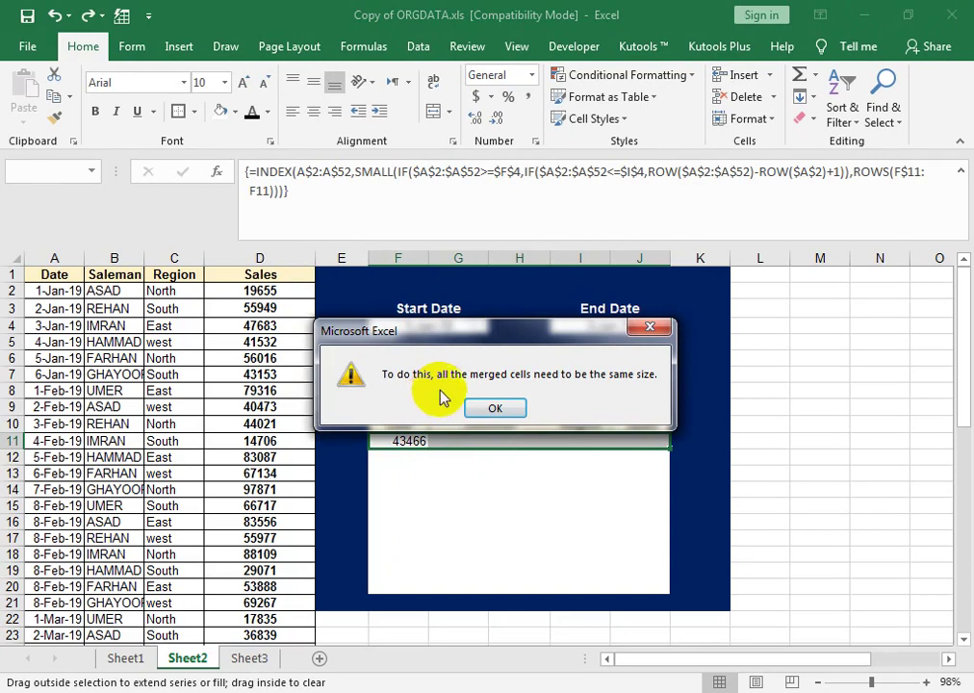
left_click(519, 413)
Unmerge the Saleman cells across columns G and H, and move the Region and Sales columns into H and I.
left_click_drag(482, 443, 483, 602)
left_click(434, 112)
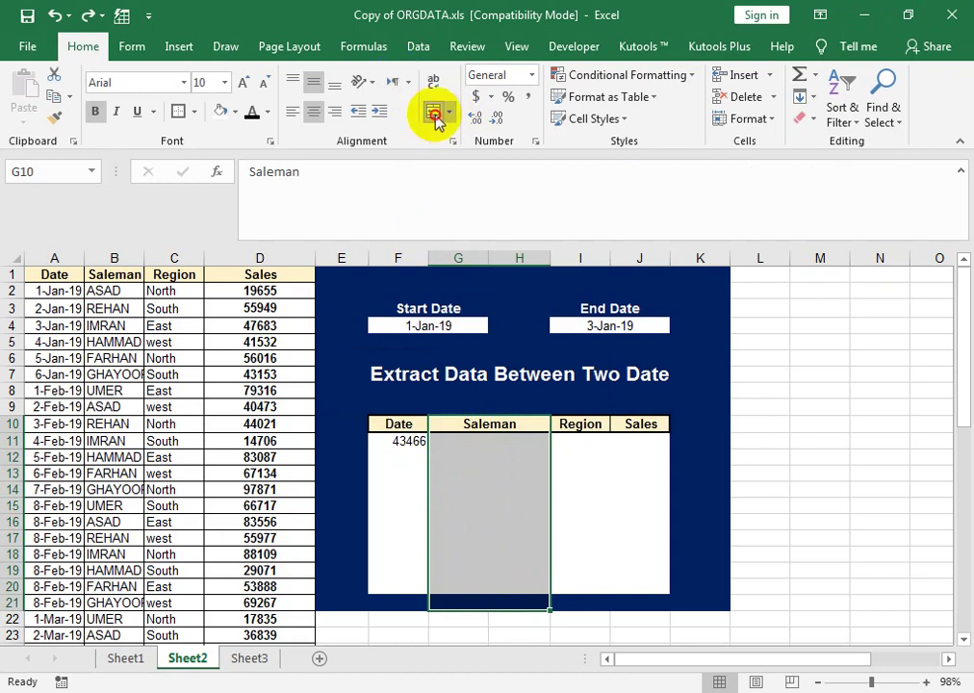
left_click(500, 256)
left_click_drag(585, 423, 614, 421)
left_click_drag(622, 438, 563, 440)
Delete the spare column J beside the Sales column.
left_click(638, 260)
right_click(635, 258)
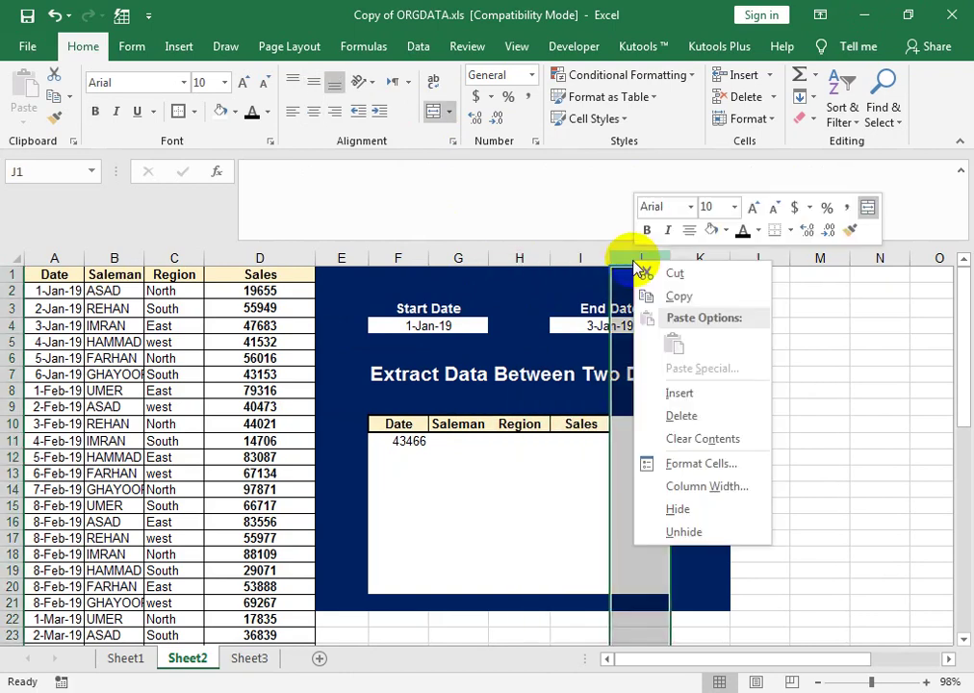
left_click(652, 415)
left_click(656, 424)
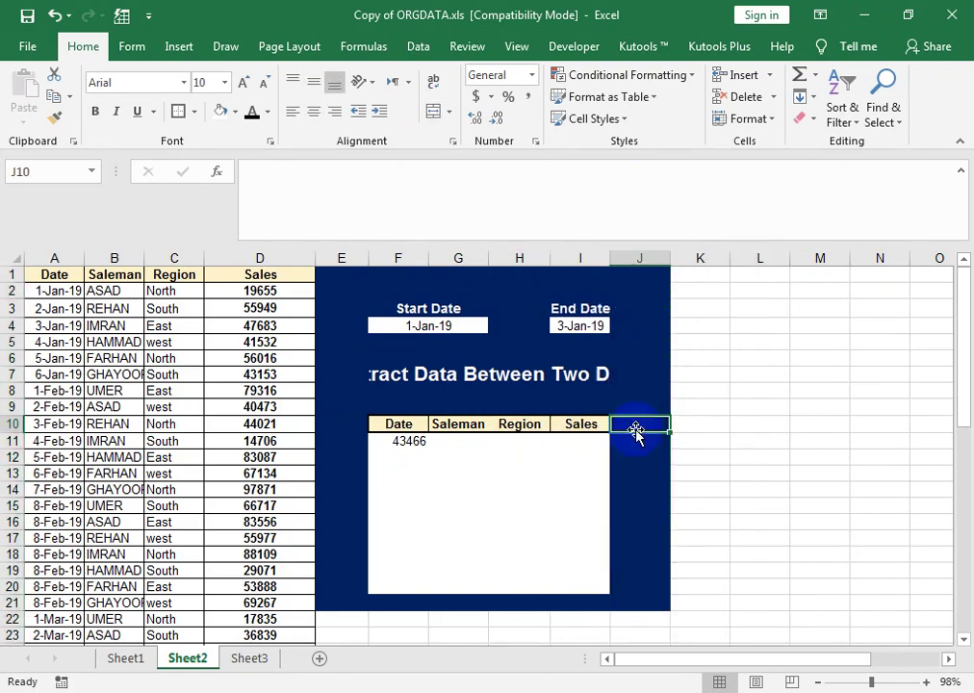
Widen columns G, H and I so the panel title fits above the Saleman, Region and Sales headers.
left_click(572, 427)
left_click_drag(489, 258, 514, 258)
left_click_drag(579, 258, 596, 259)
left_click_drag(658, 251, 688, 258)
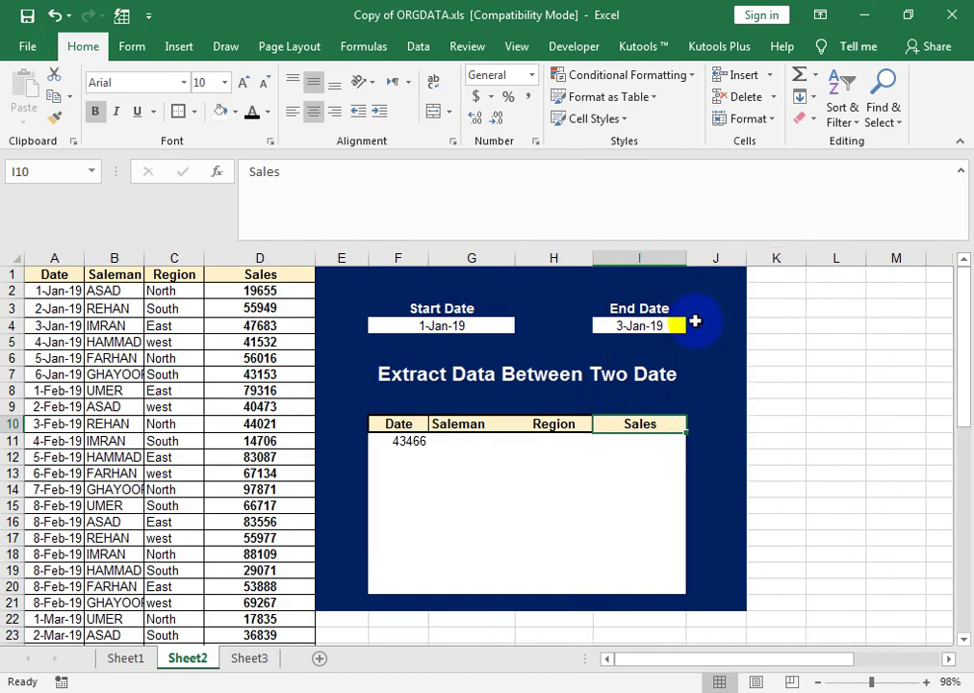
Merge and center the End Date value across cells I4 and J4.
left_click(685, 326)
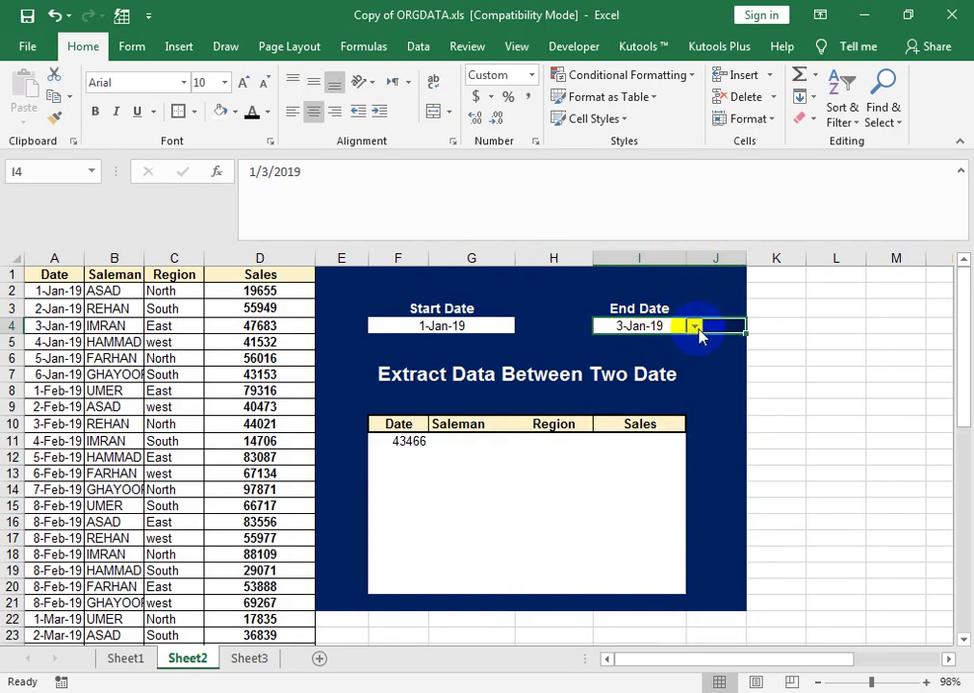
left_click(433, 113)
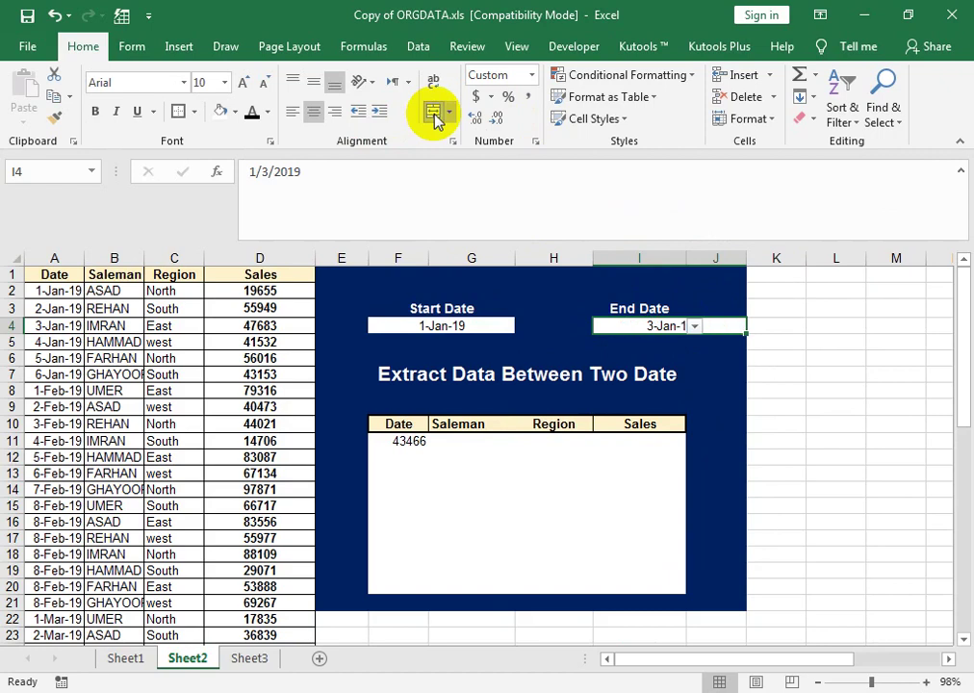
left_click(431, 116)
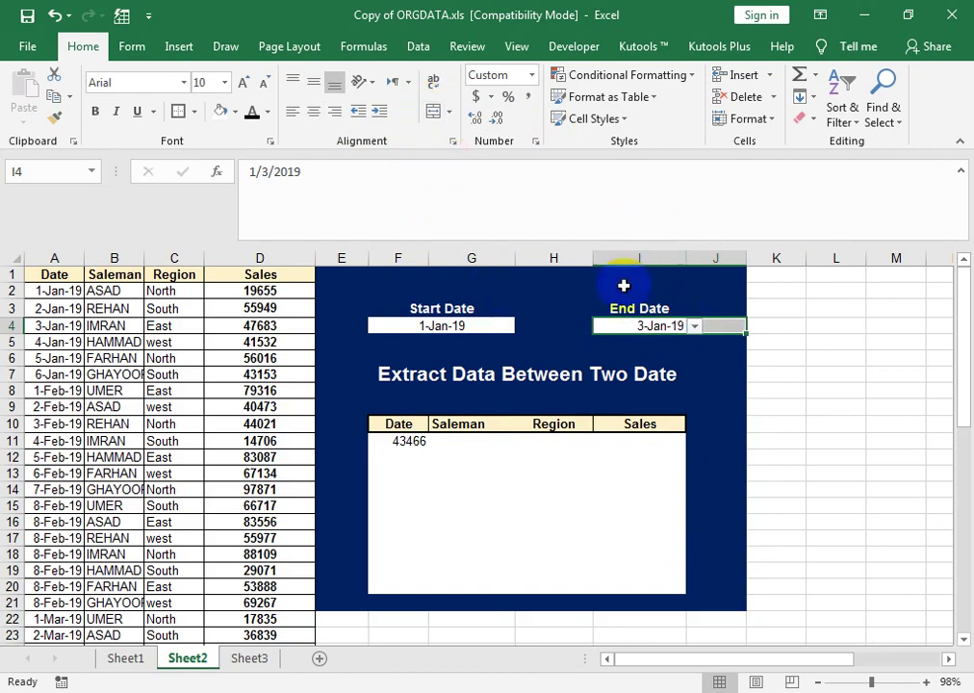
left_click(430, 110)
left_click(614, 358)
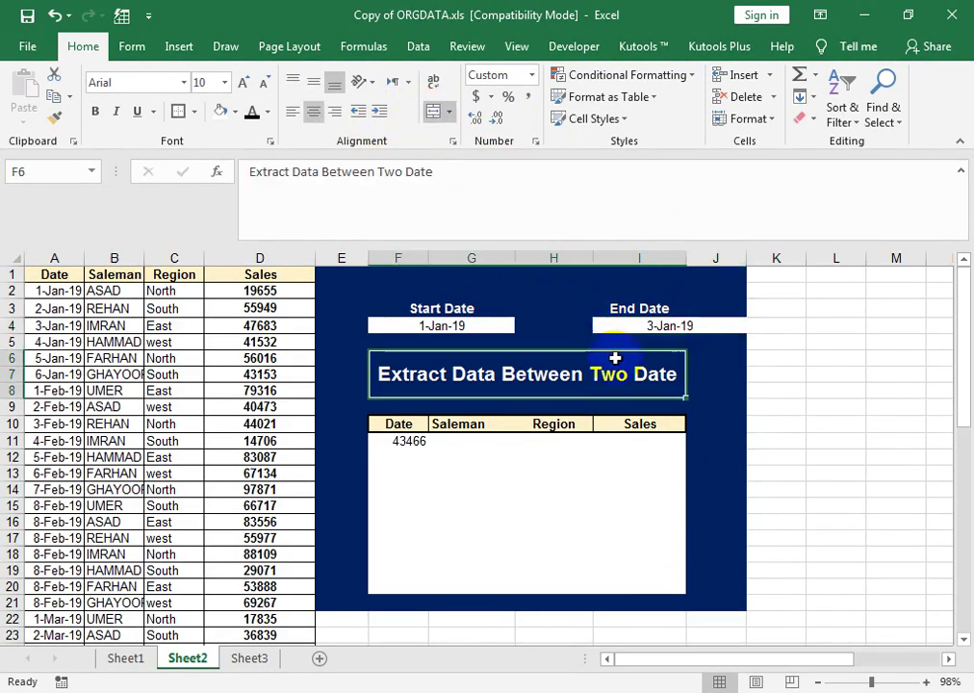
Extend the panel by filling K1:K21 with dark blue, and narrow the Region column slightly.
left_click(706, 325)
left_click(752, 328)
left_click(775, 256)
left_click(775, 256)
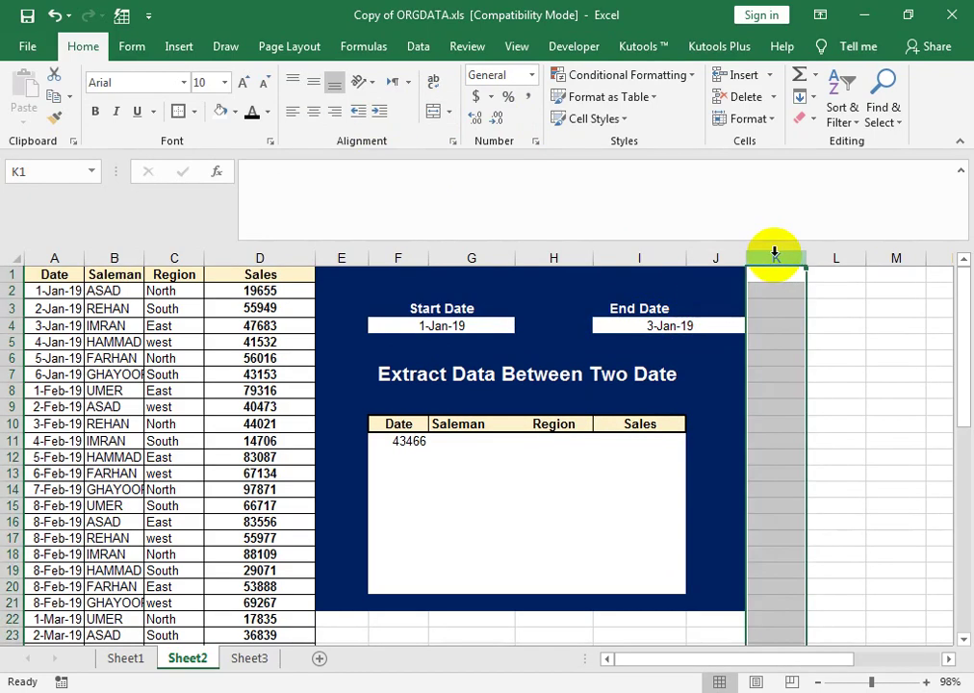
left_click_drag(762, 278, 747, 602)
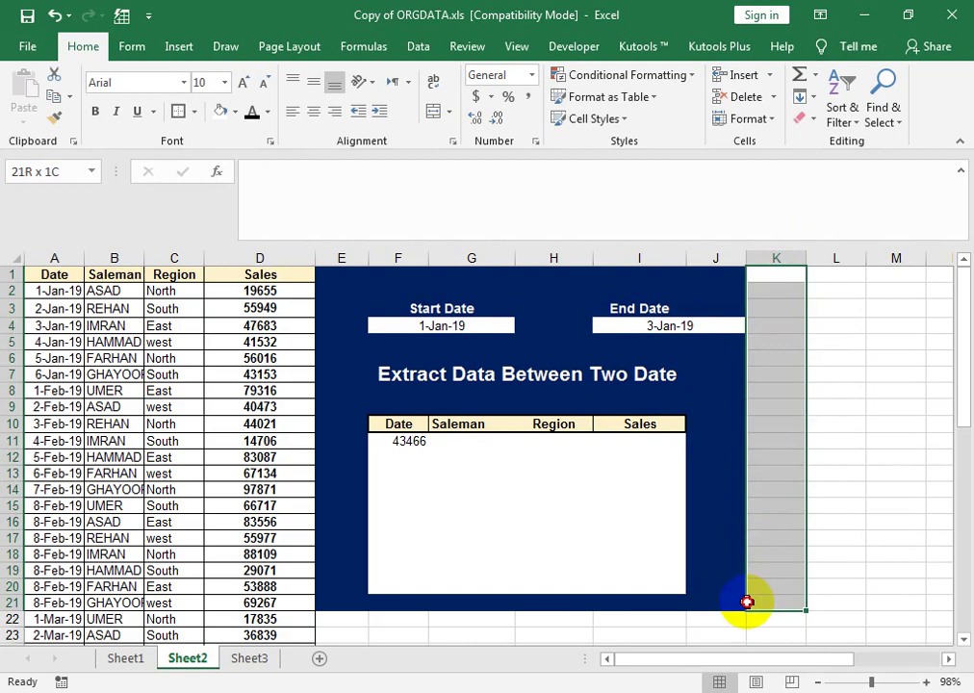
left_click(235, 112)
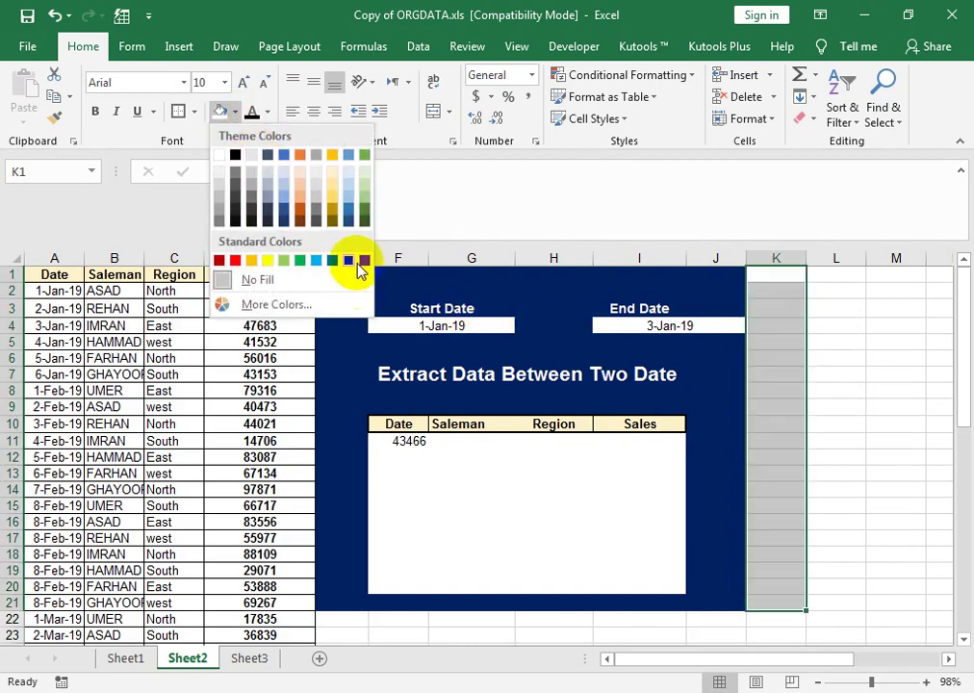
left_click(349, 258)
left_click(672, 377)
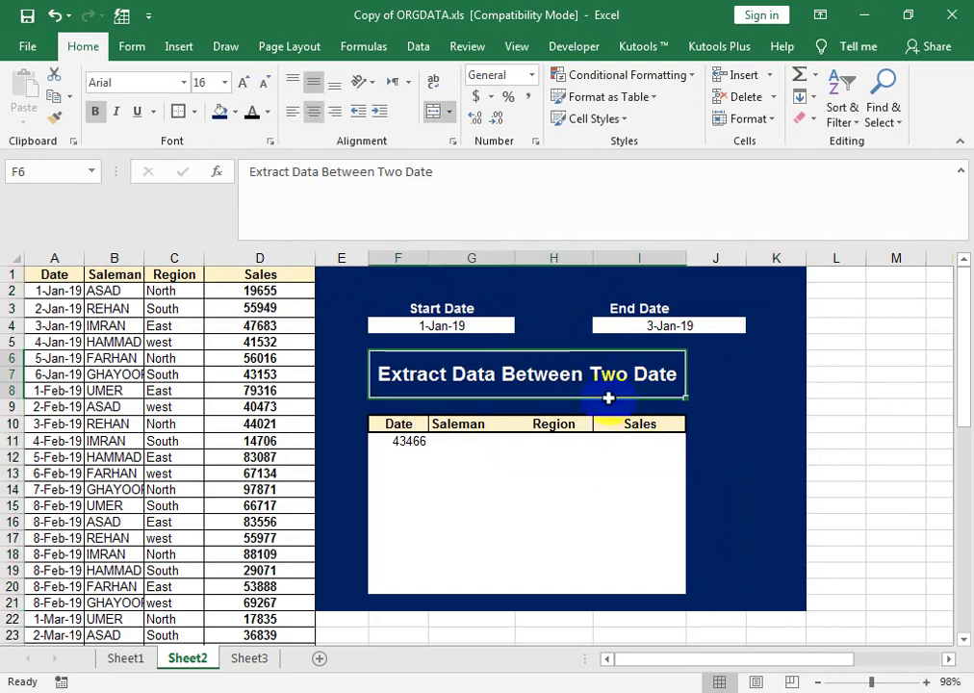
left_click_drag(594, 254, 583, 254)
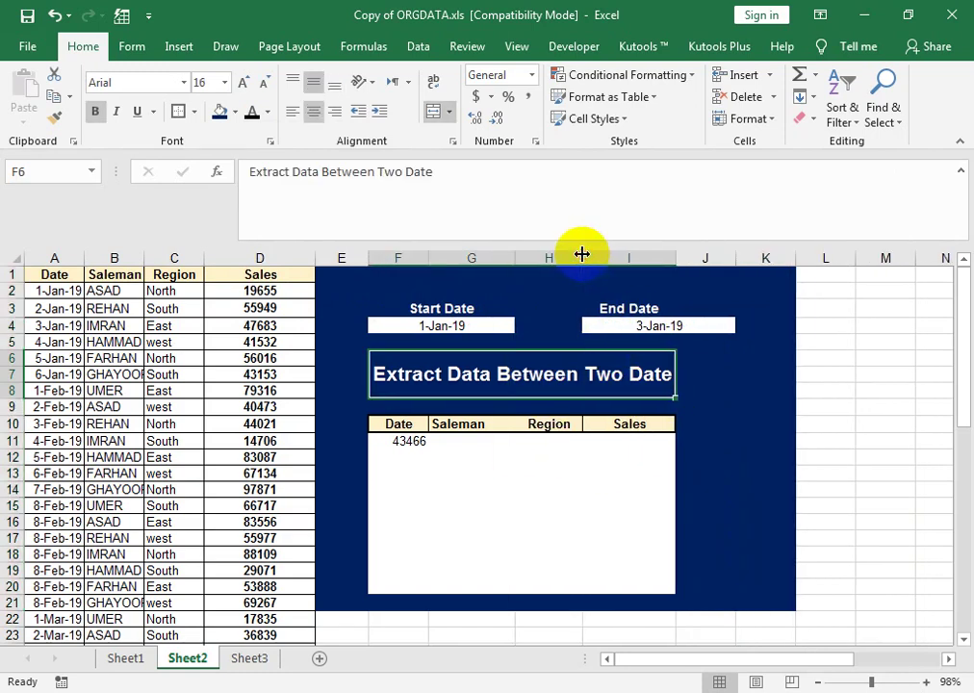
Fill the F11 array formula across to the Sales column and down to row 20.
left_click(440, 445)
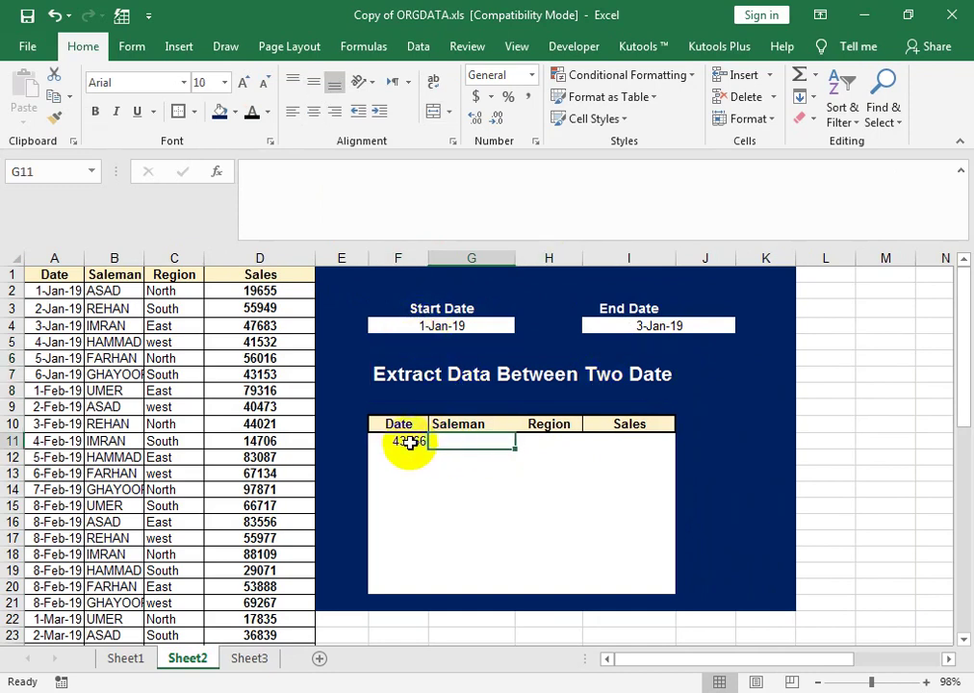
left_click(410, 442)
left_click_drag(428, 449, 632, 441)
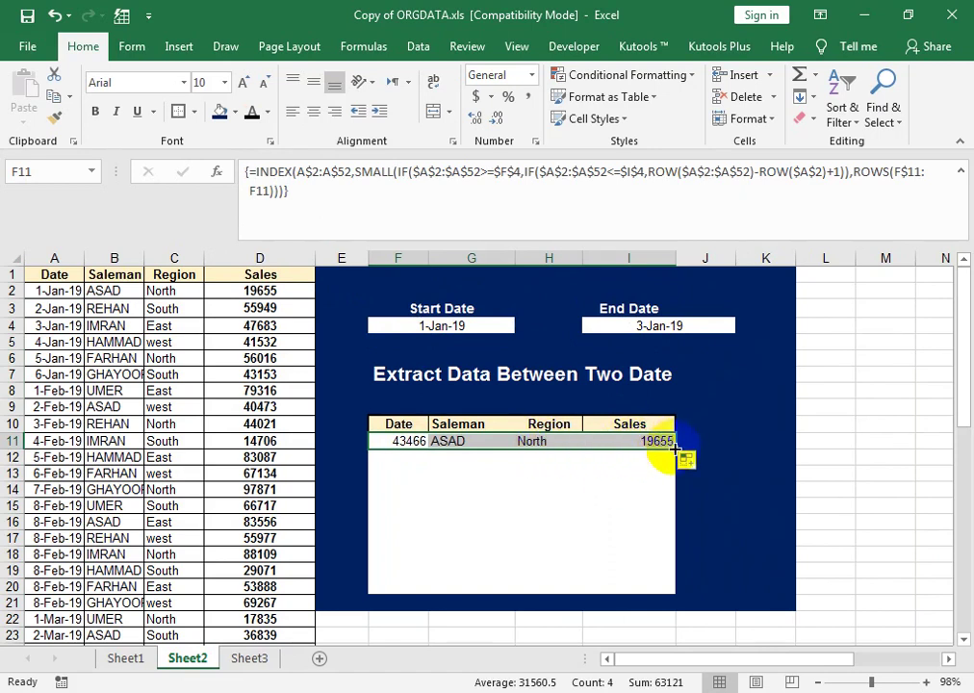
left_click_drag(677, 448, 669, 589)
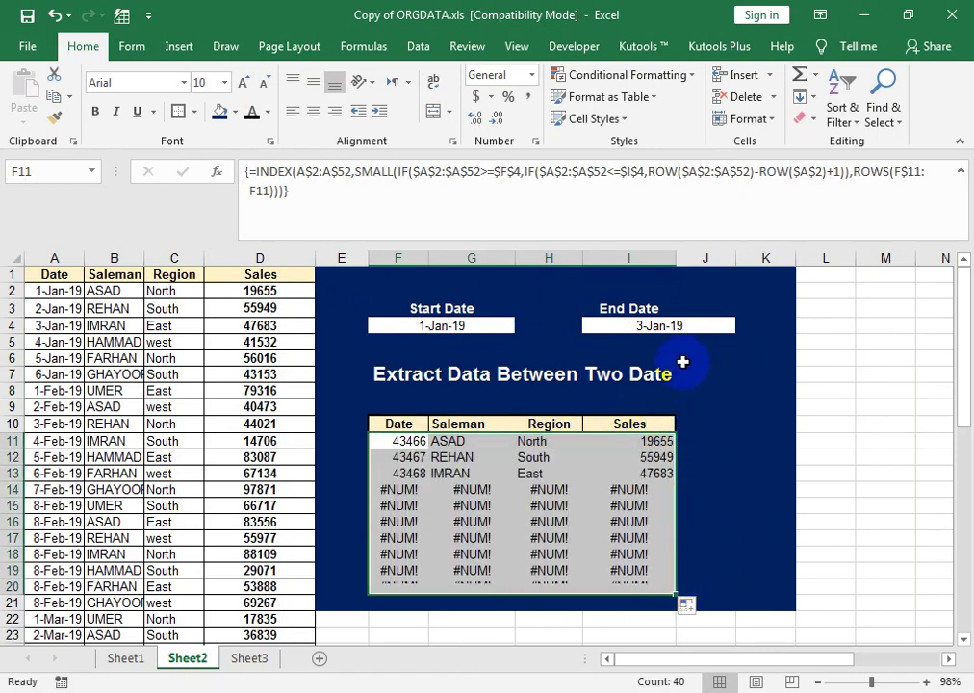
Wrap the F11 formula in IFERROR with an empty string "" as the error value and enter it as an array formula.
double_click(397, 441)
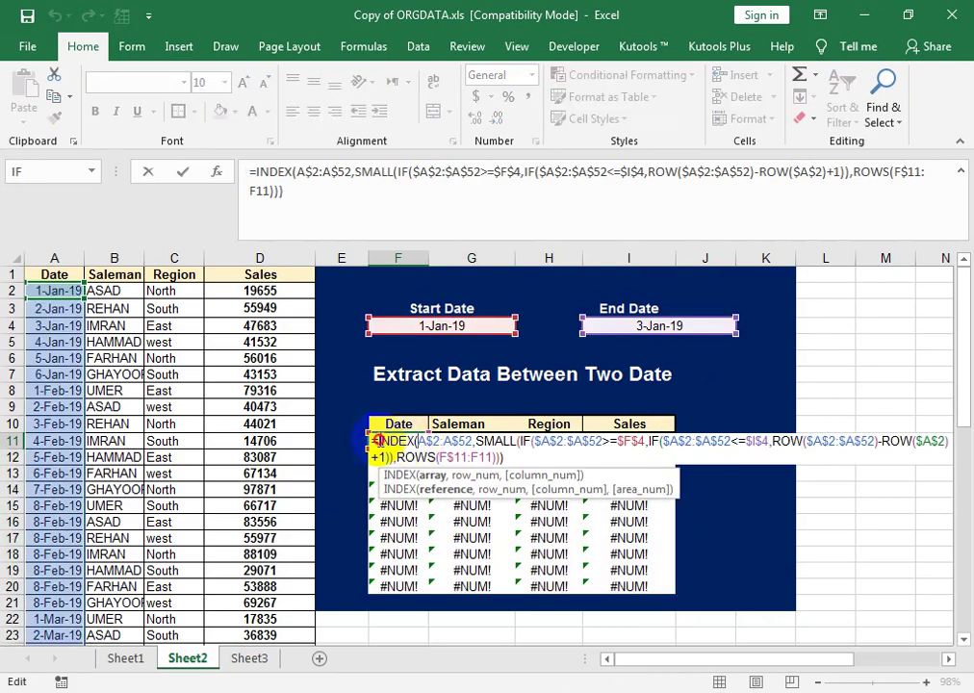
left_click(380, 442)
type("IF")
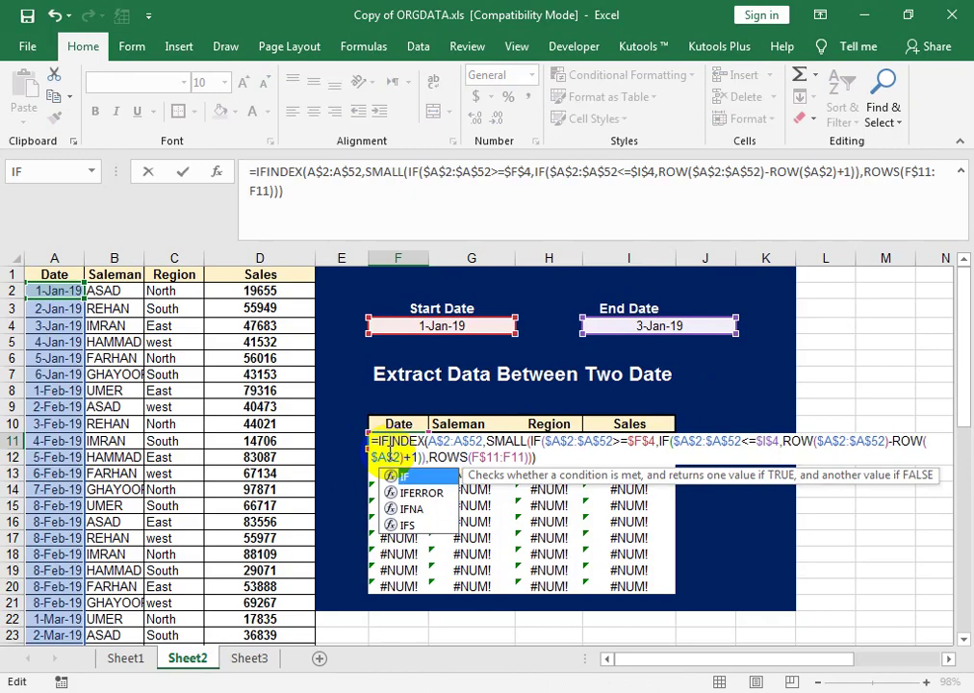
key("Down")
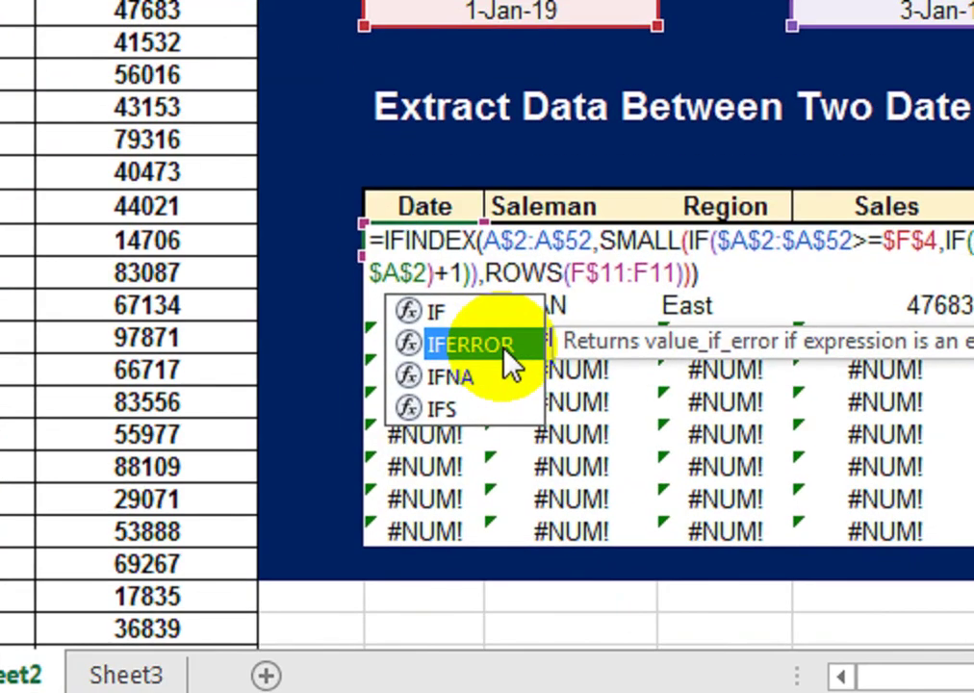
double_click(507, 356)
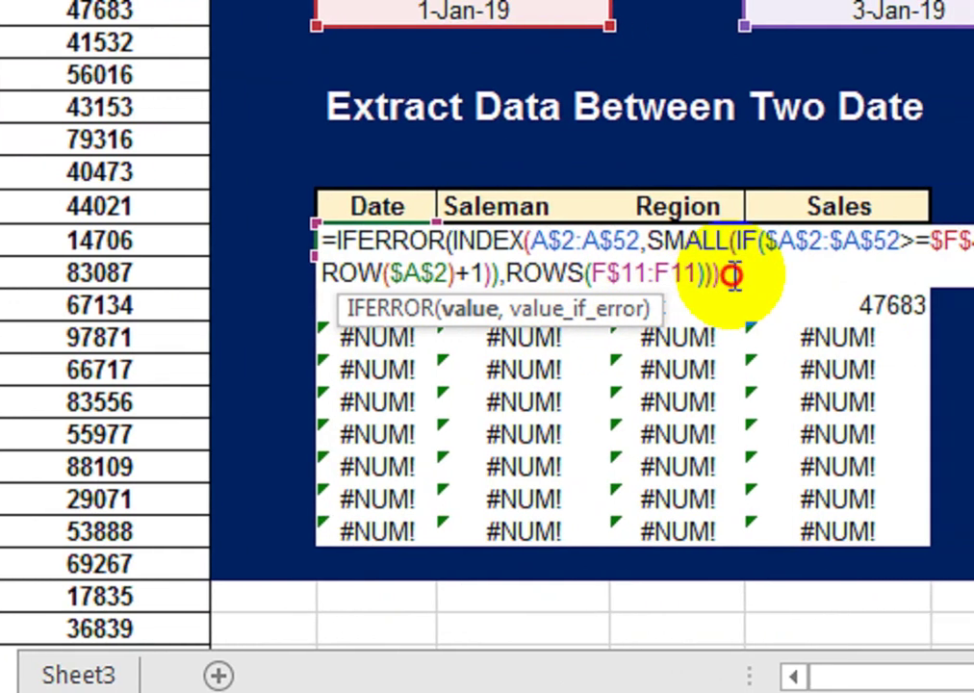
type(",")
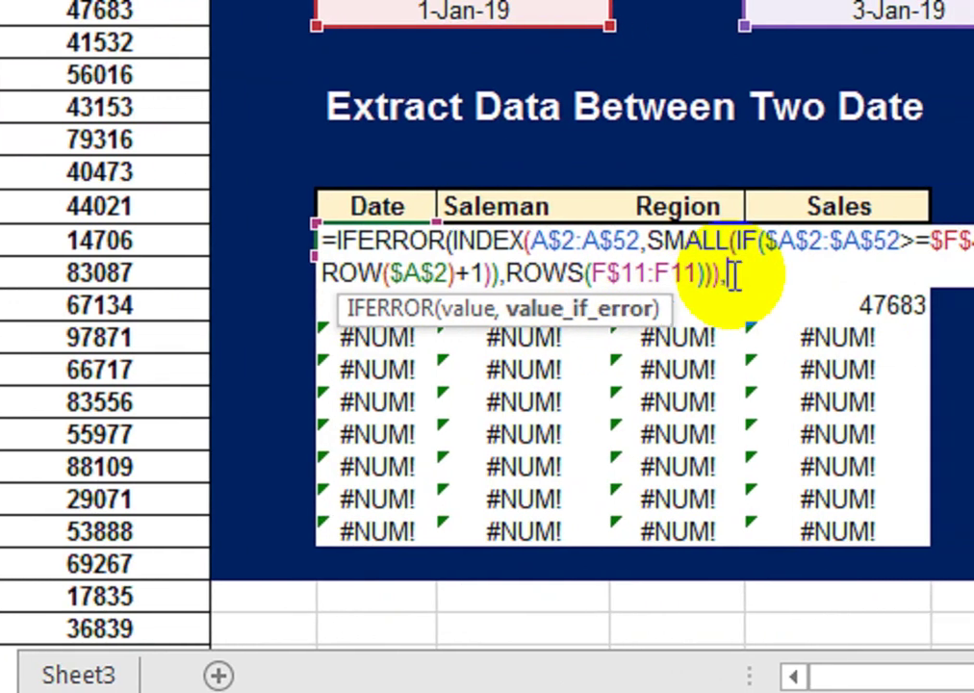
type("\"\"")
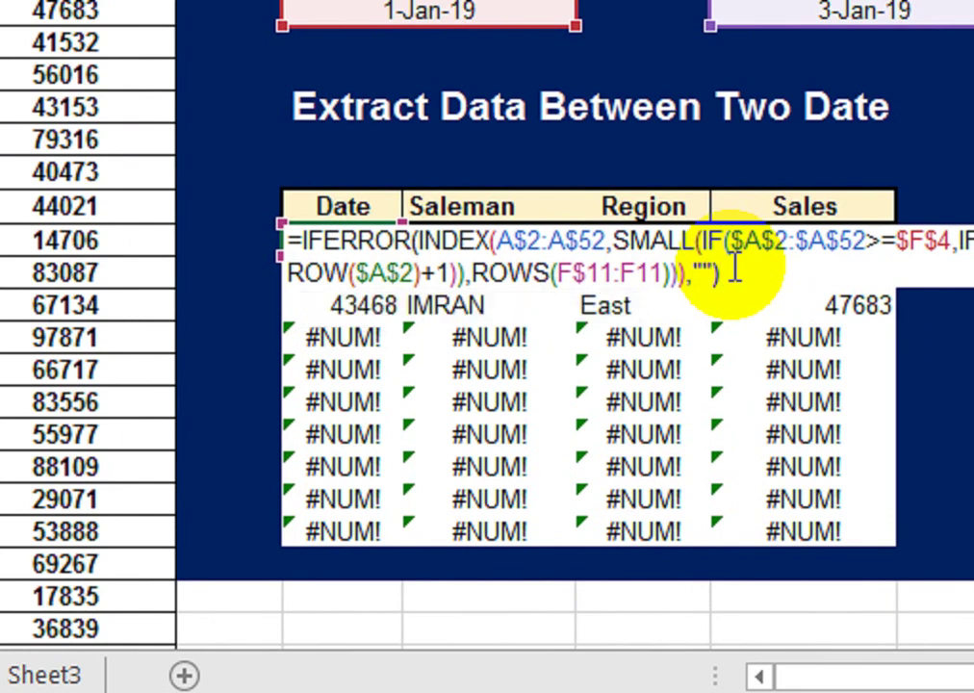
key("ctrl+shift+Return")
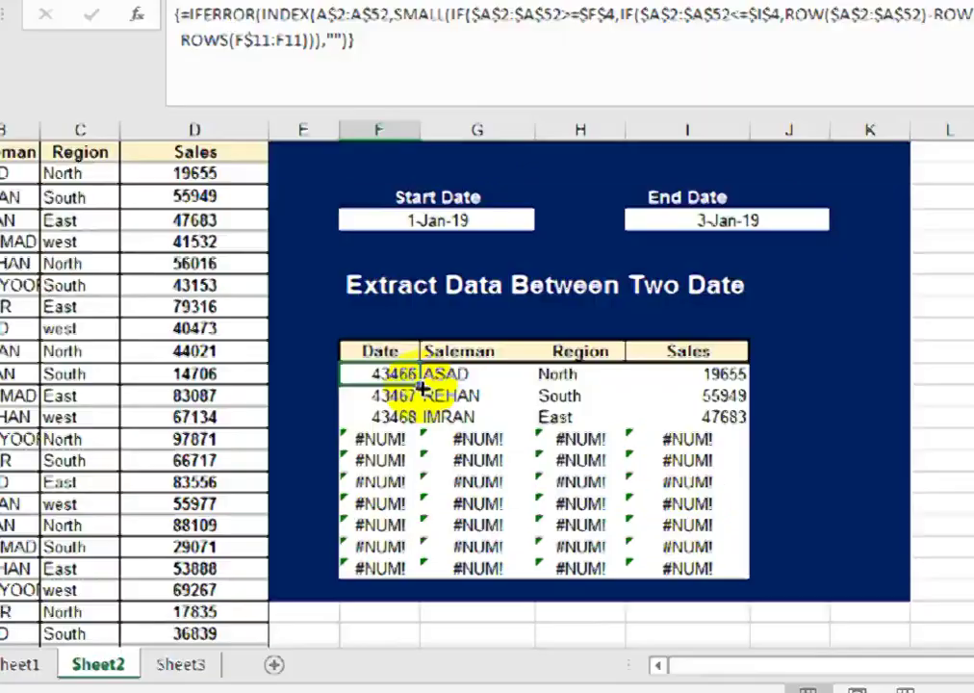
Copy the IFERROR array formula through F11:I20 and format F11:F20 as day-month-year dates.
left_click_drag(366, 241, 847, 243)
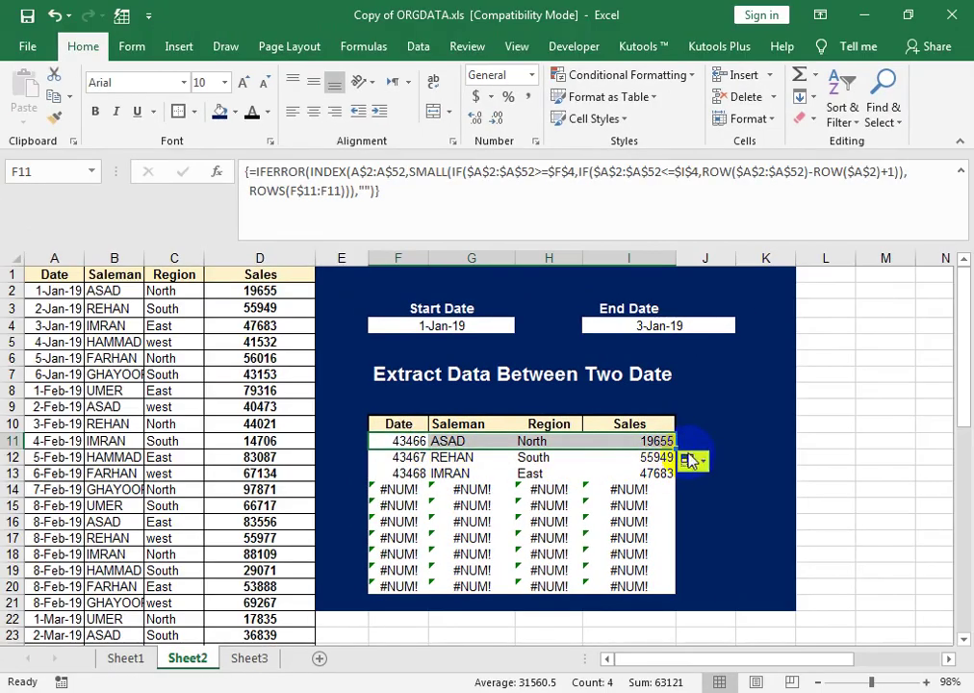
left_click_drag(675, 449, 664, 588)
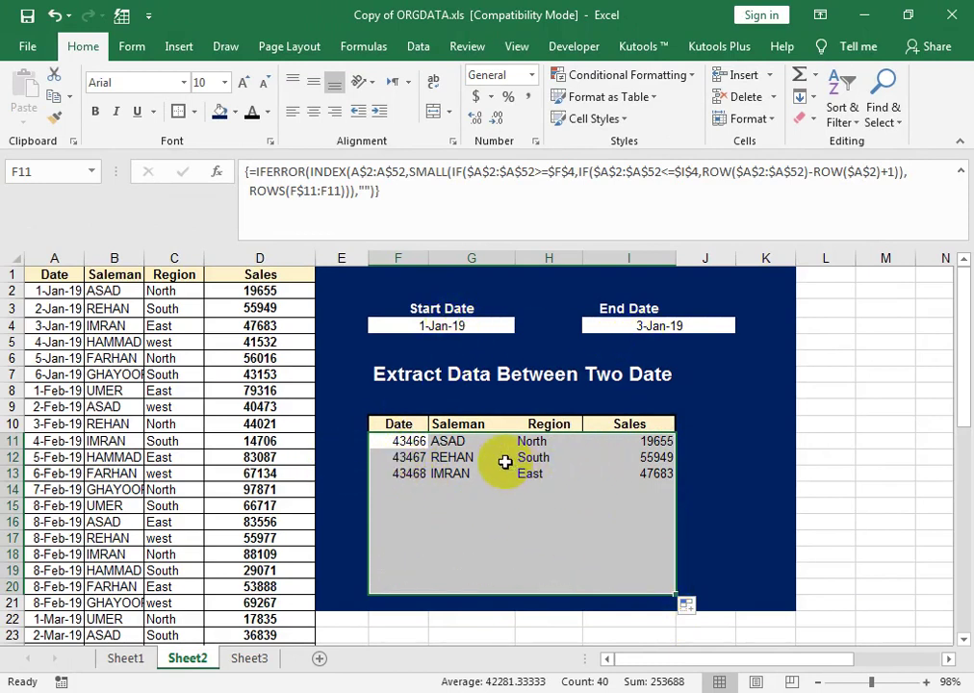
left_click_drag(421, 441, 401, 581)
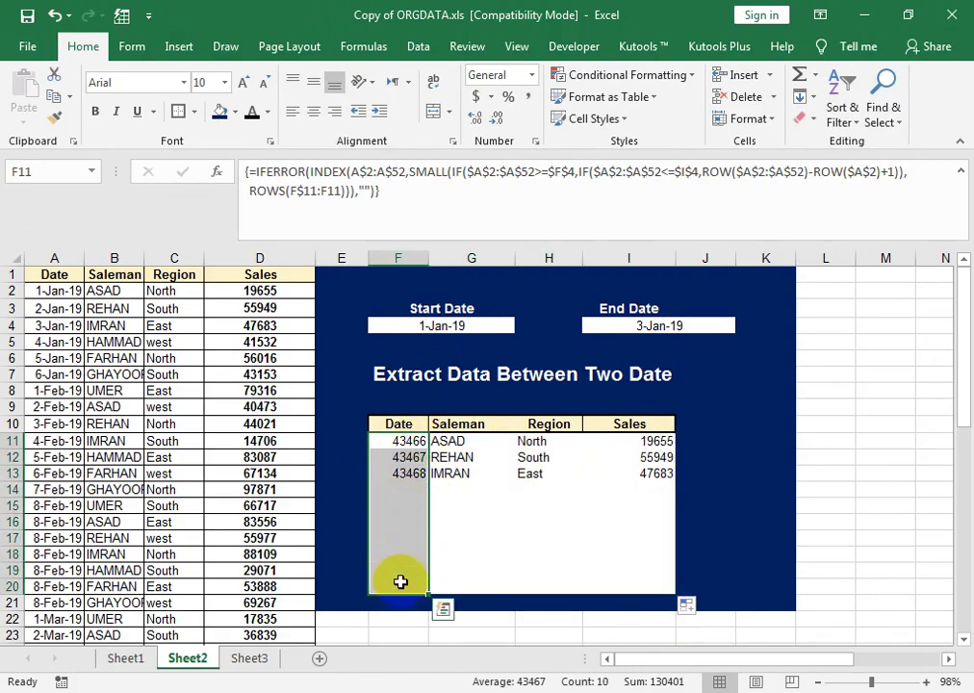
key("ctrl+shift+3")
left_click(489, 504)
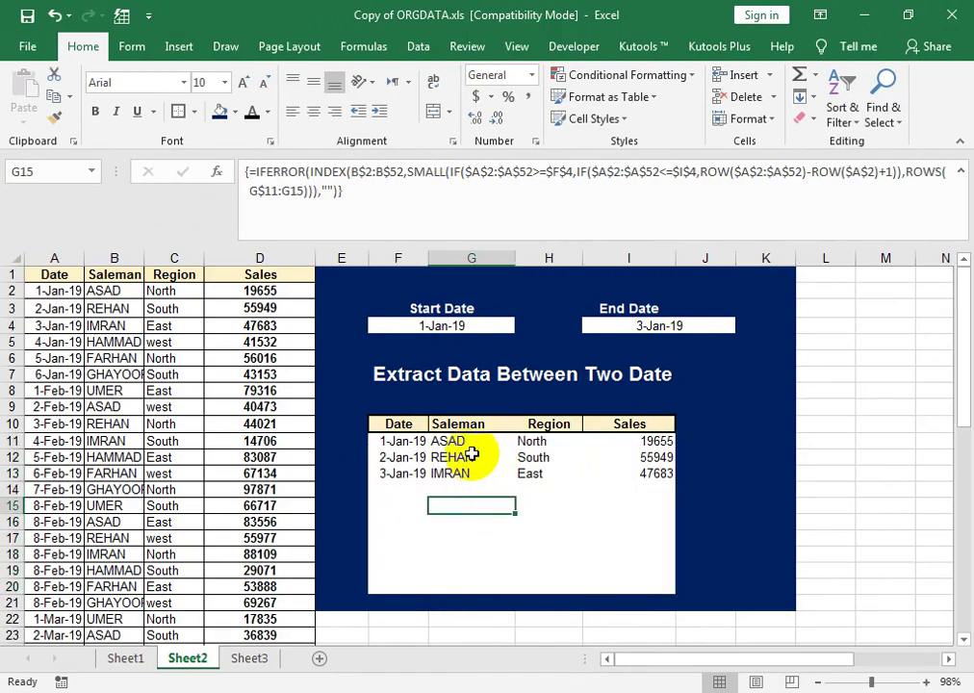
Choose 6-Jan-19 as the End Date from its drop-down list in I4 and select the Start Date cell.
left_click(631, 318)
left_click(729, 326)
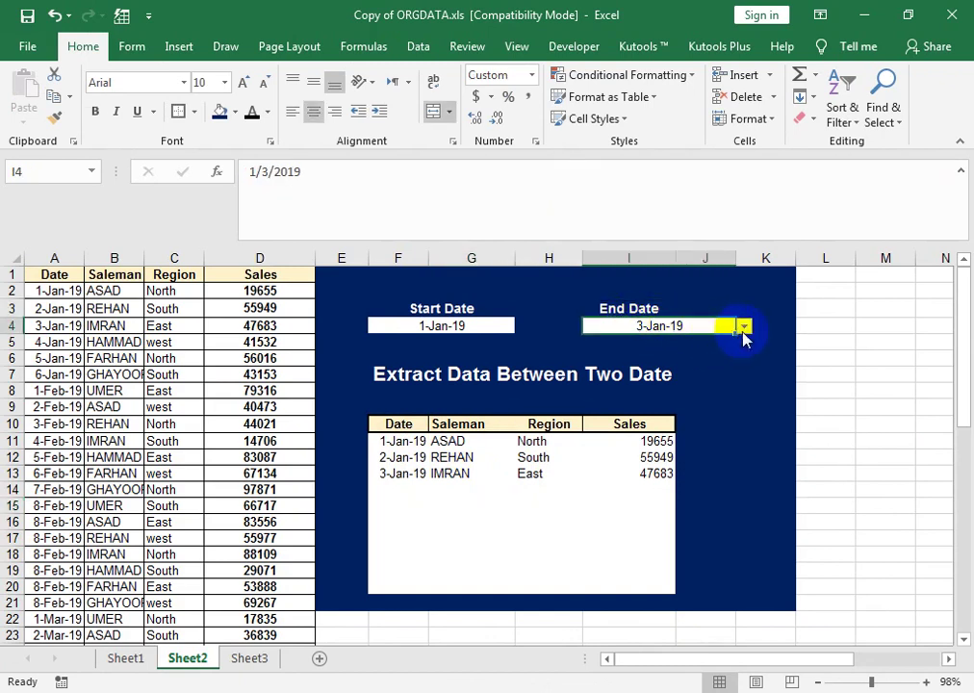
left_click(744, 326)
left_click(711, 378)
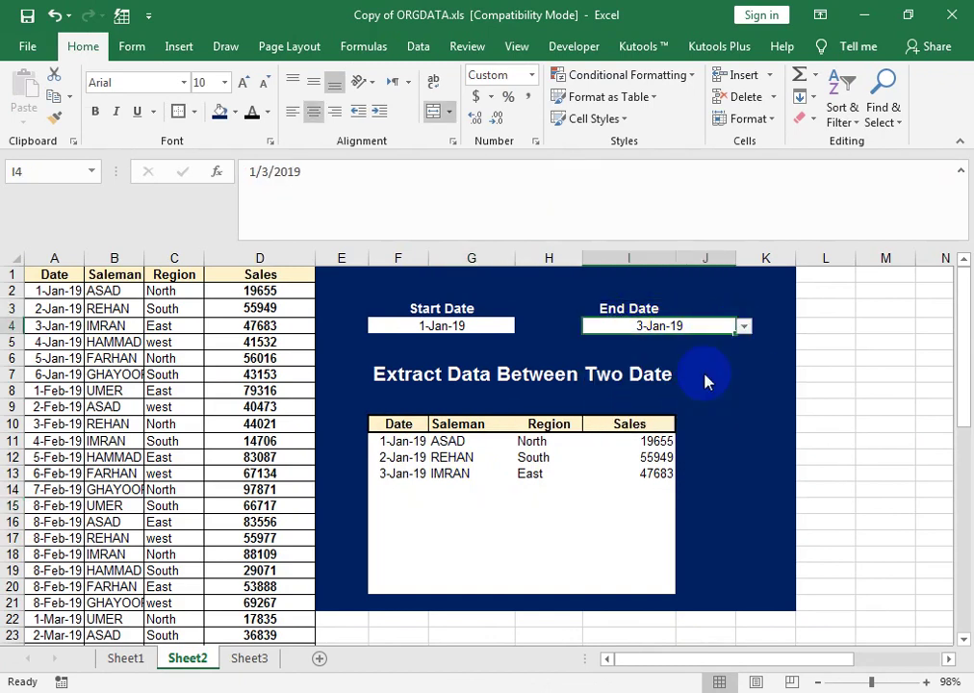
left_click(501, 326)
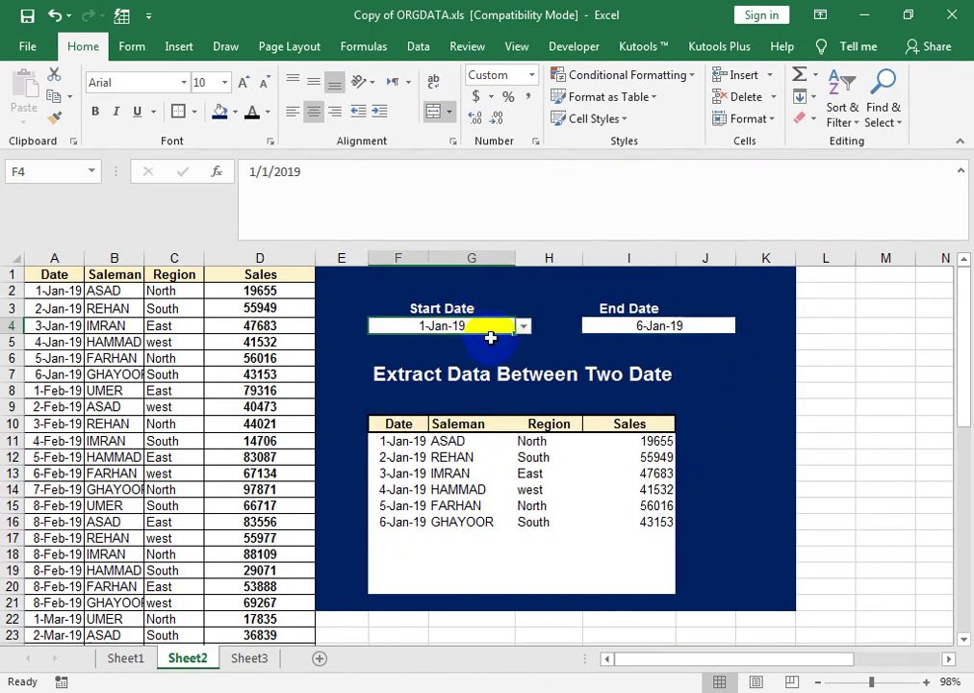
Choose 7-Feb-19 as the End Date from the drop-down list in I4.
left_click(715, 338)
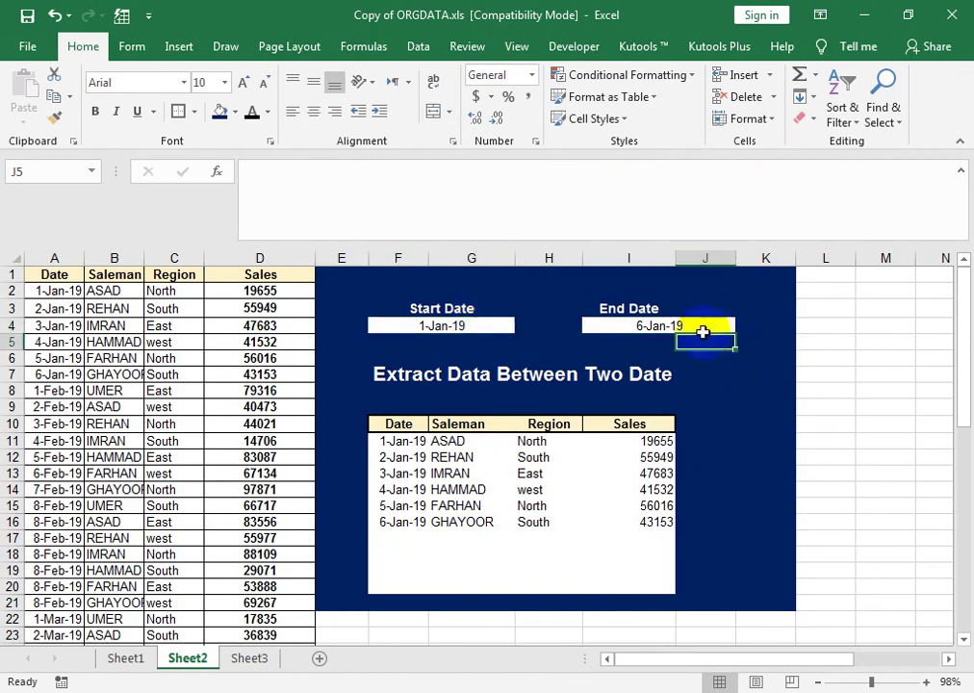
left_click(729, 327)
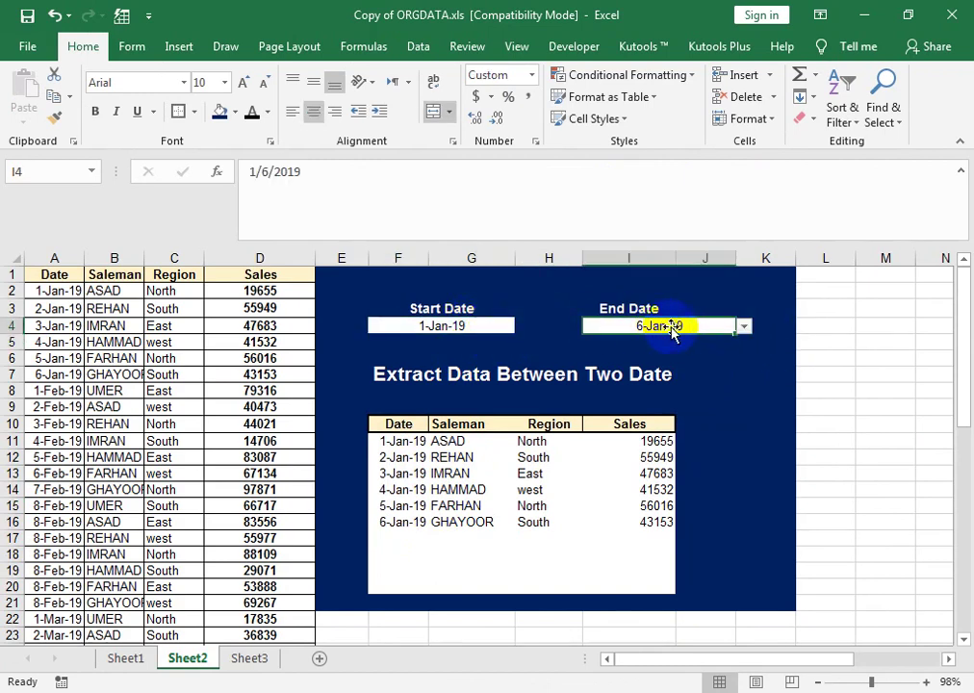
left_click(744, 327)
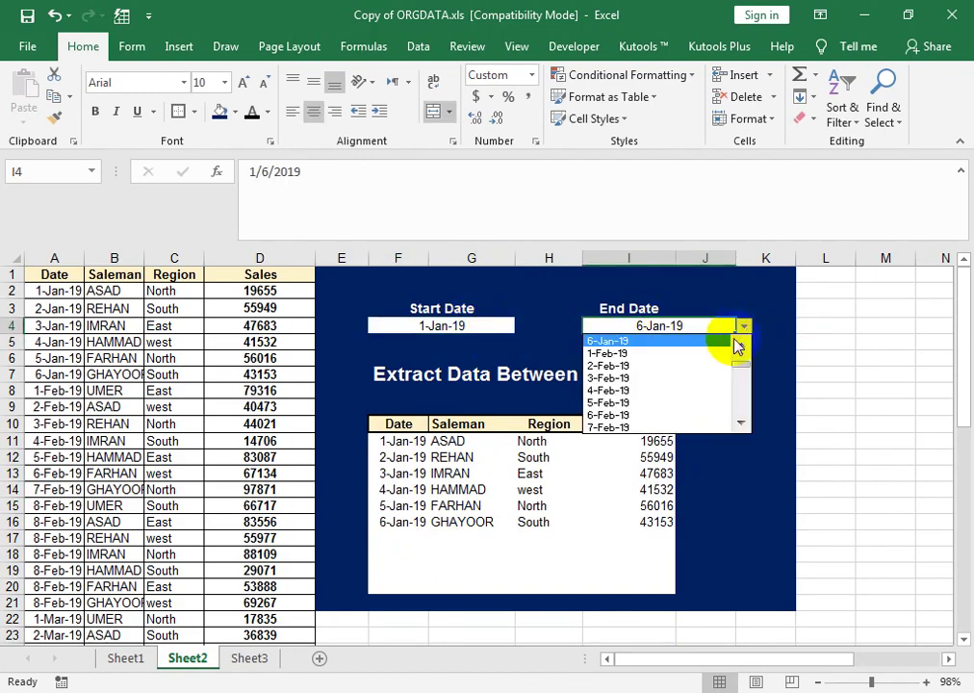
left_click(689, 426)
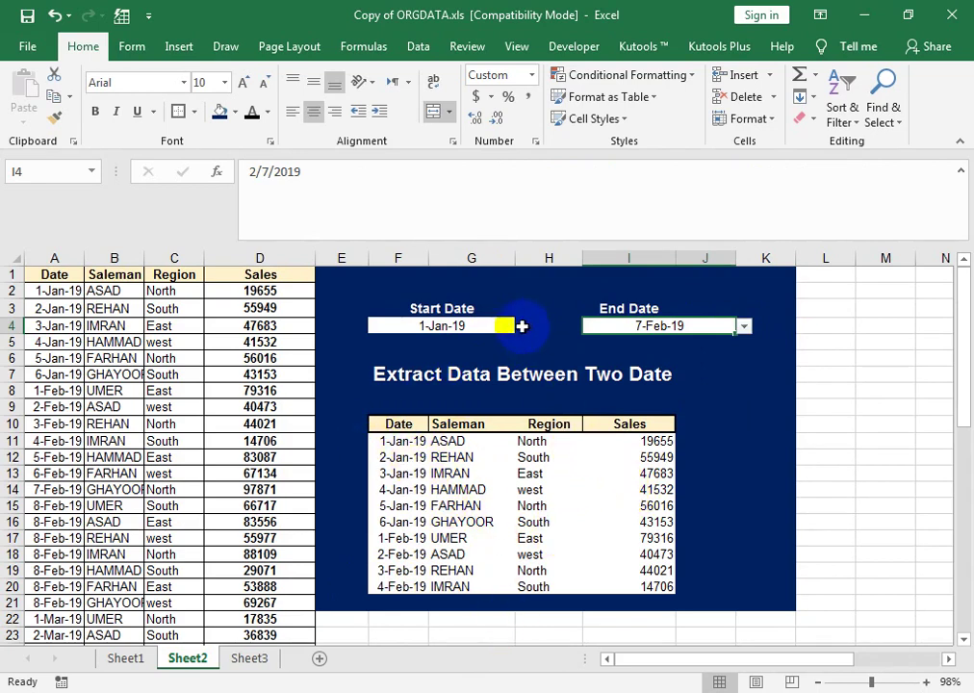
Choose 1-Feb-19 as the Start Date from the drop-down list in F4 and select the extracted date cell F12.
left_click(507, 328)
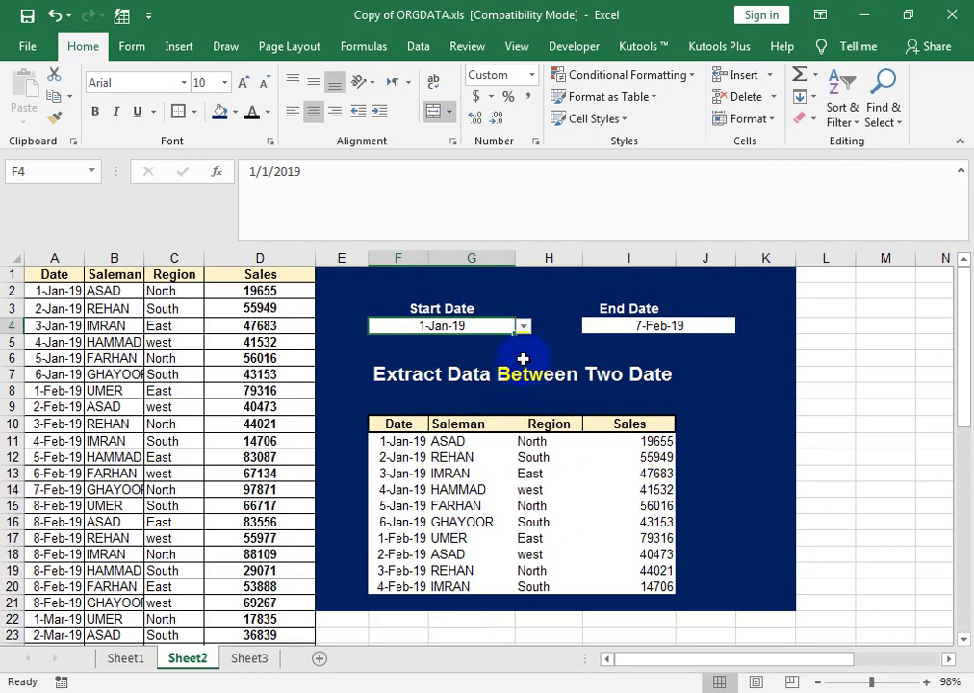
left_click(524, 330)
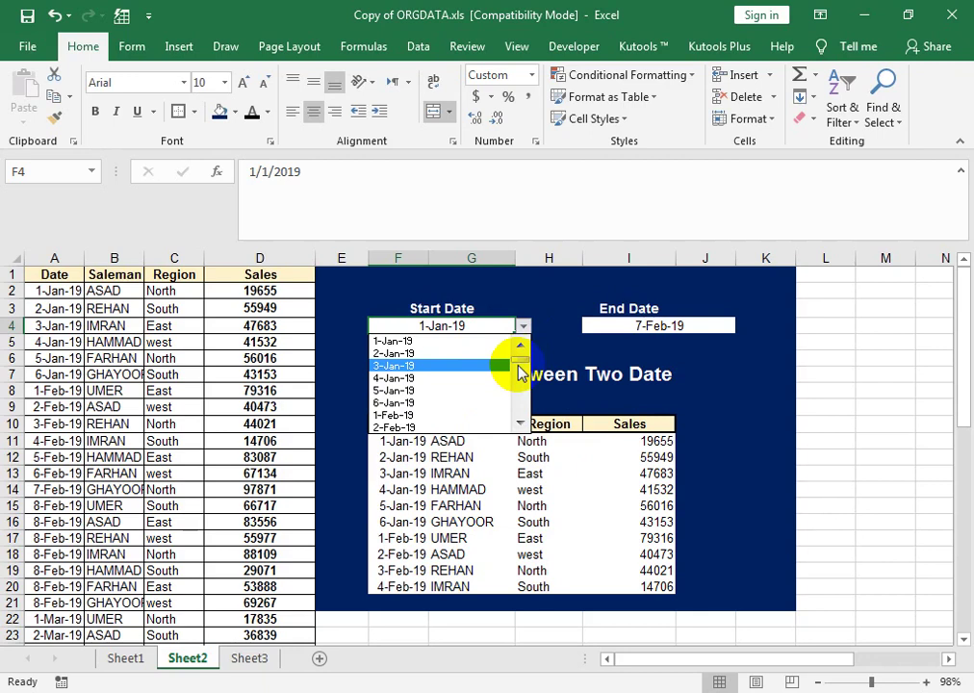
left_click(519, 424)
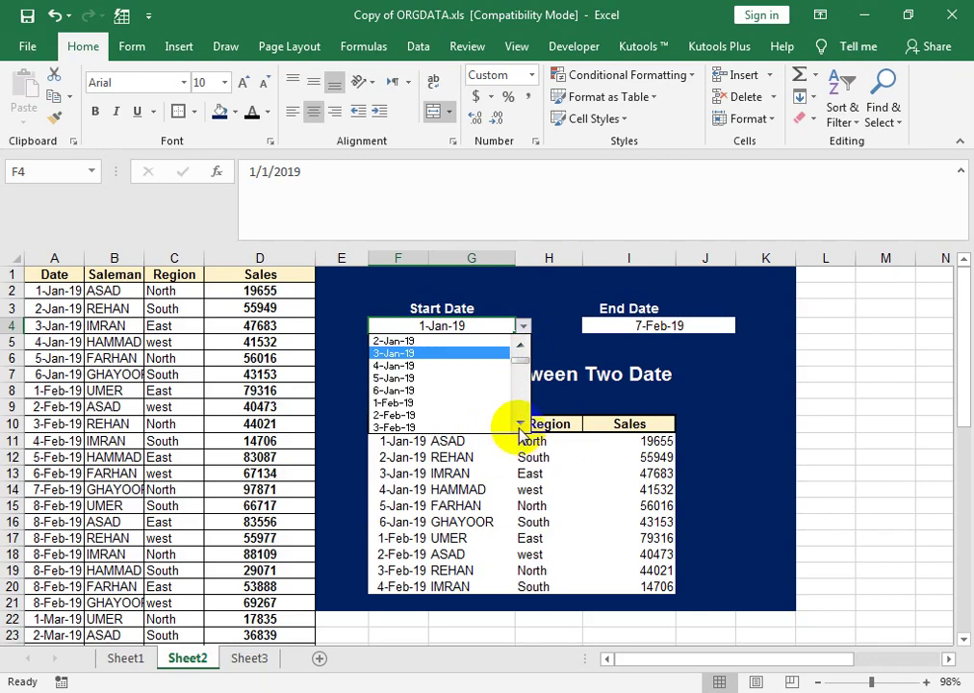
left_click(448, 404)
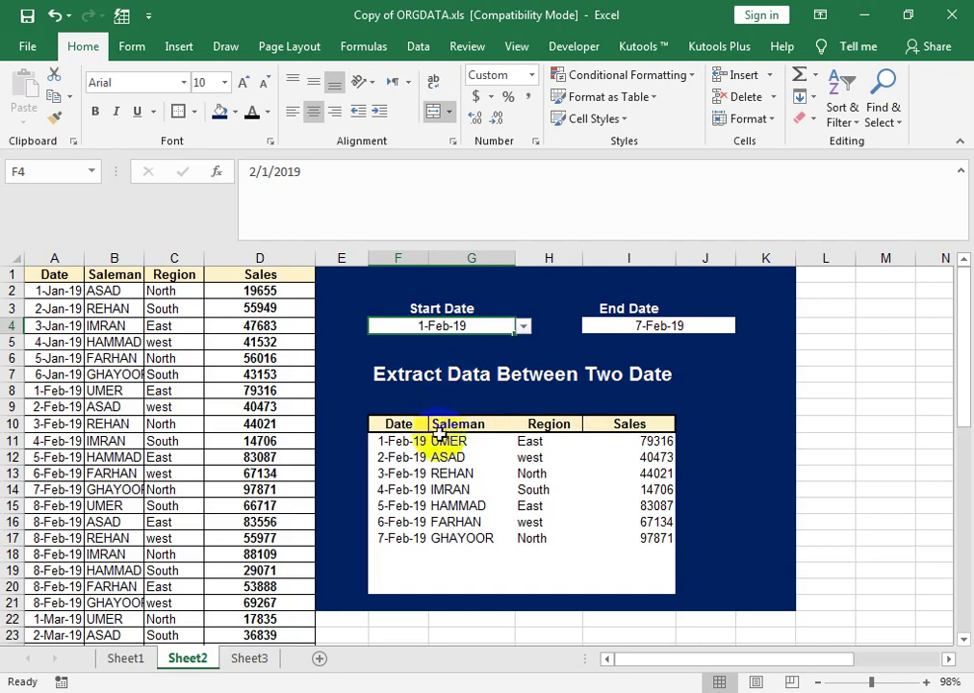
left_click(481, 342)
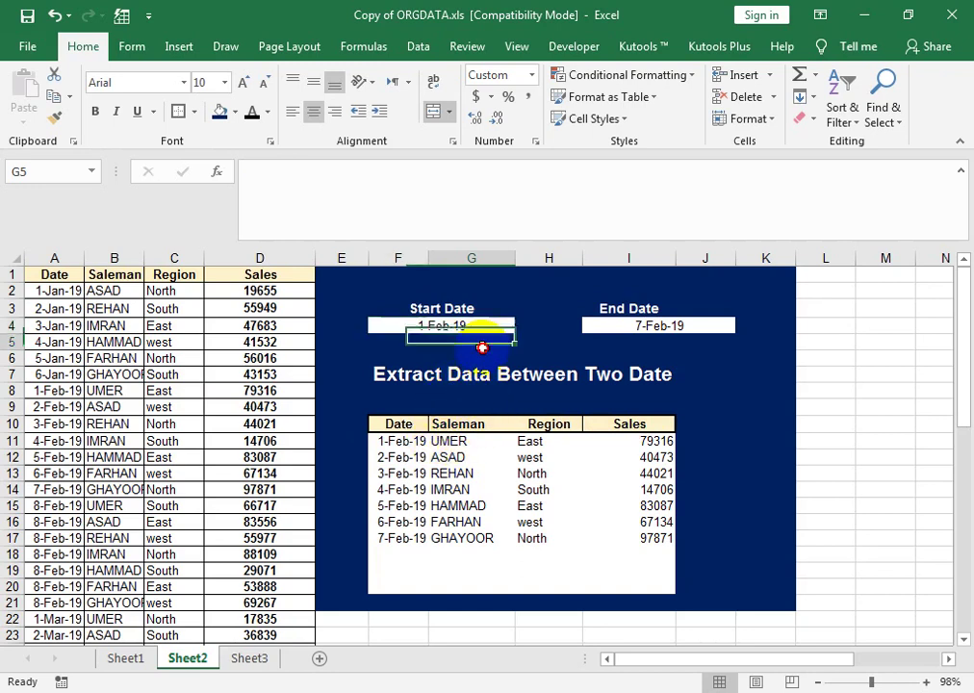
left_click(394, 458)
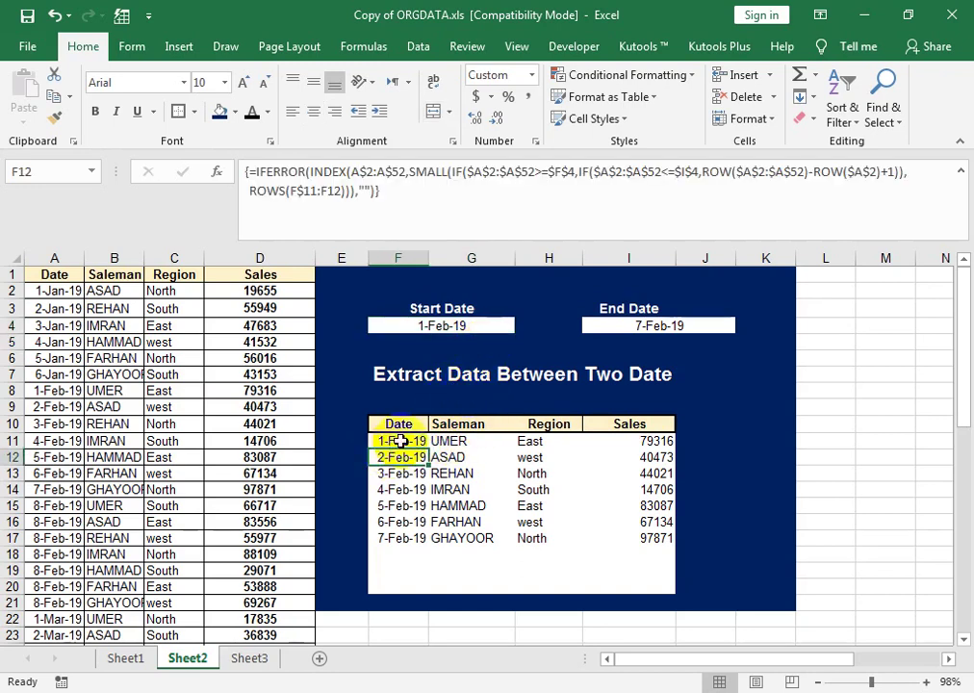